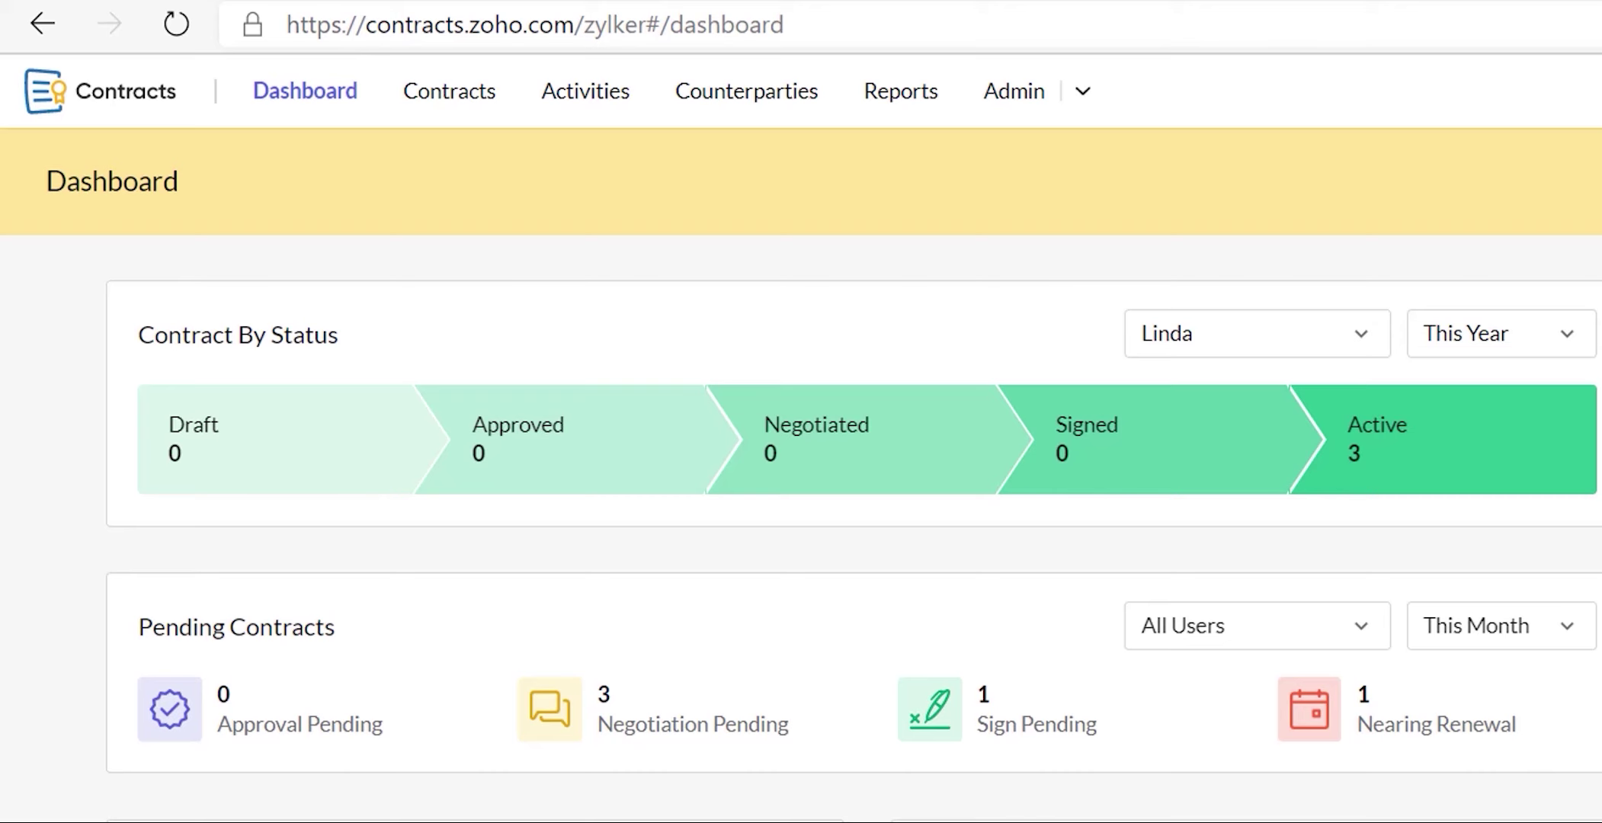
From Admin's Contract Types list, start a new contract type.
click(1020, 93)
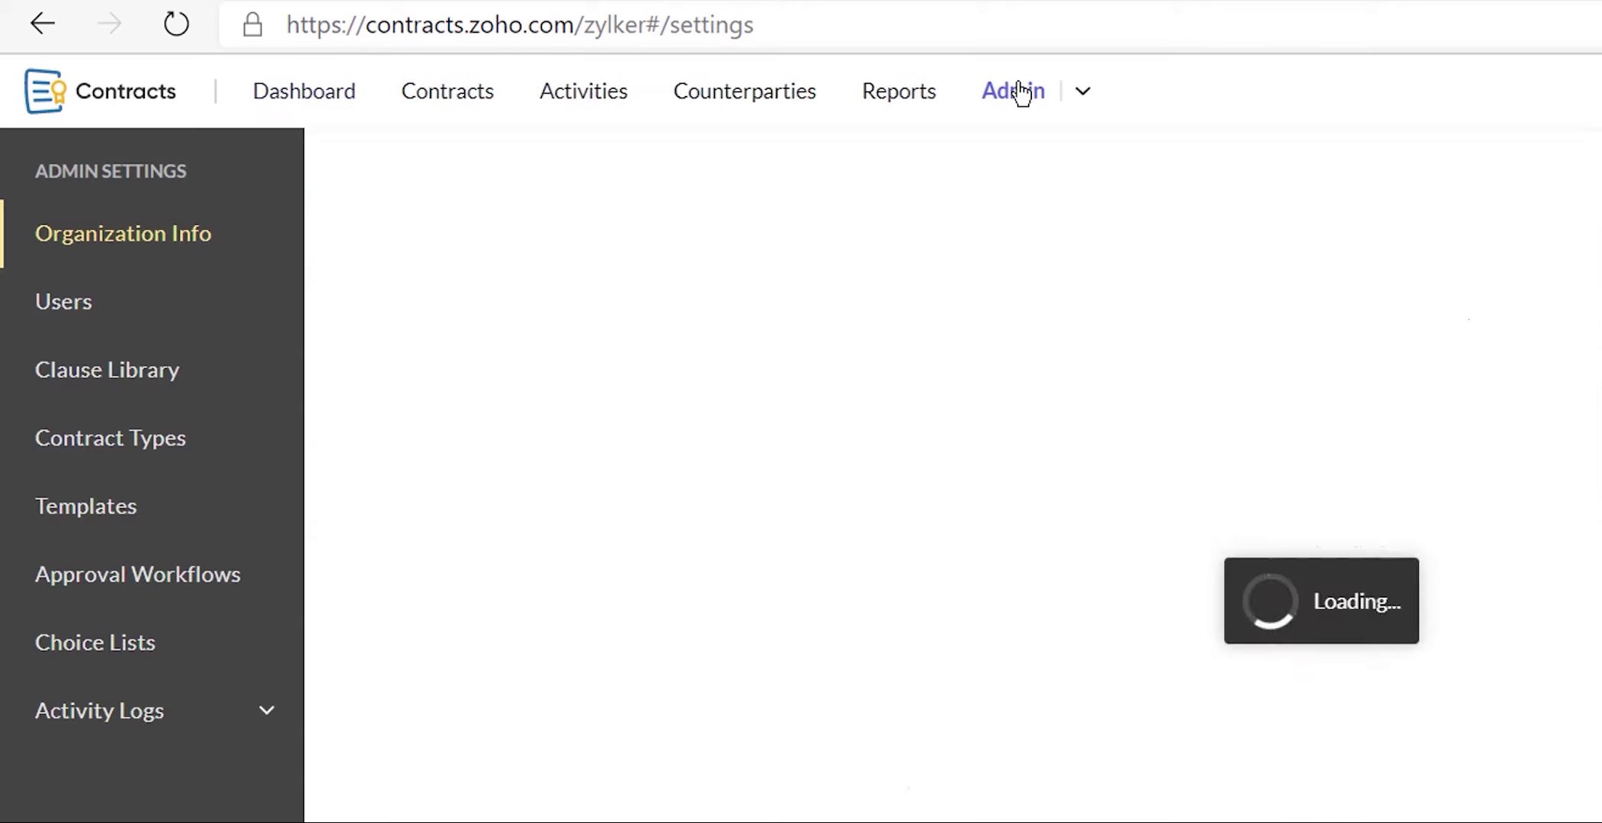
click(142, 455)
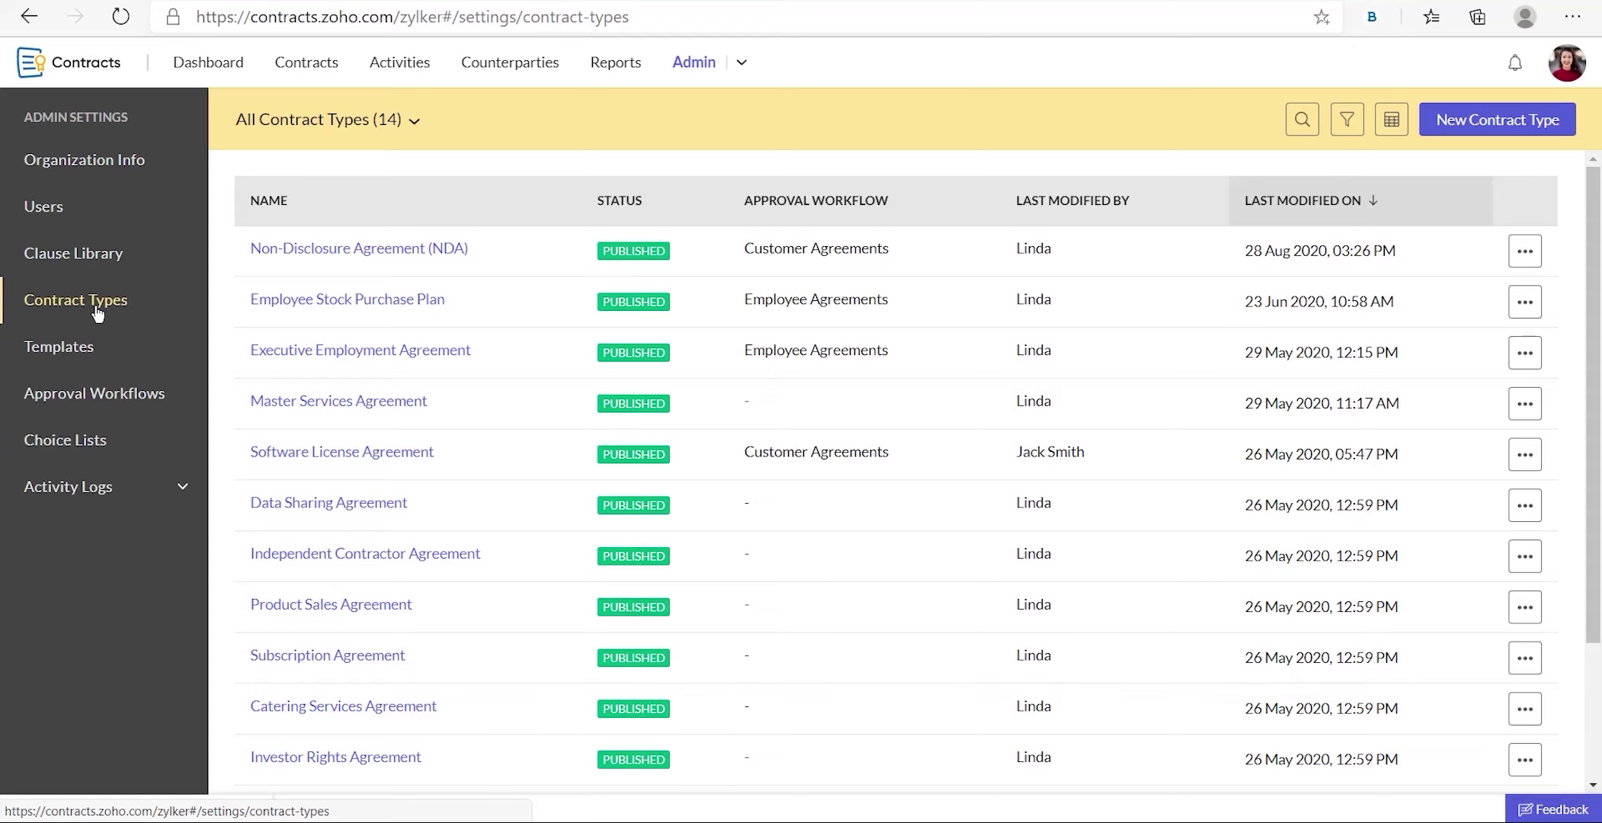
click(1484, 121)
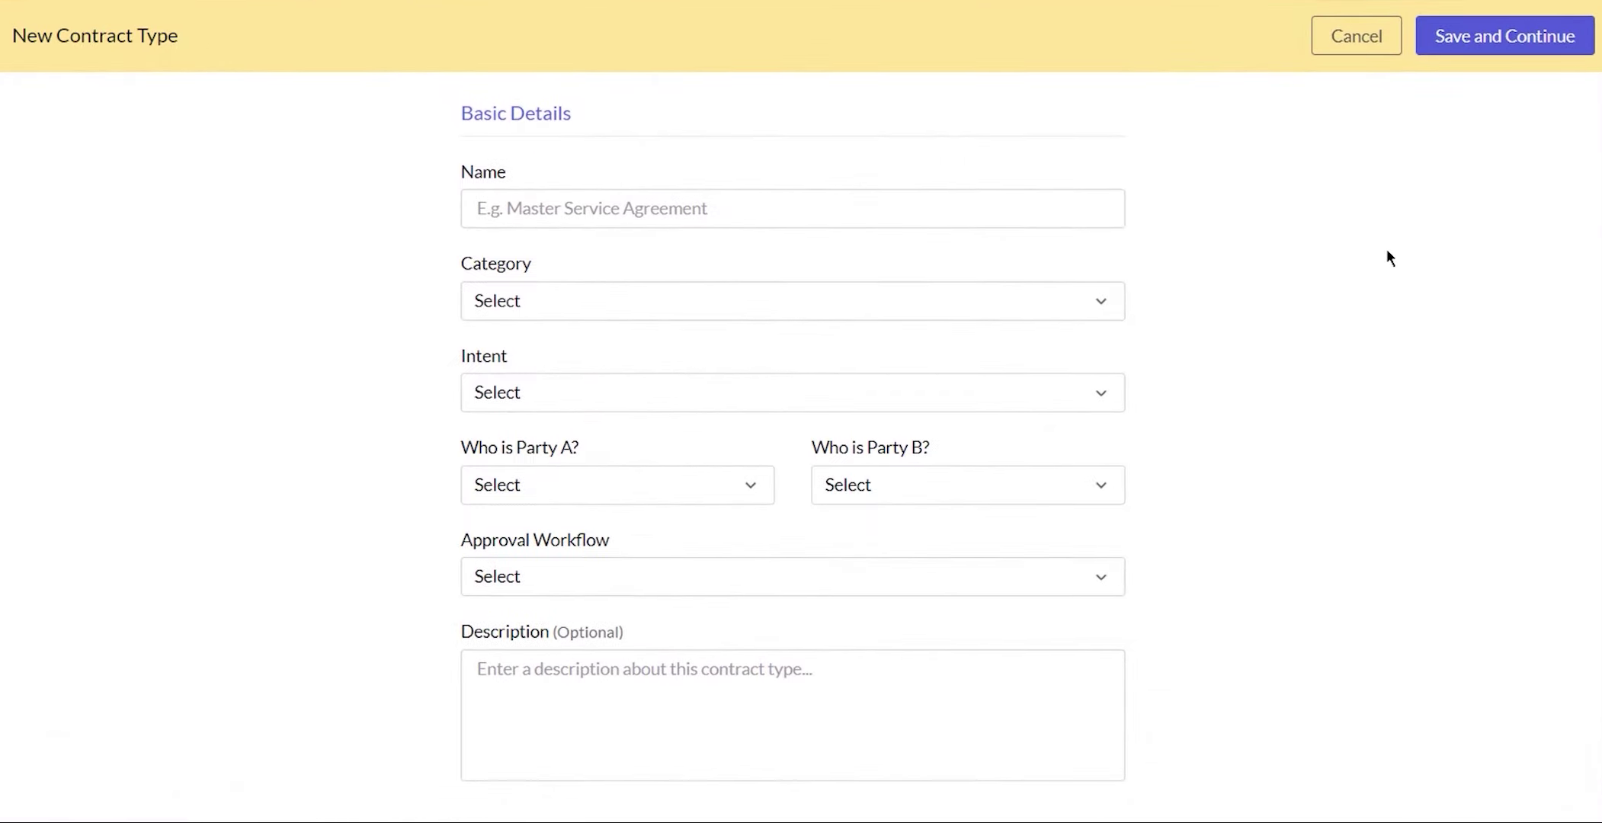
Choose category Products/Manufacturing, intent Buy, Party A My Organization, and the Supplier Agreements approval workflow.
click(1012, 297)
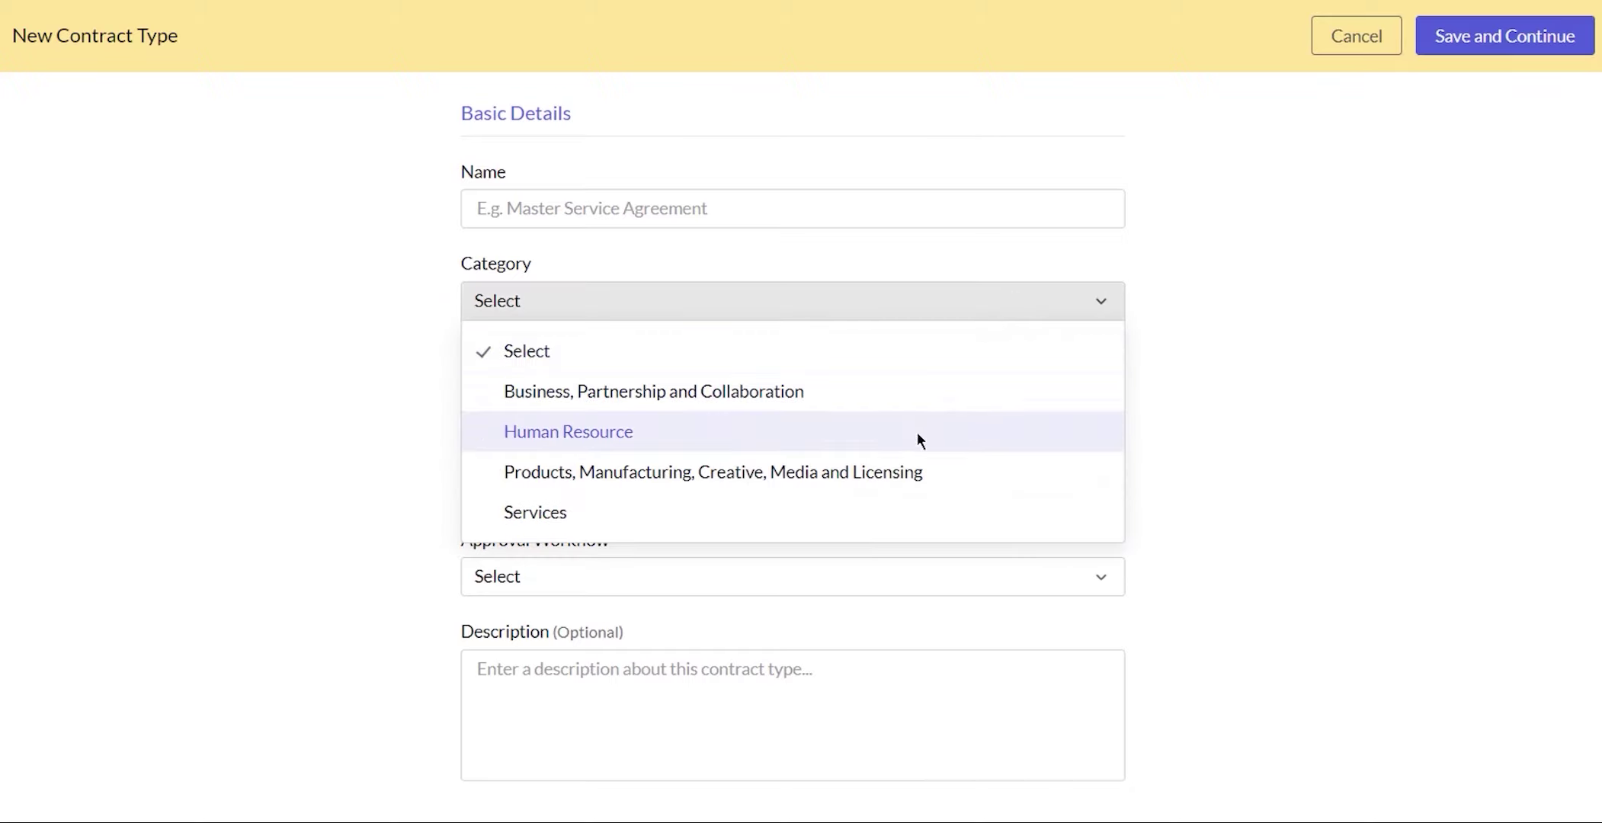
click(912, 474)
click(862, 394)
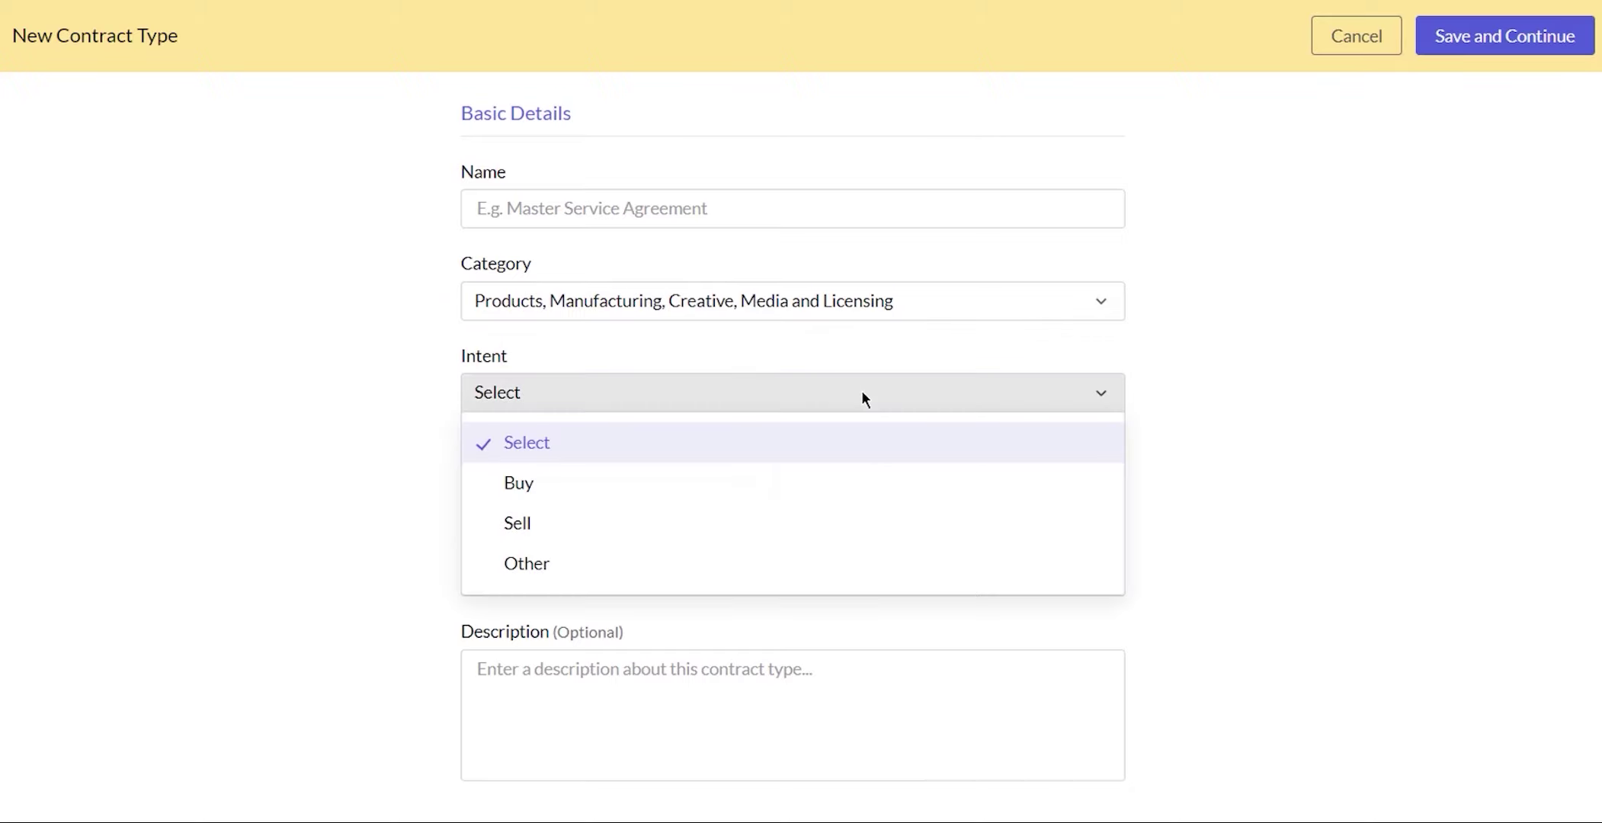
click(758, 486)
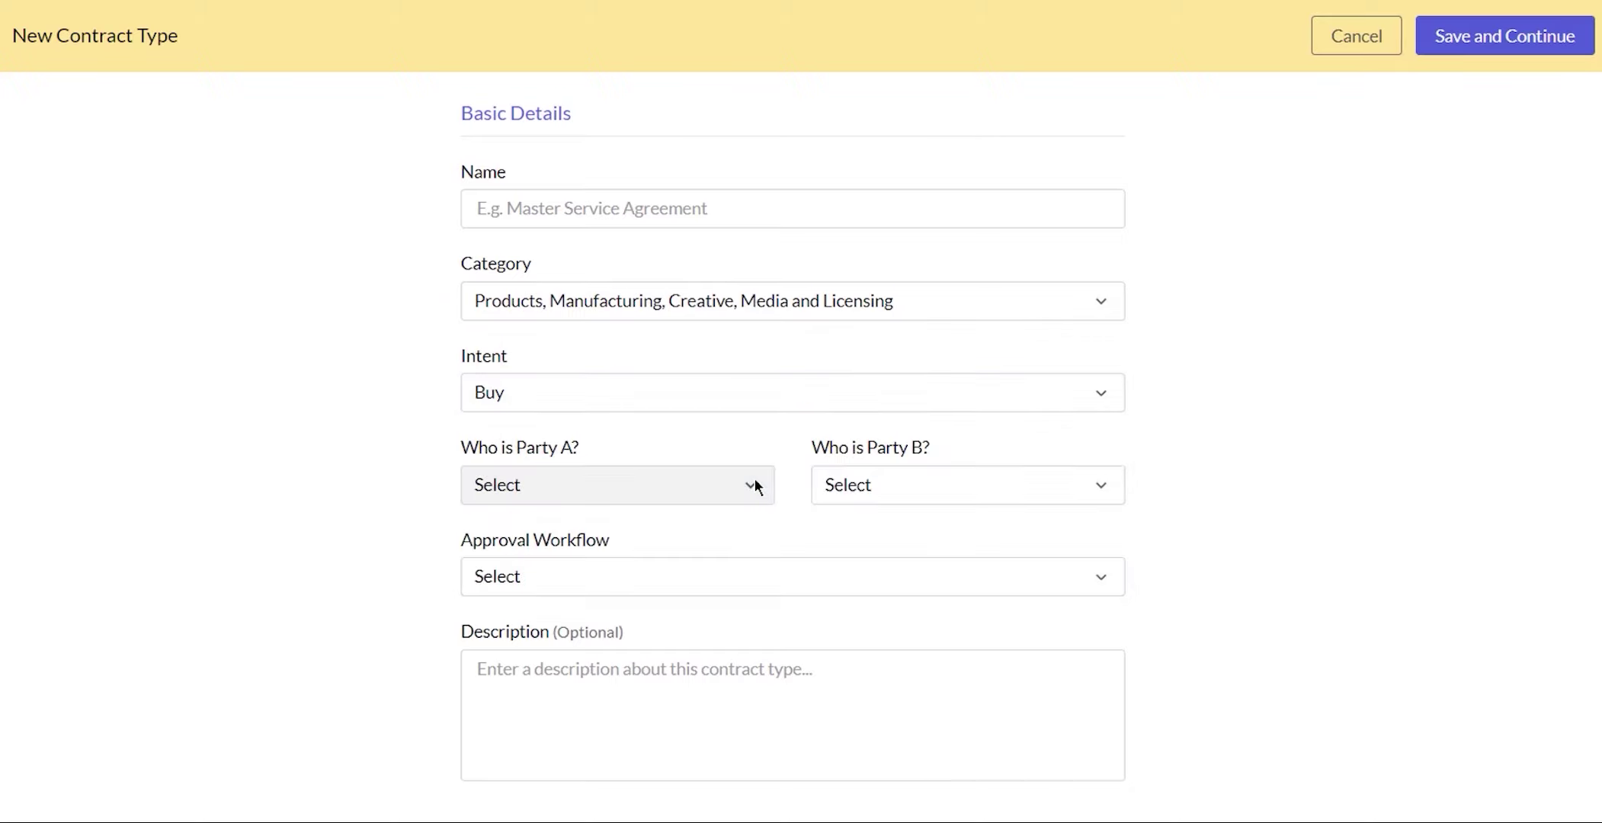
click(700, 502)
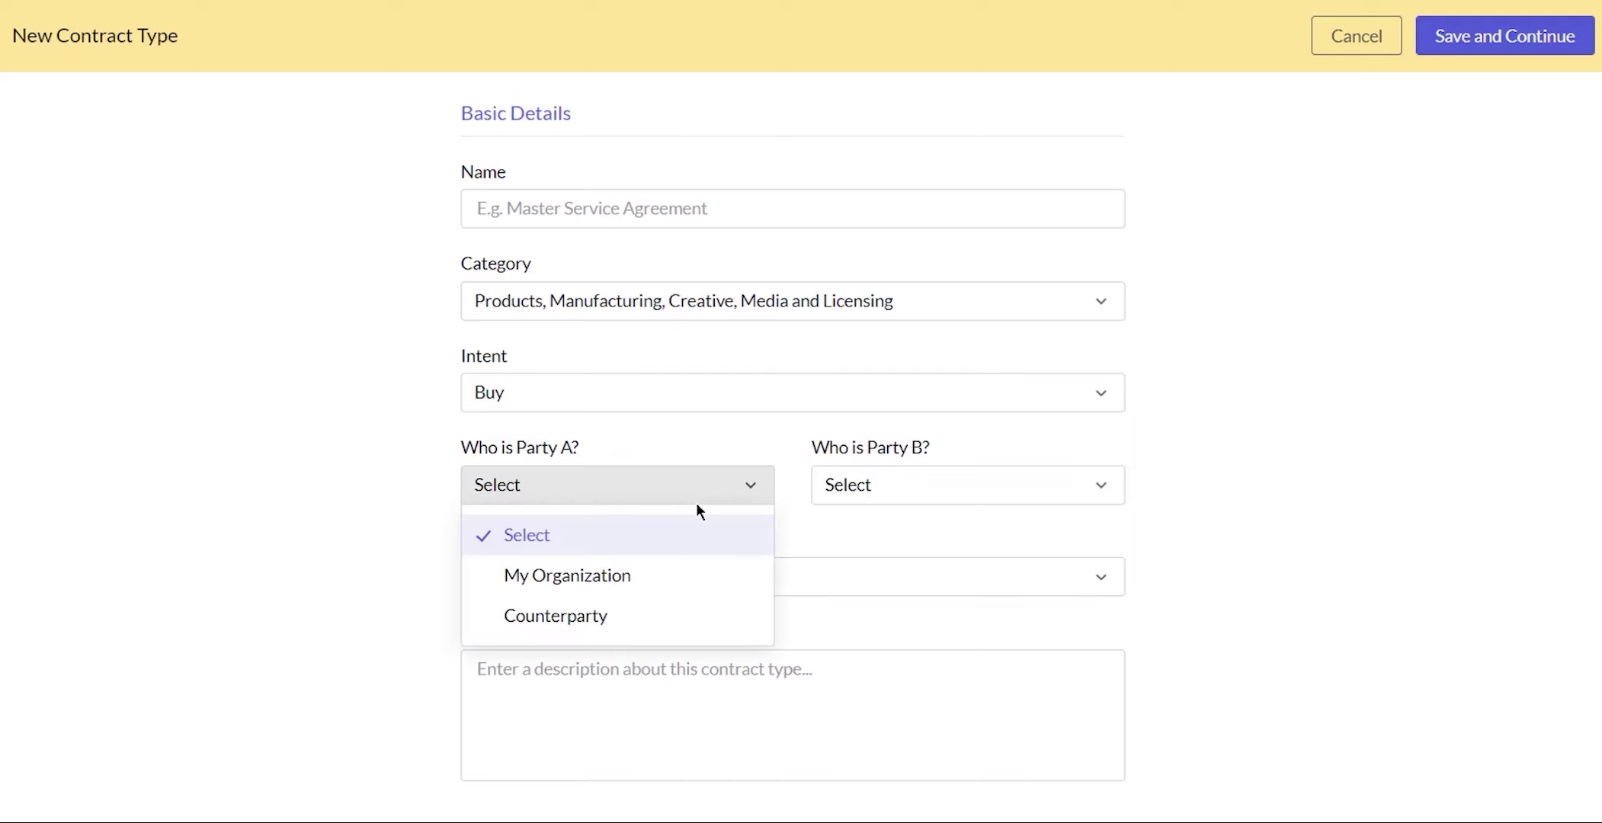
click(679, 573)
click(679, 573)
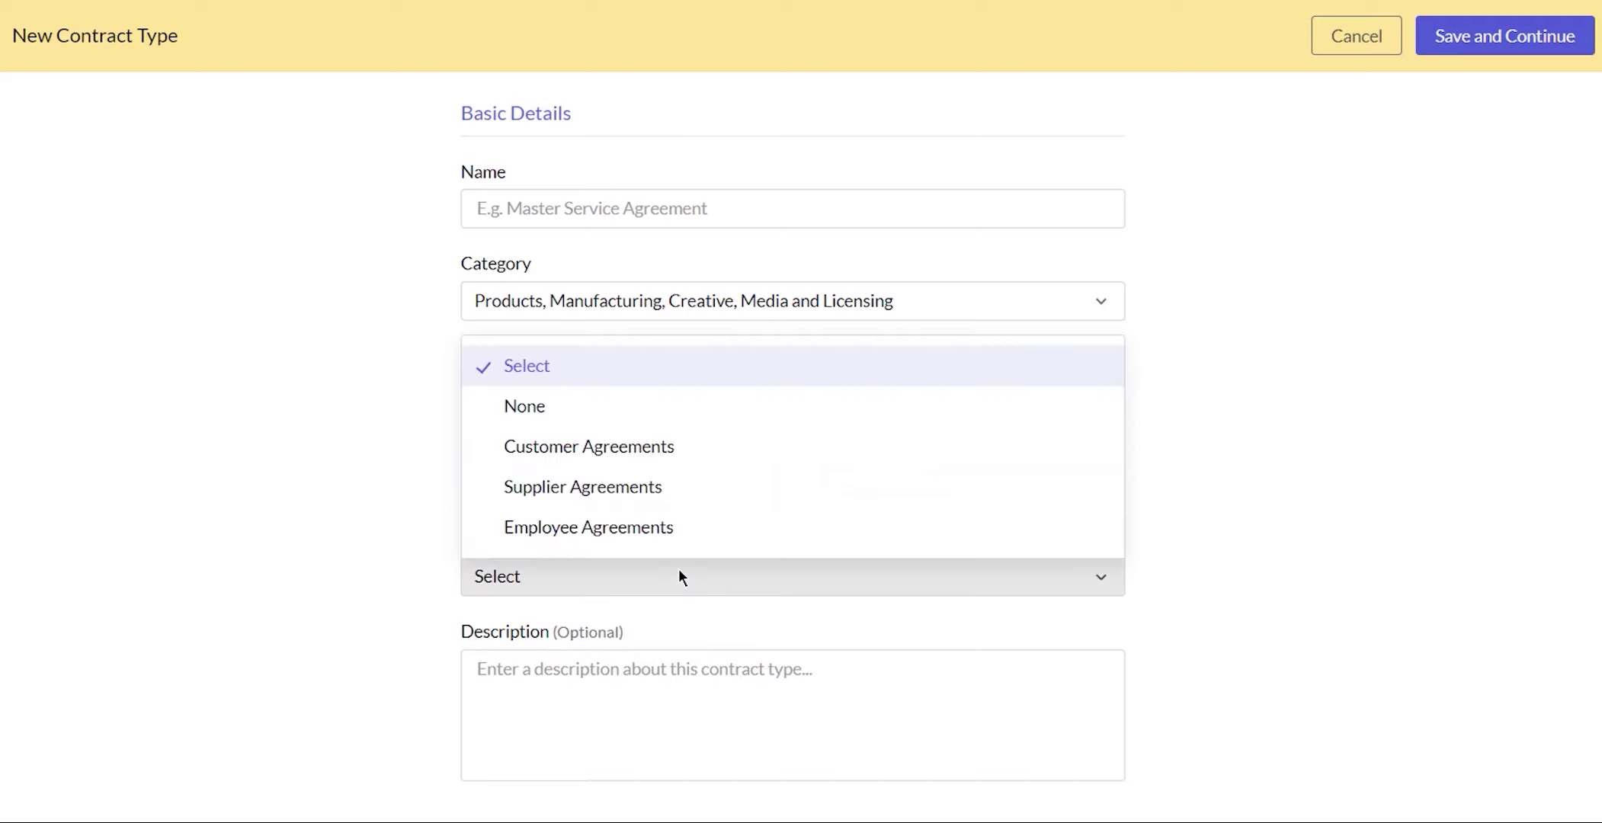
click(674, 486)
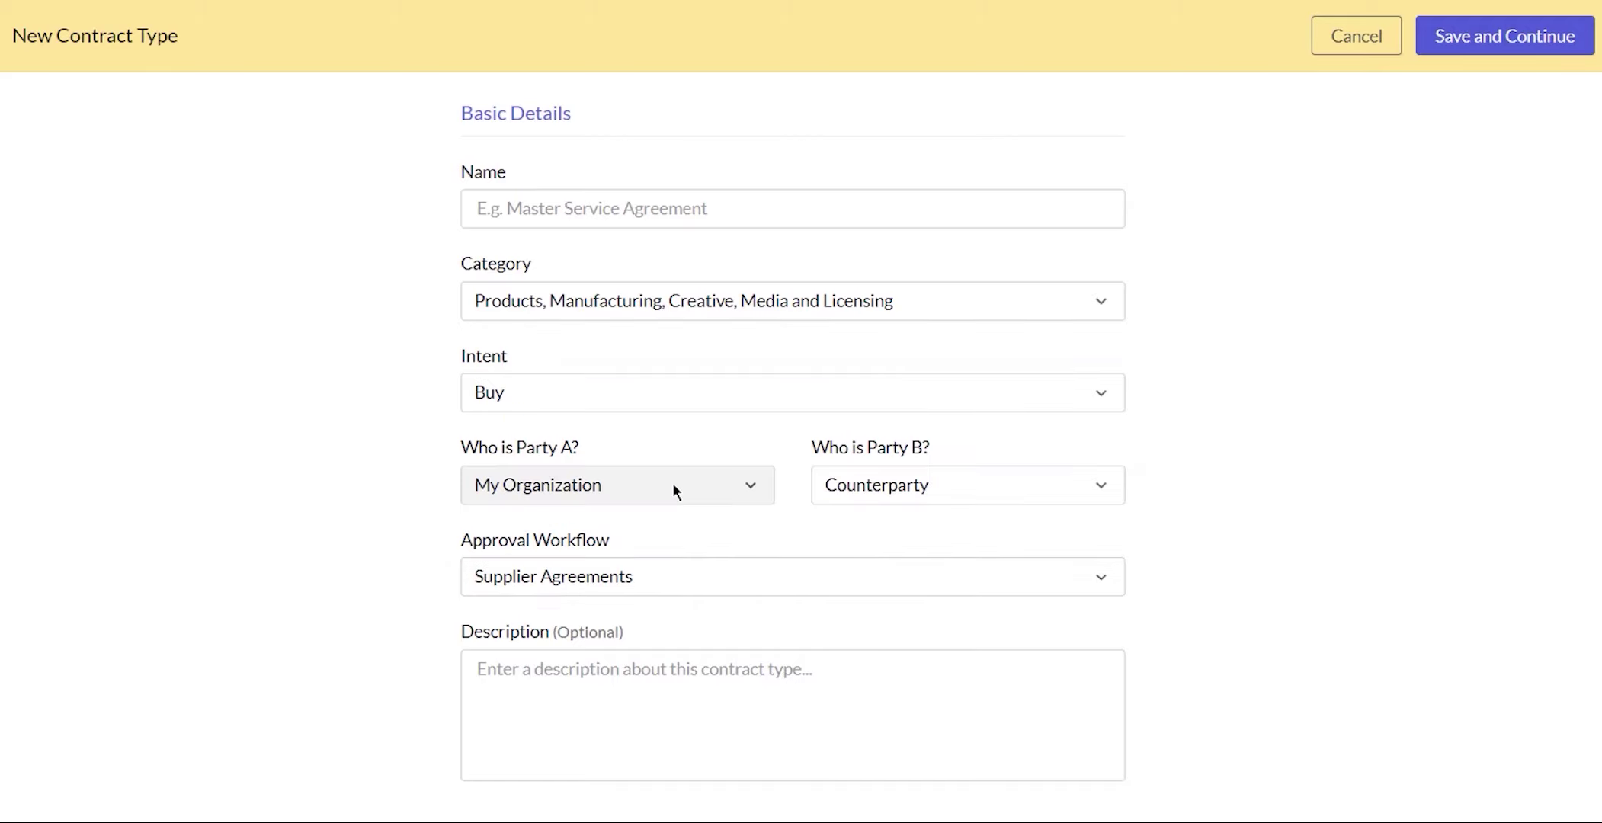
Name the contract type 'Supplier Agreement' and save it.
click(507, 216)
text(Supplier Agreement)
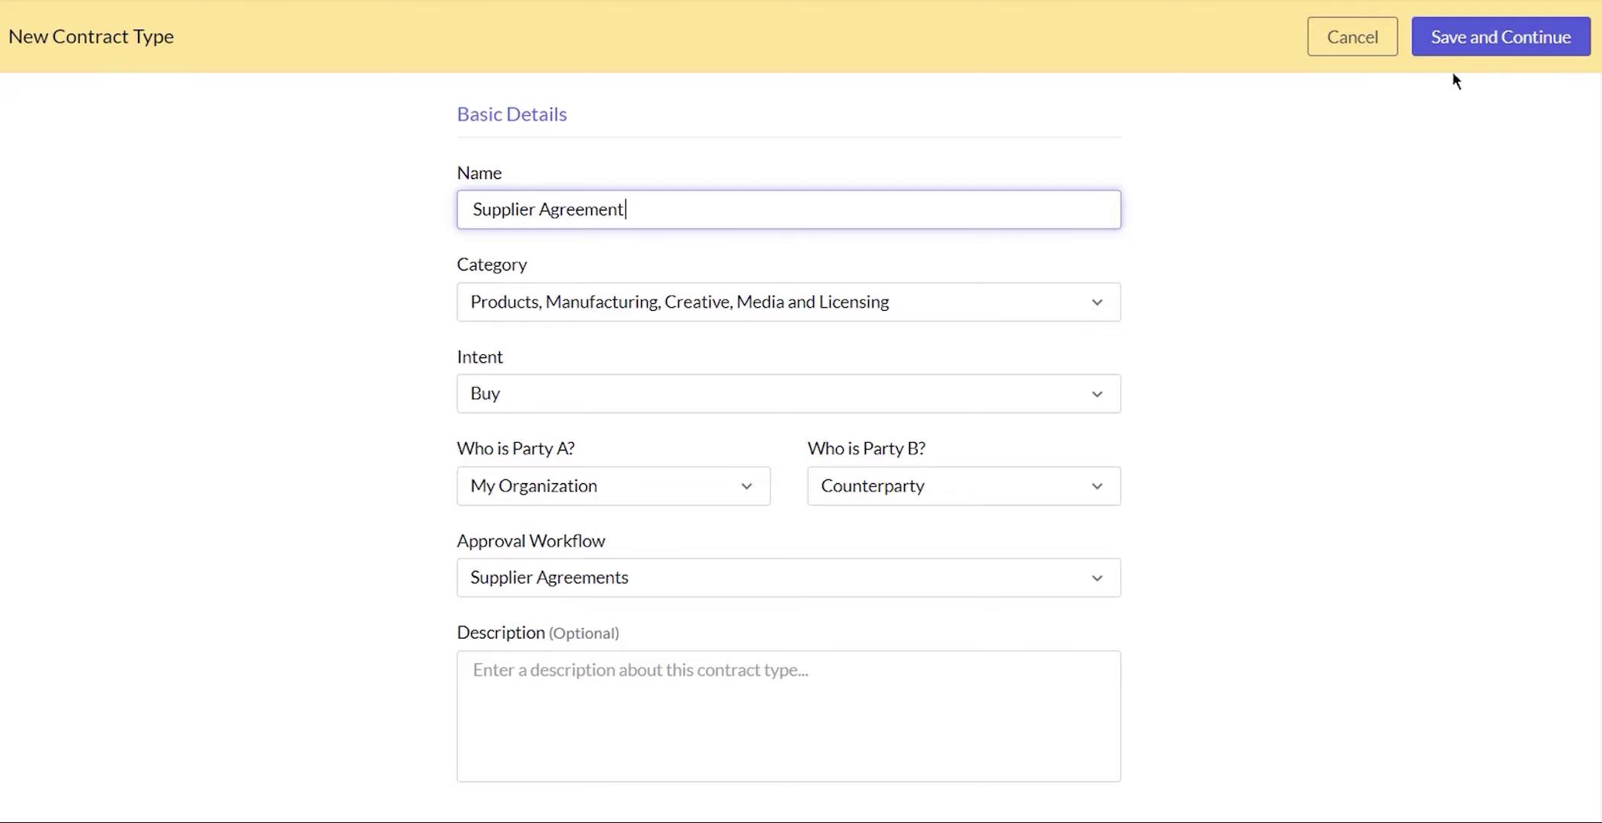
click(1472, 45)
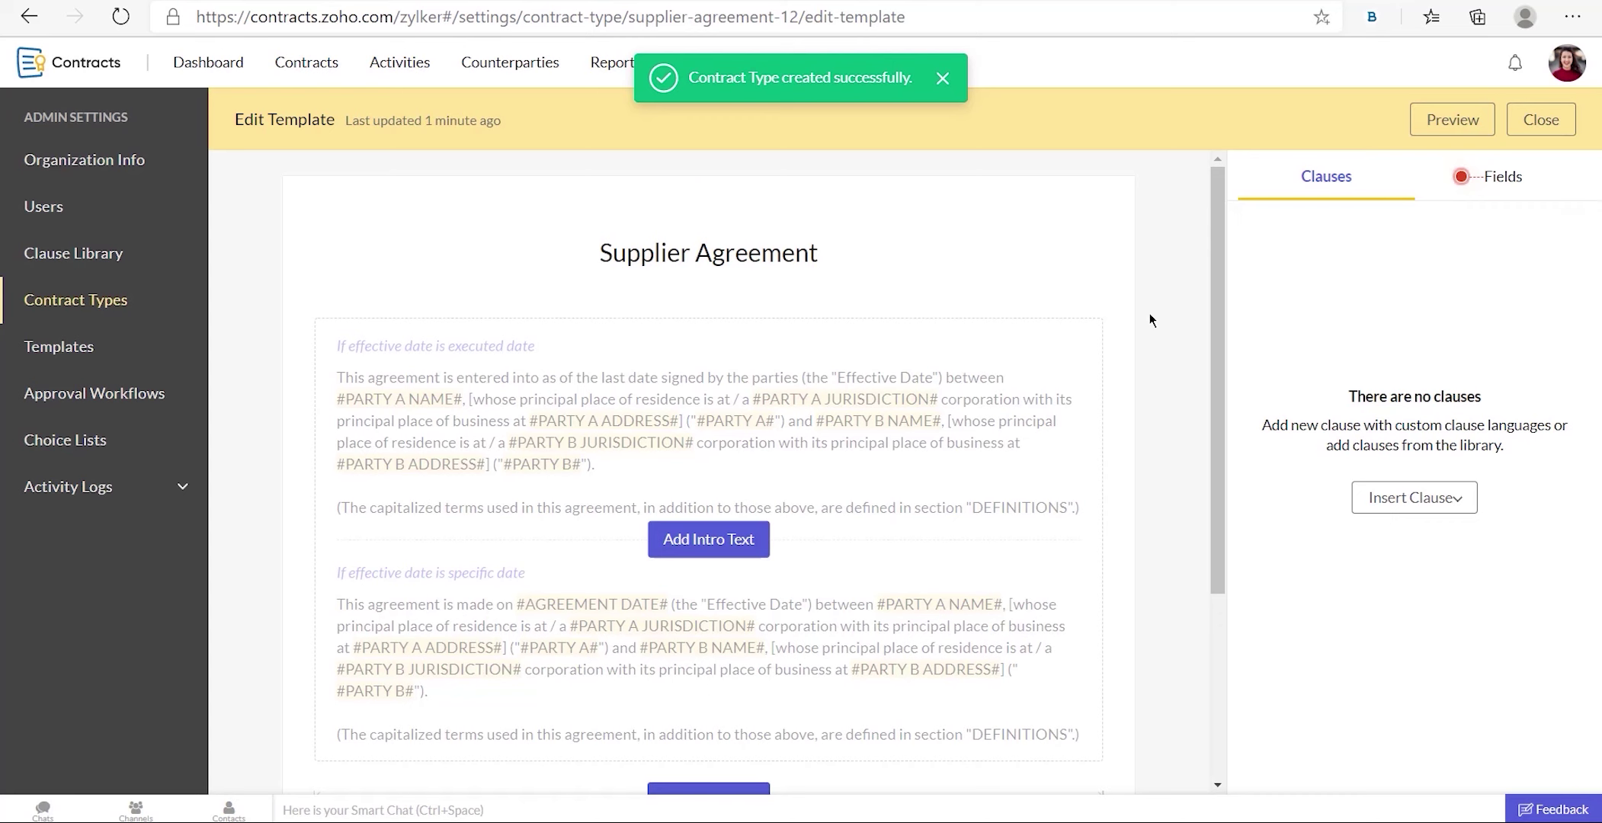
Scroll through the Supplier Agreement template and dismiss the template fields tip.
scroll(1150, 313, down, 2)
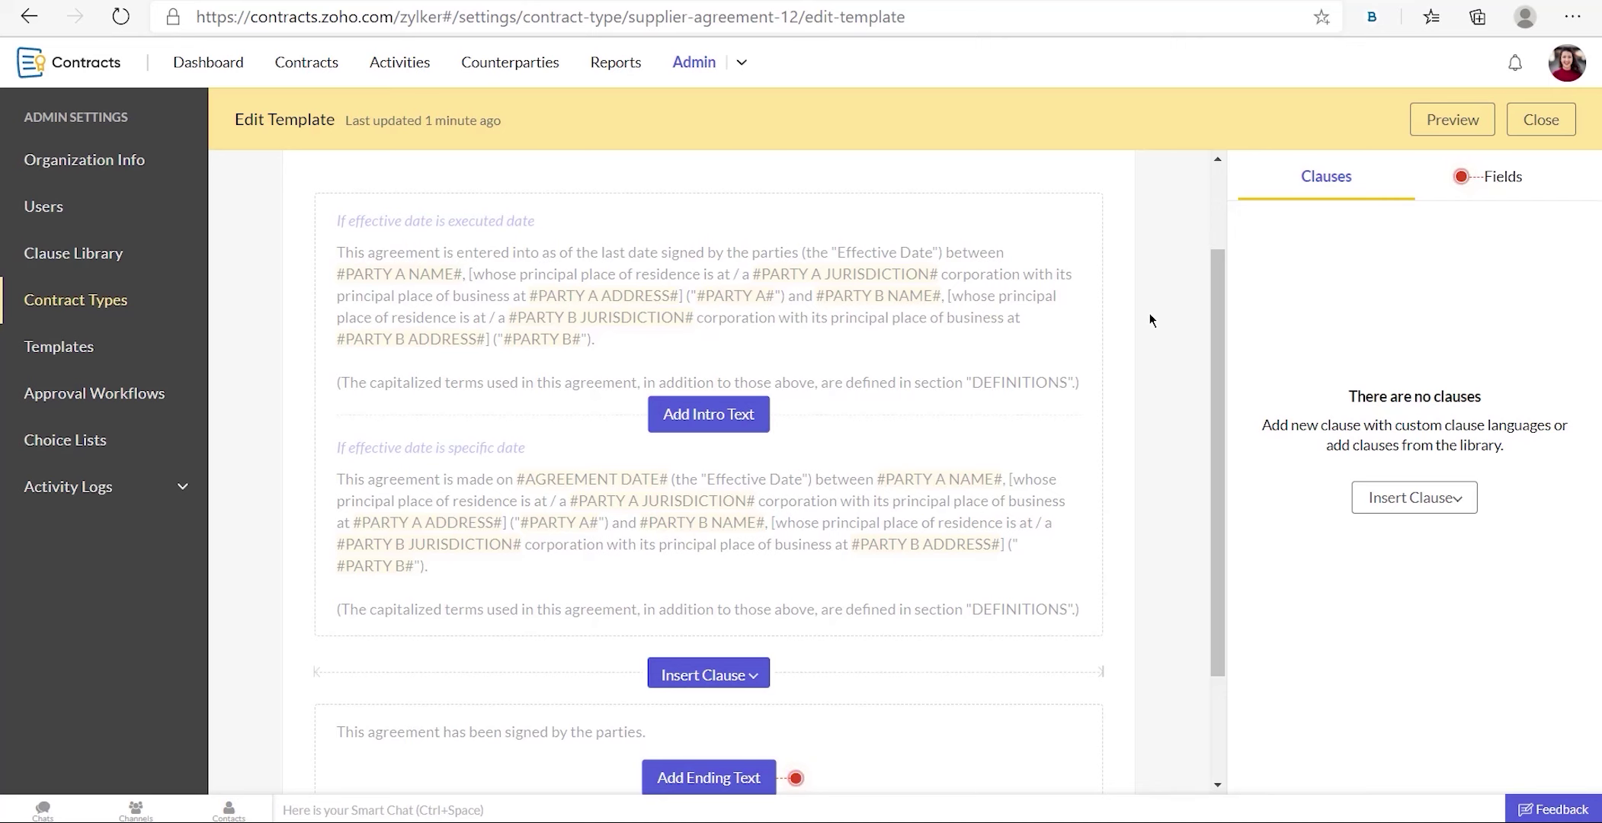
scroll(1150, 314, down, 2)
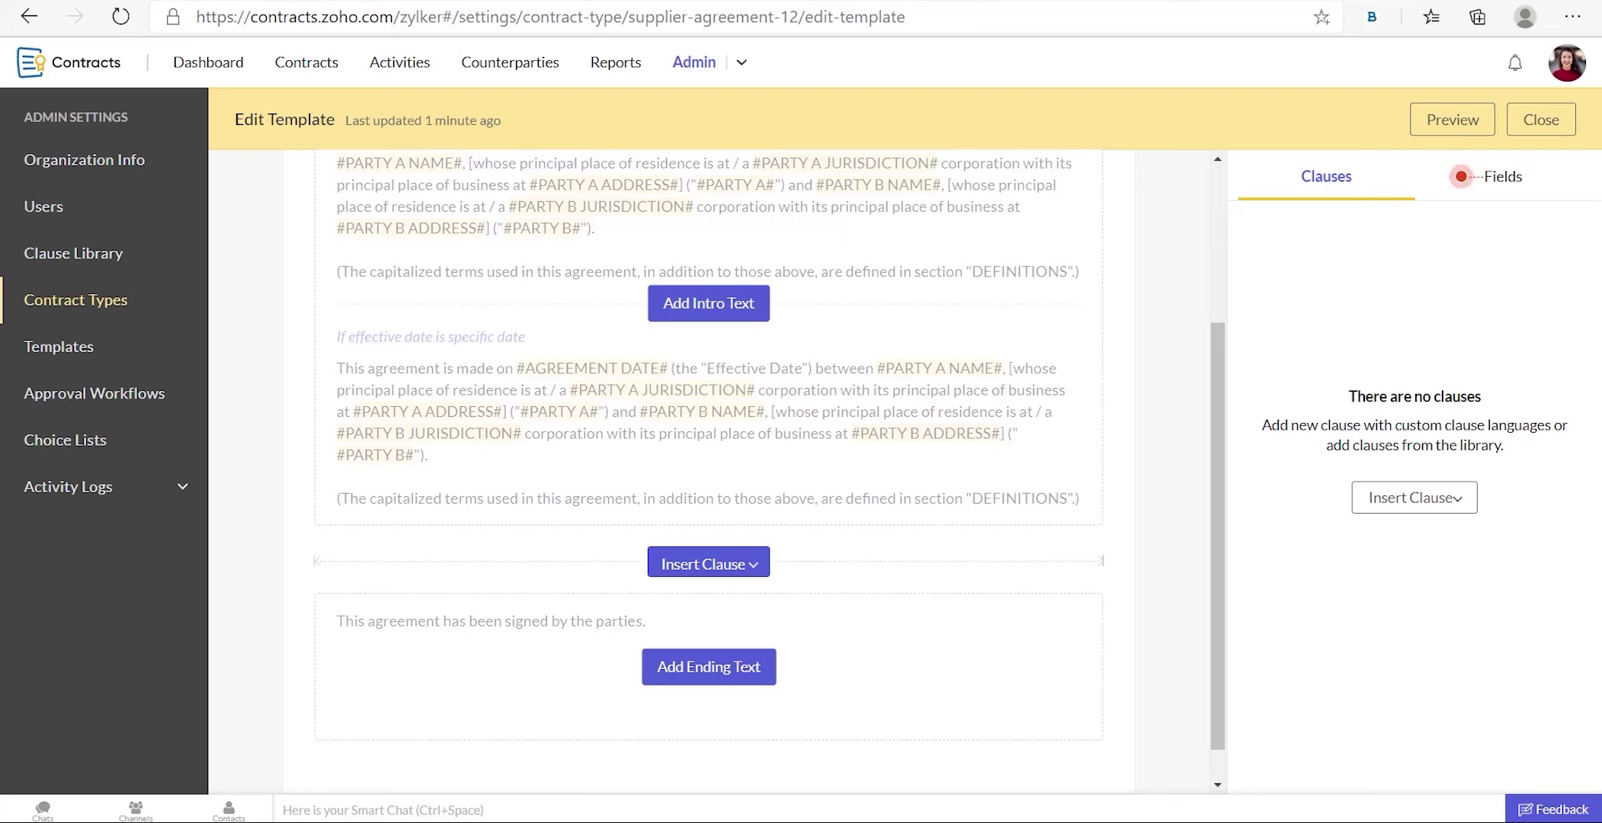
click(1464, 182)
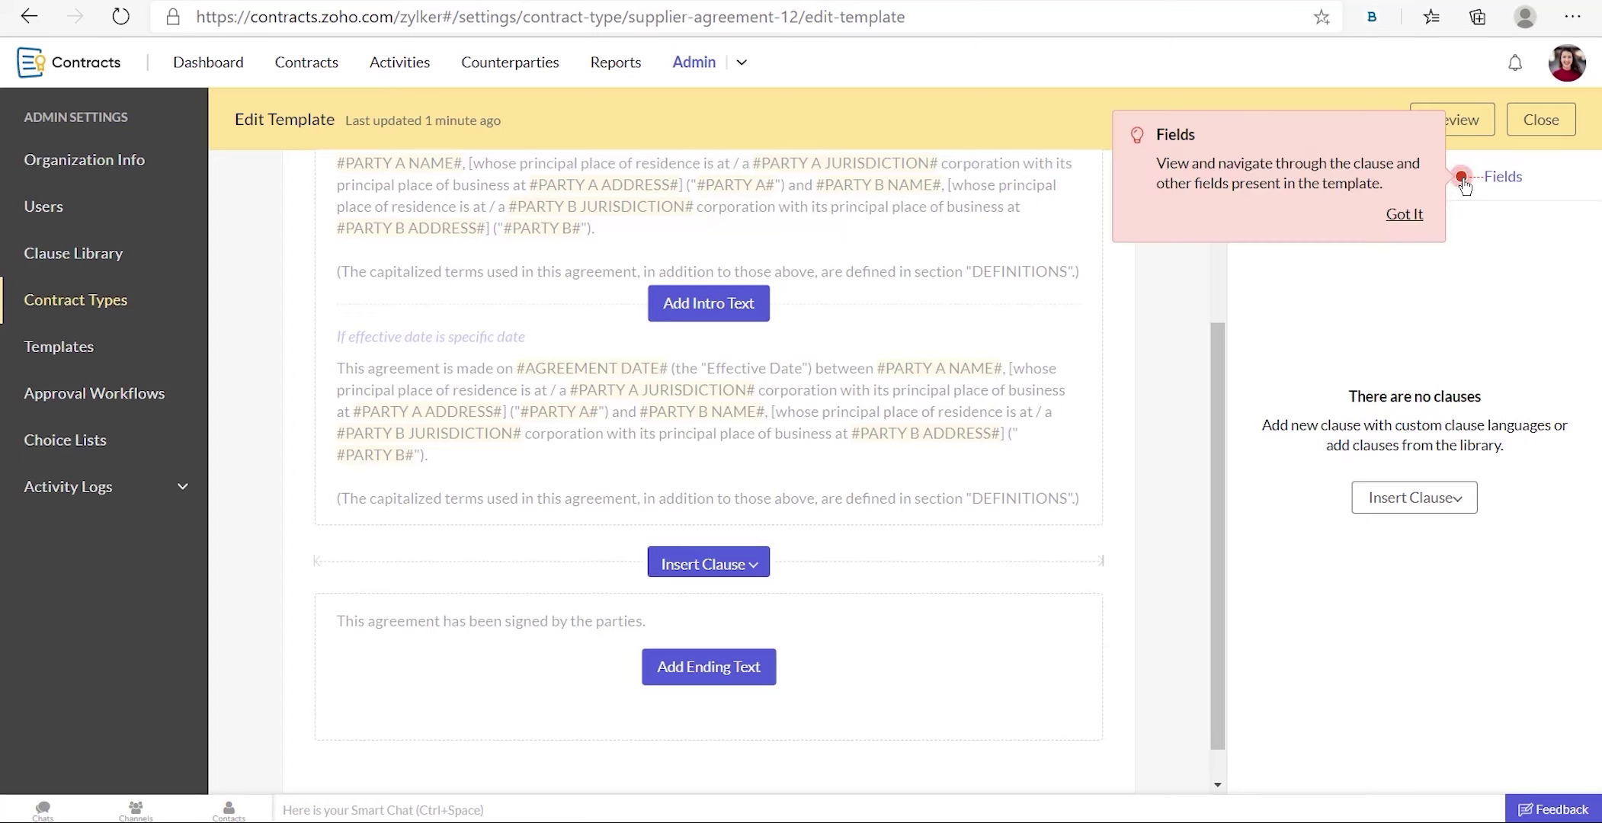
click(1405, 214)
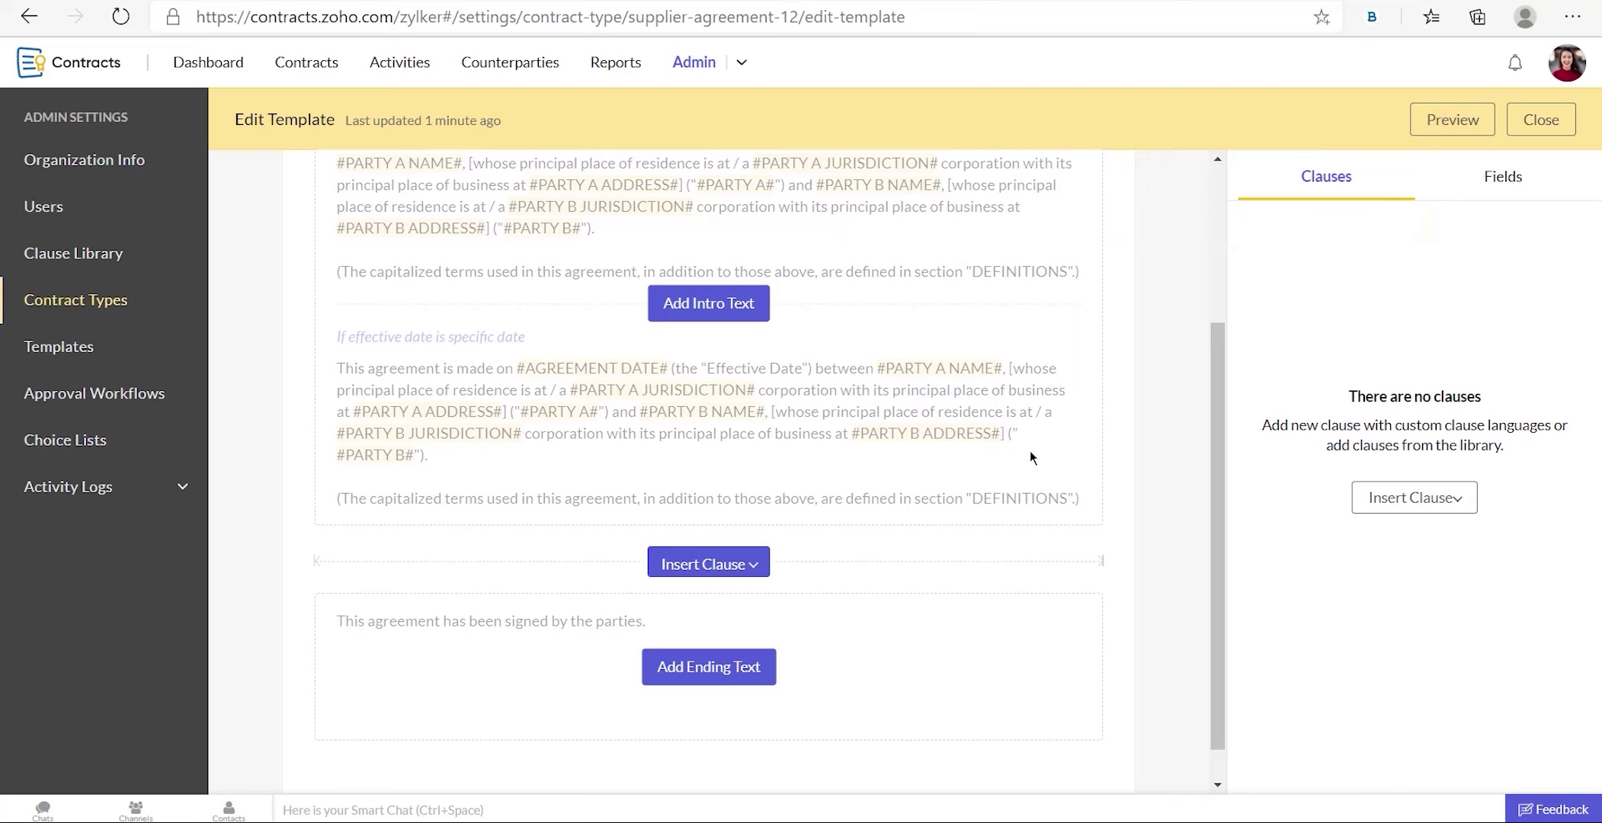
Add the default Executed Date intro text to the template.
click(726, 311)
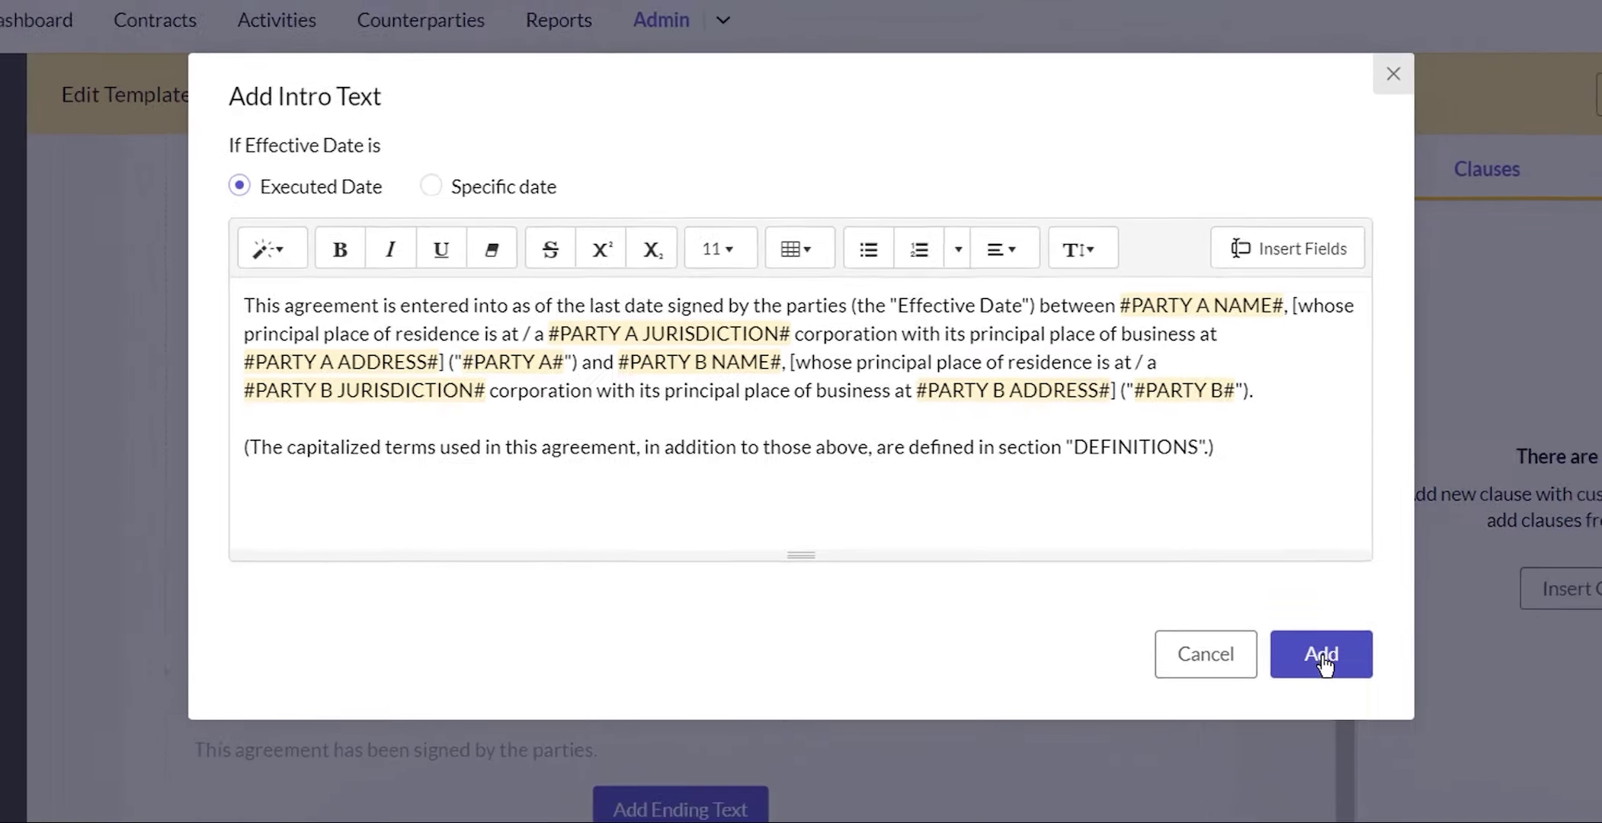
click(1396, 721)
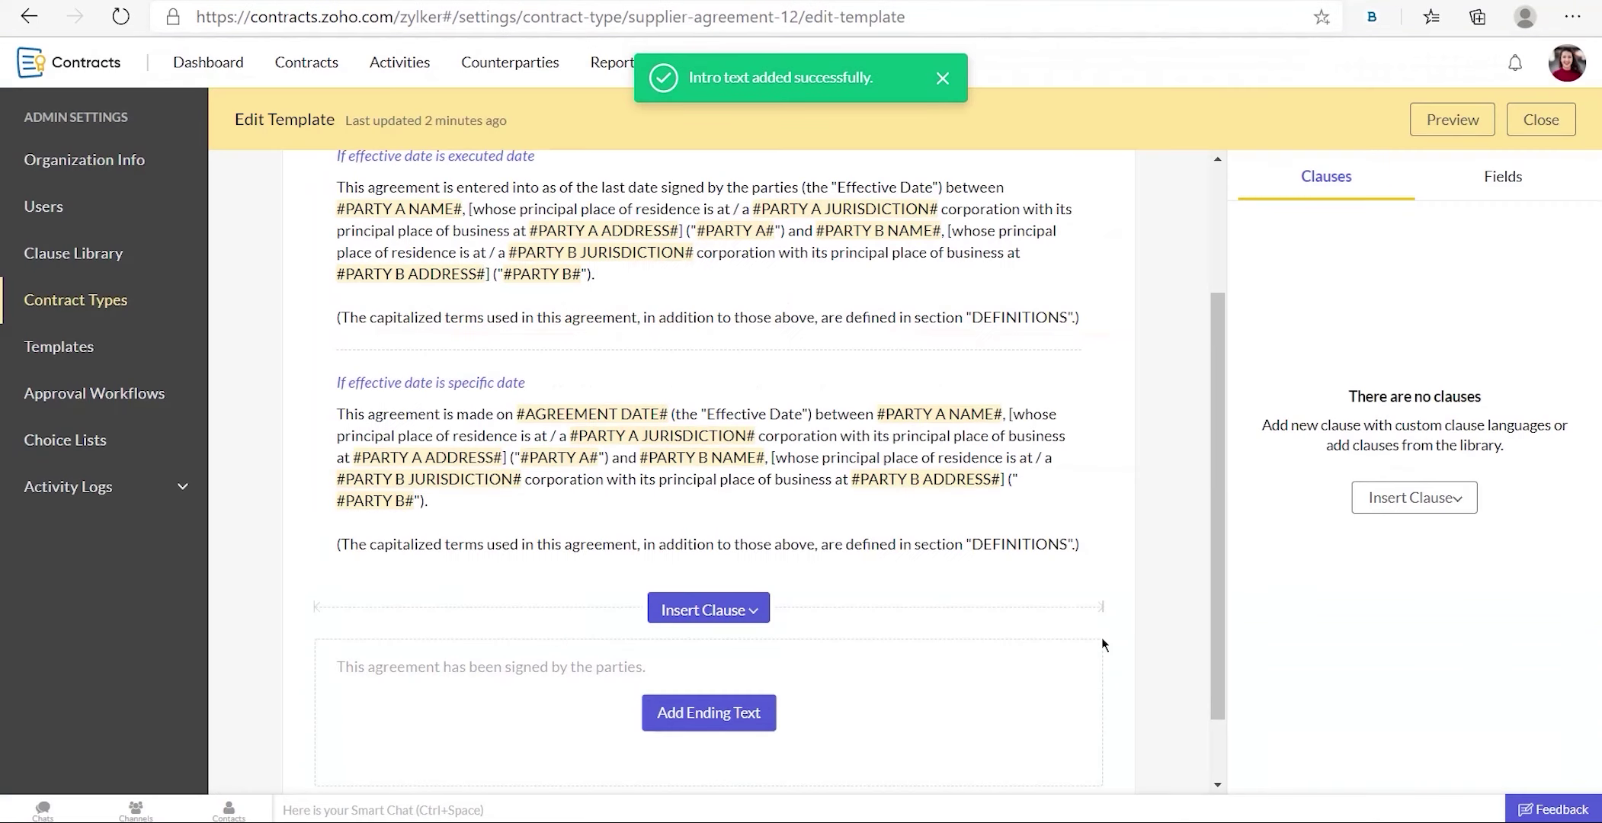
Start a brand-new clause from the Insert Clause menu.
scroll(1067, 465, up, 3)
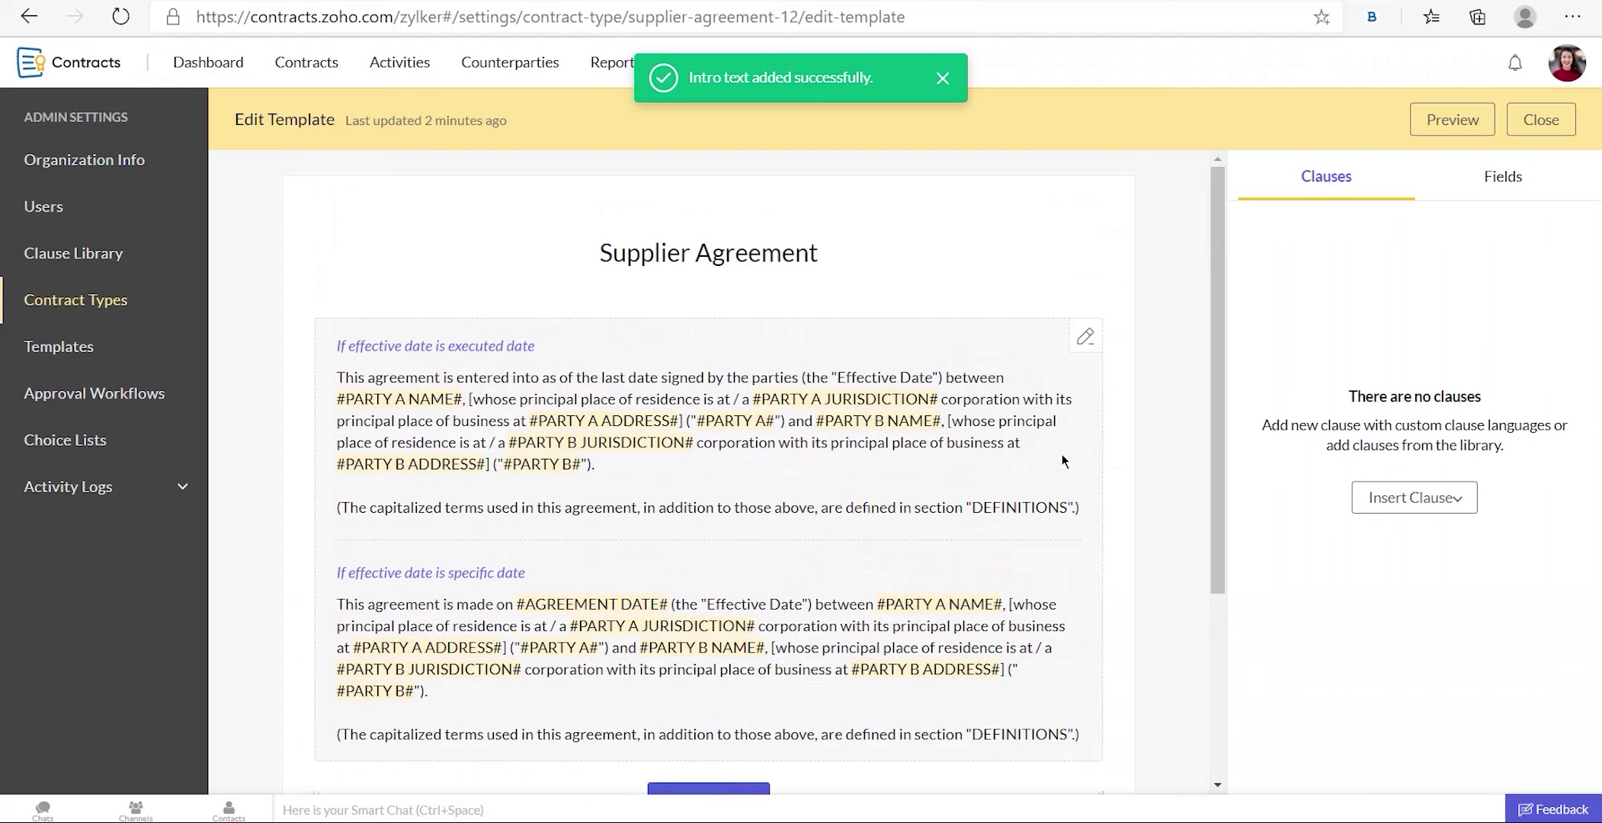
scroll(1062, 455, down, 1)
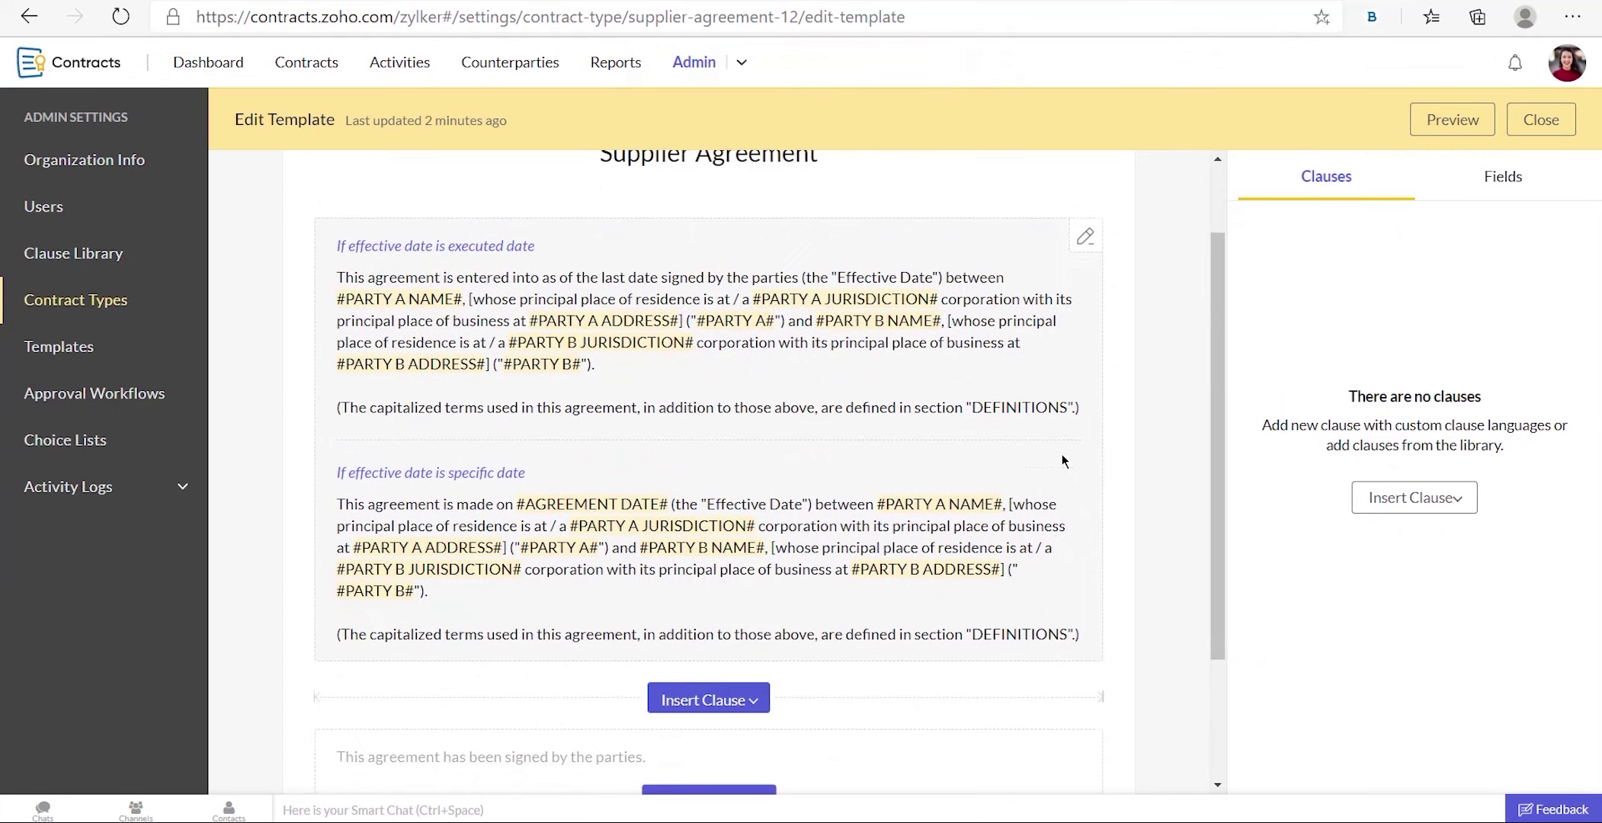
scroll(1062, 455, down, 2)
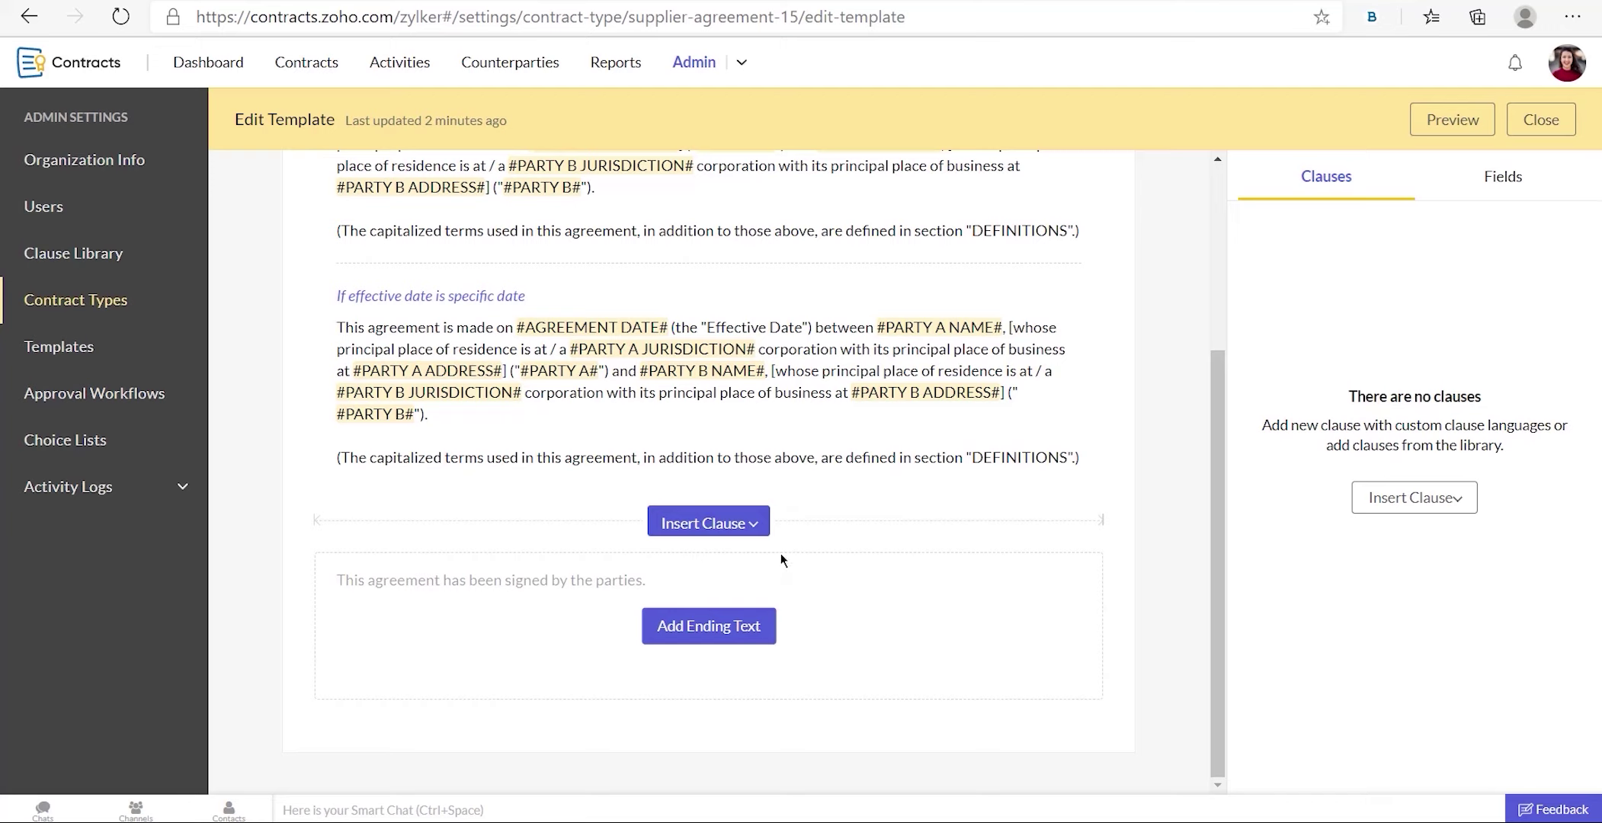
click(724, 529)
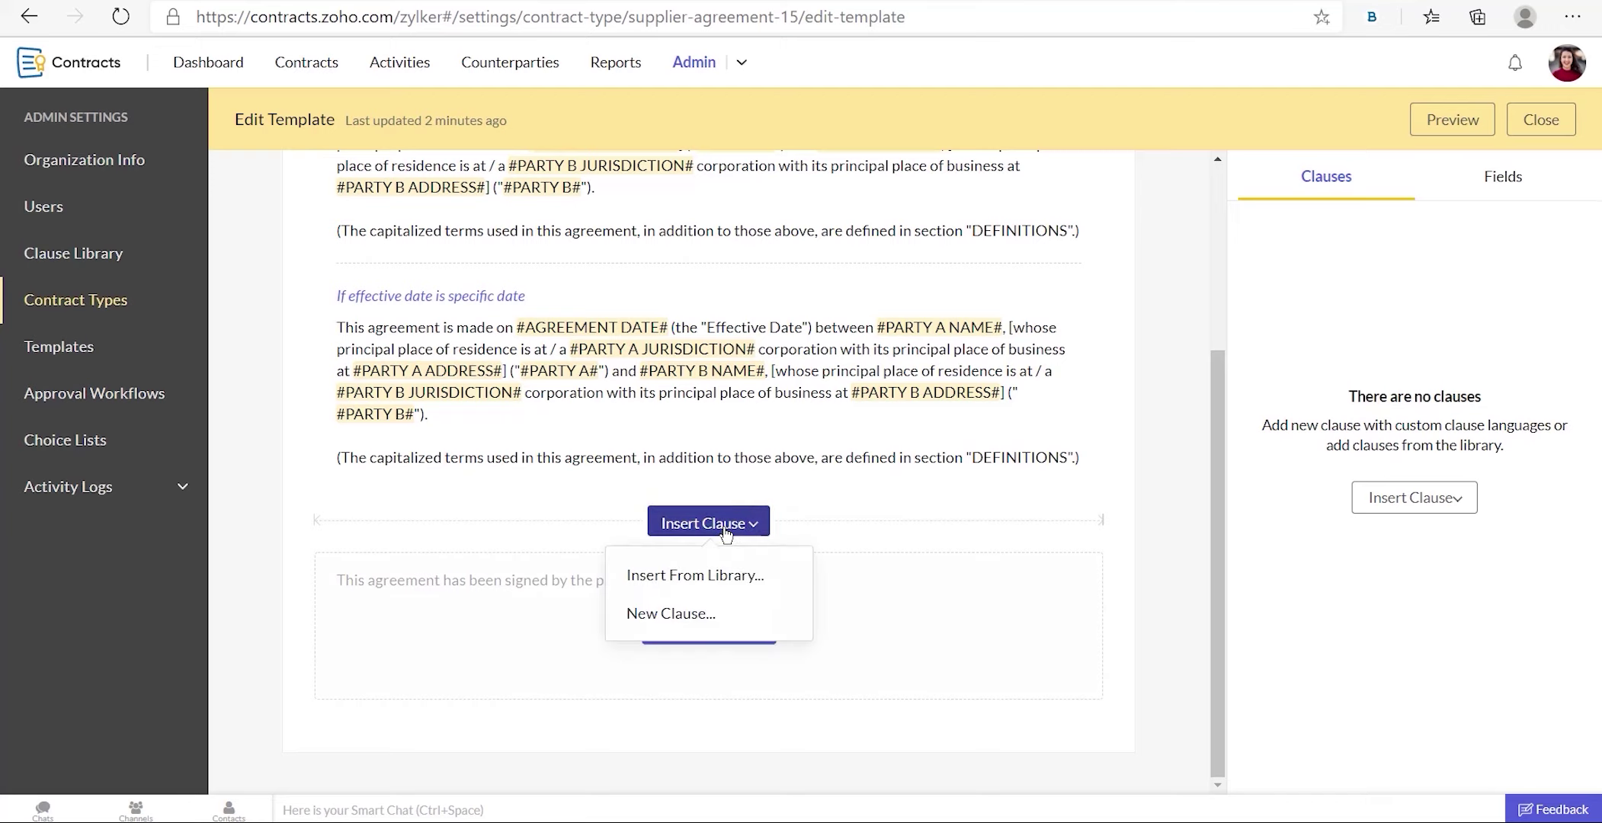
click(712, 619)
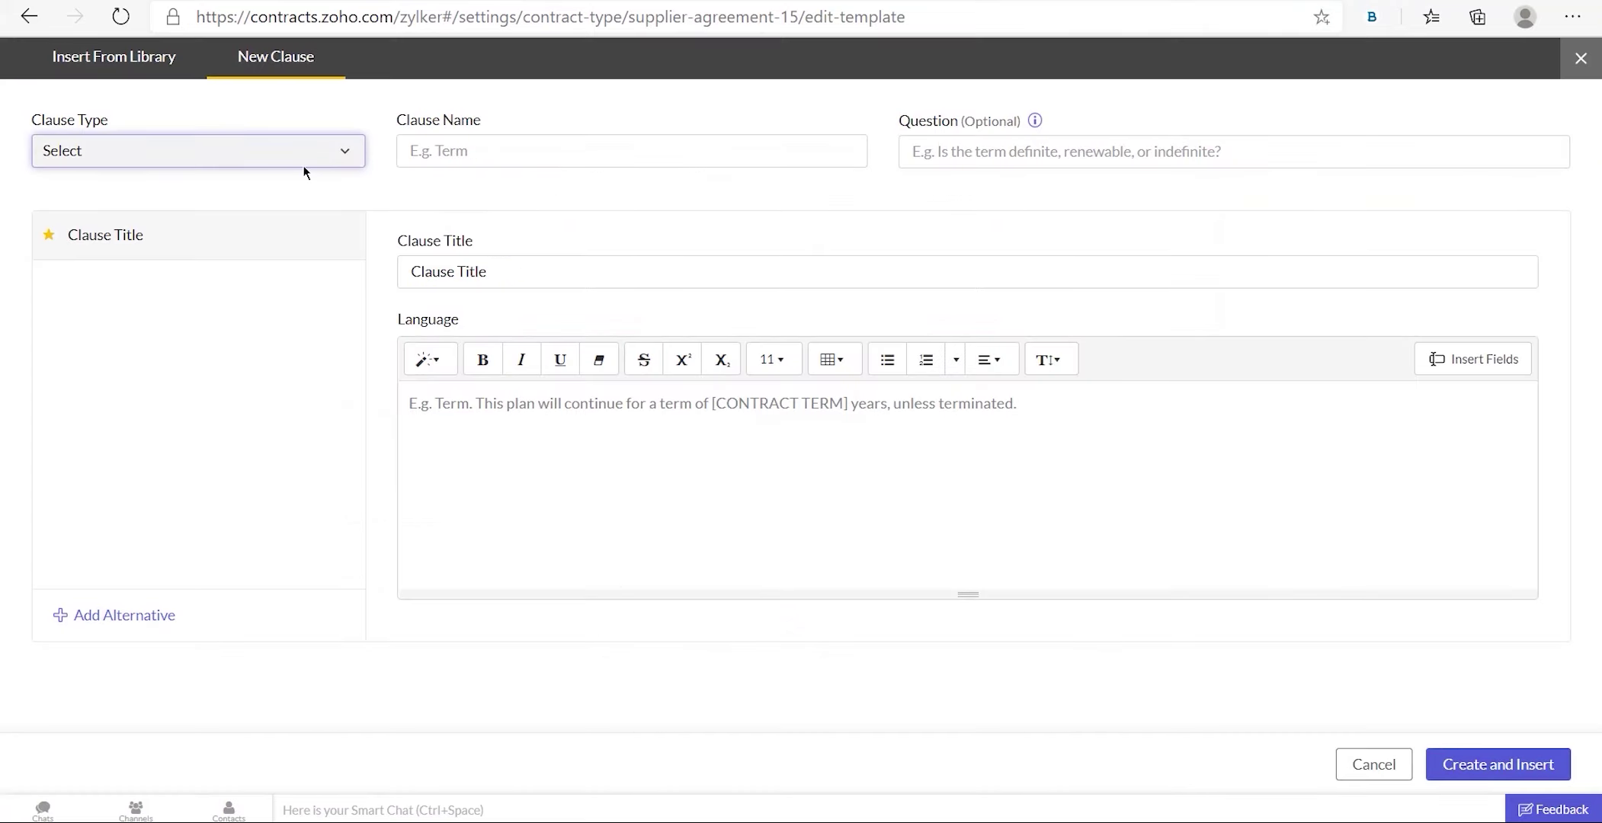
Set clause type Delivery/Acceptance, name 'Goods', and title 'Goods: Supplier Agreement'.
click(296, 159)
text(deli)
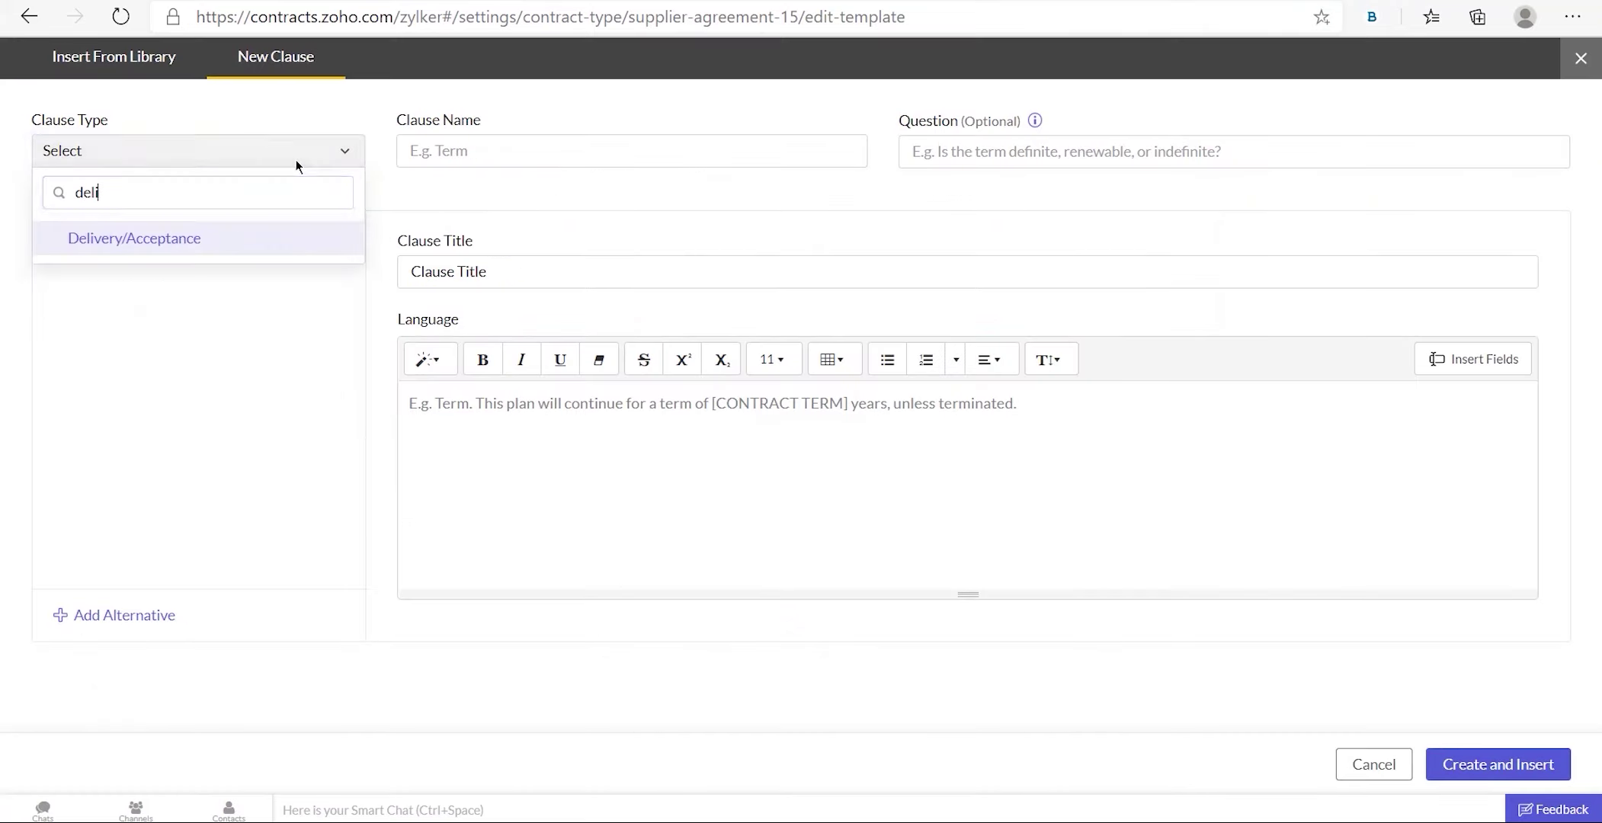
click(285, 242)
click(496, 147)
text(Goods)
click(526, 271)
key(BackSpace)
key(BackSpace)
key(BackSpace)
key(BackSpace)
key(BackSpace)
key(BackSpace)
key(BackSpace)
key(BackSpace)
key(BackSpace)
key(BackSpace)
key(BackSpace)
key(BackSpace)
text(Goods)
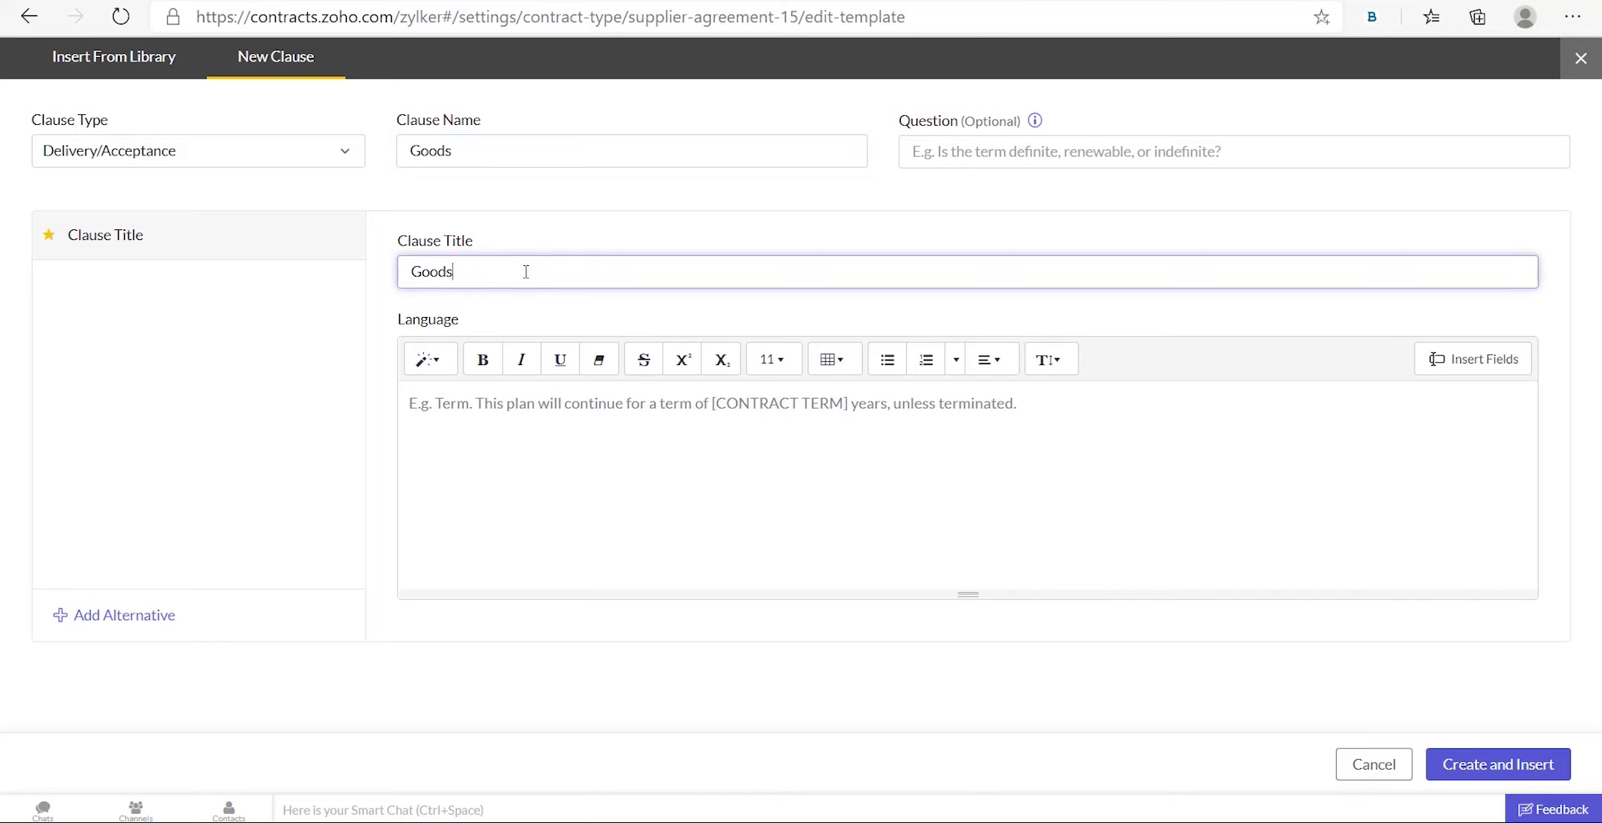
text(: Supplier Agreement)
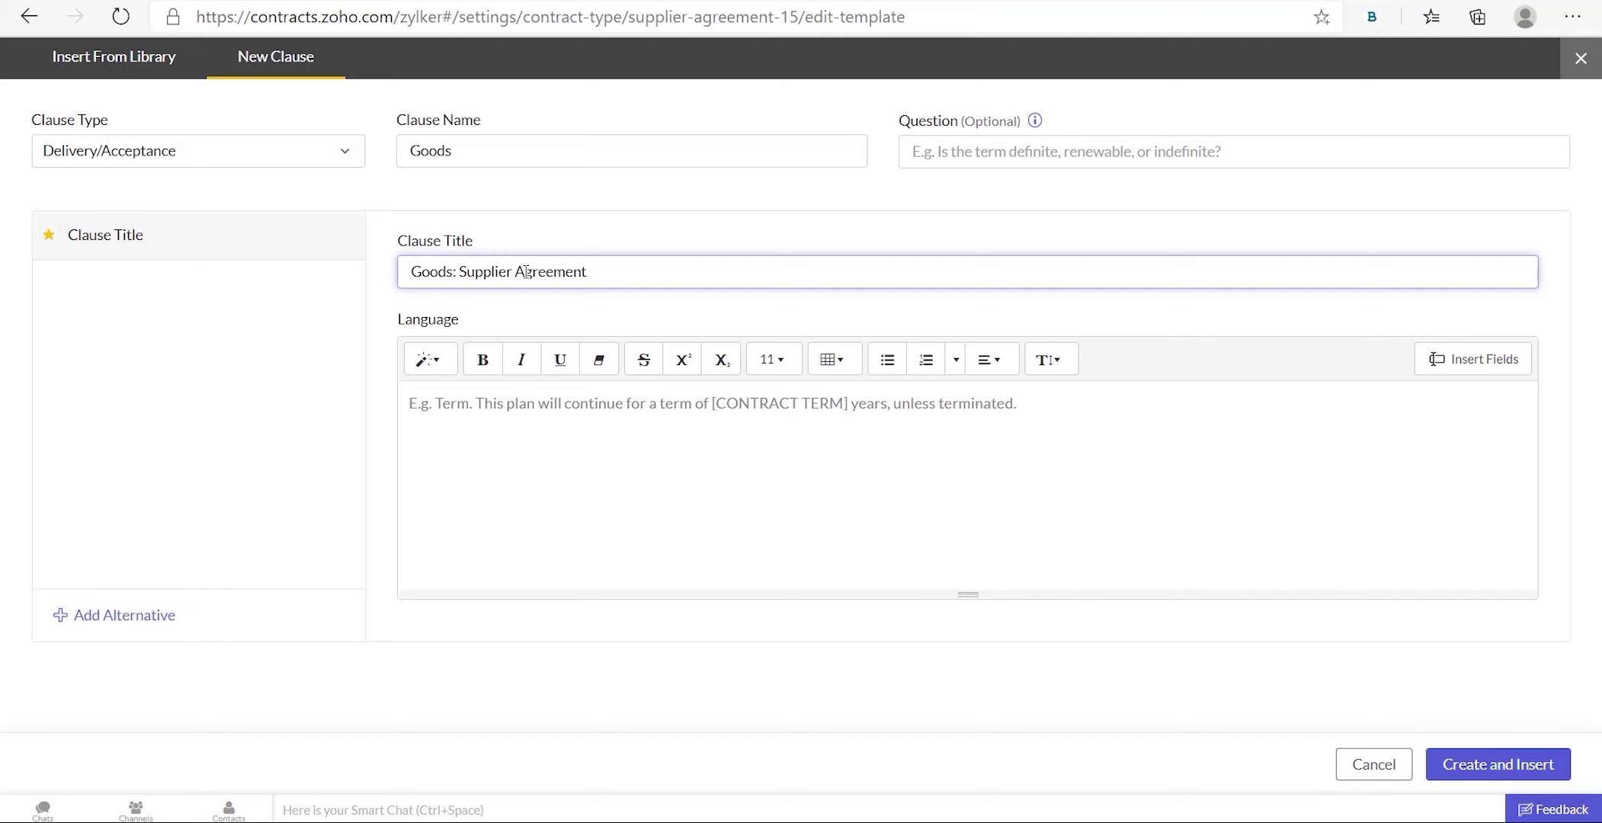
Begin the clause language with a Header 1 'Goods' heading and a line starting 'Supplier'.
click(429, 369)
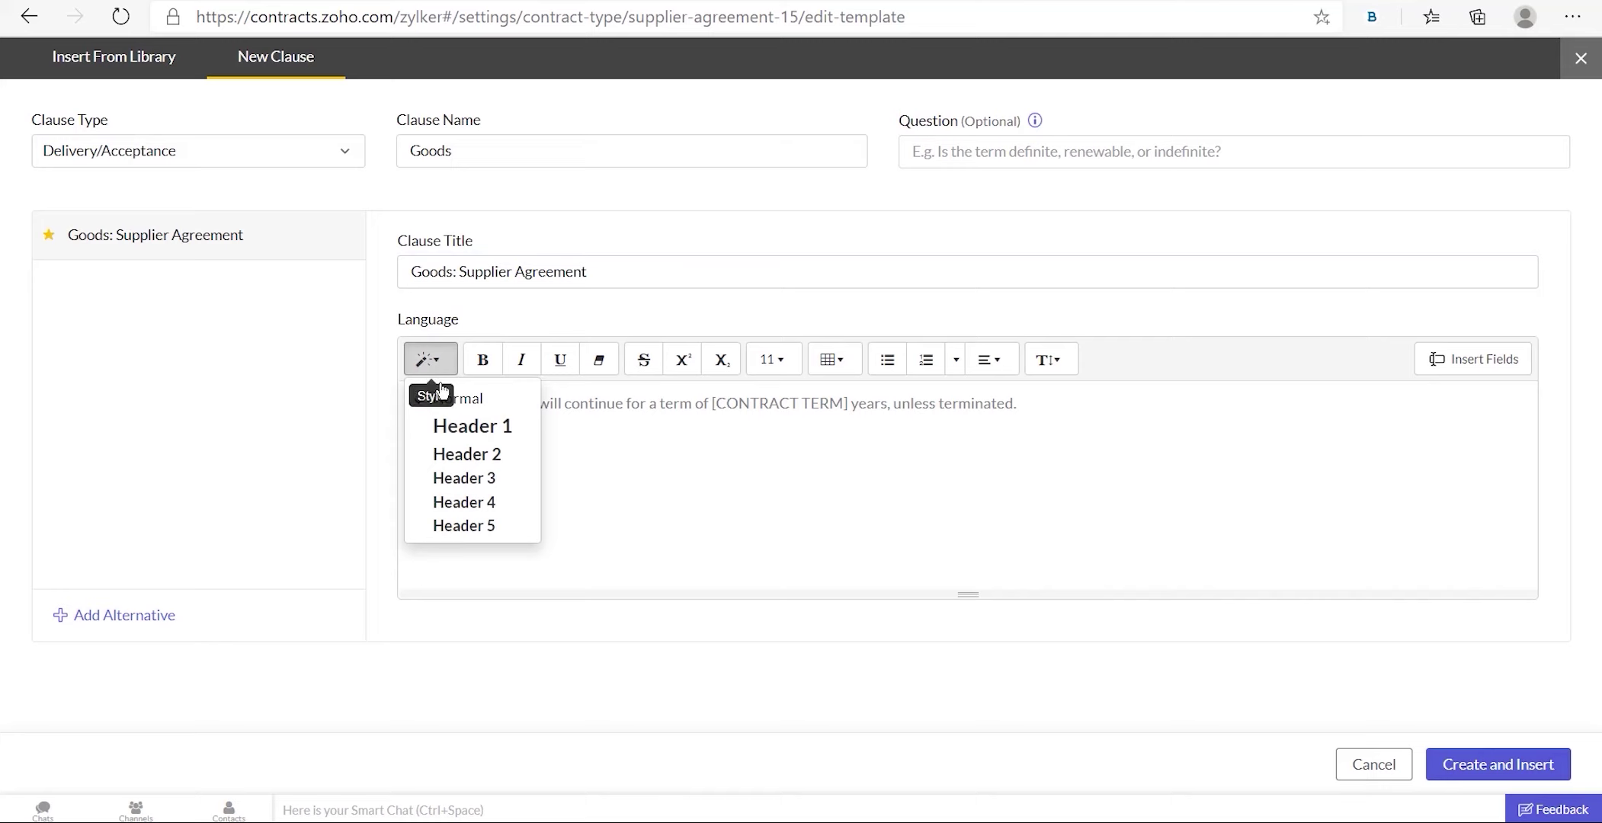
click(451, 429)
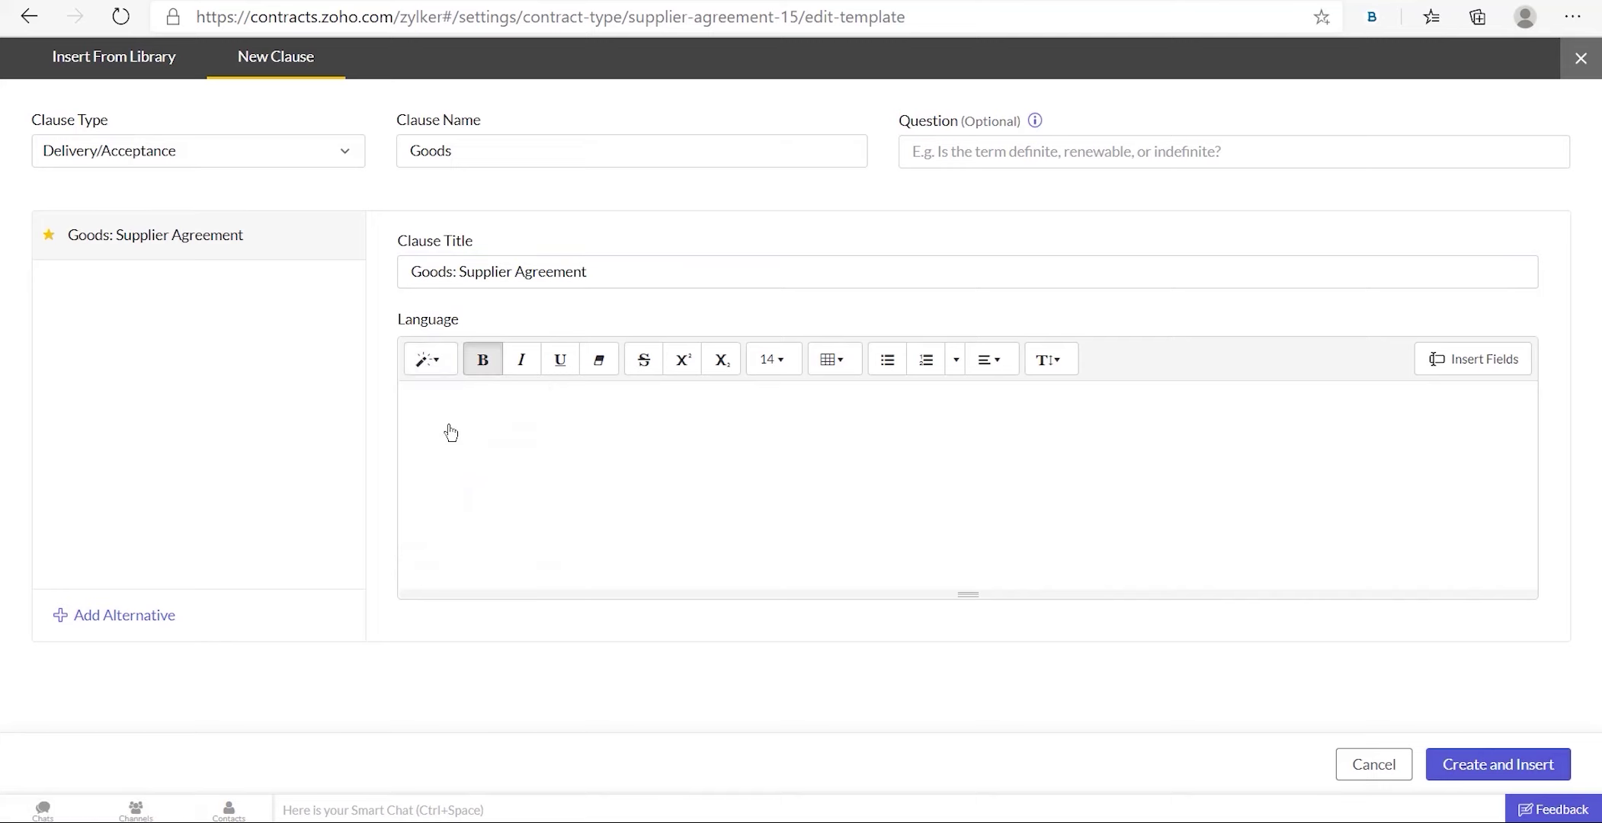
text(Goods)
key(Return)
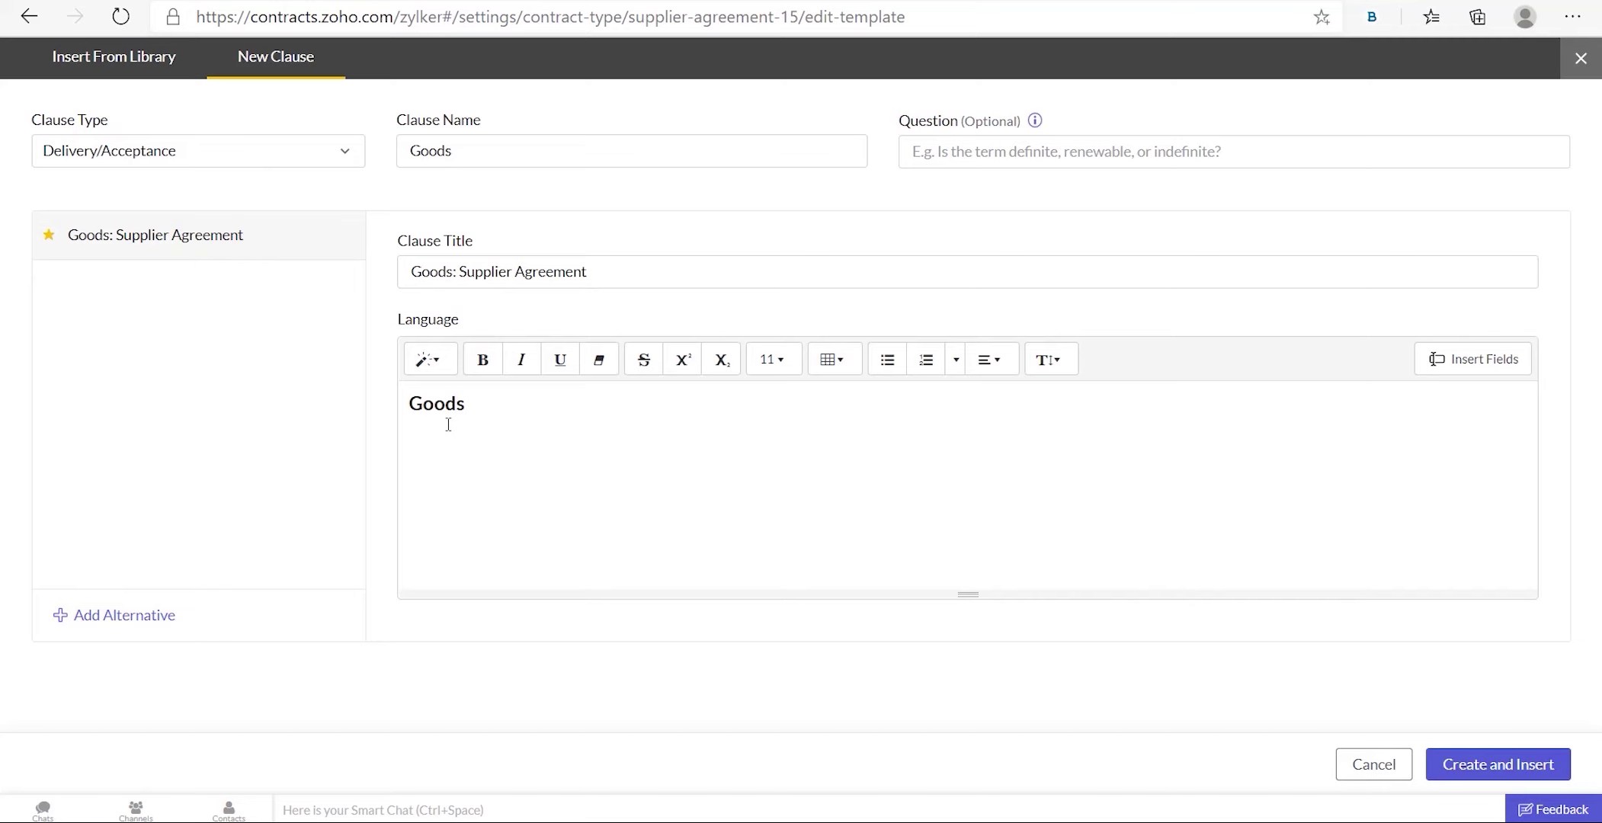
text(Supplier)
click(1439, 363)
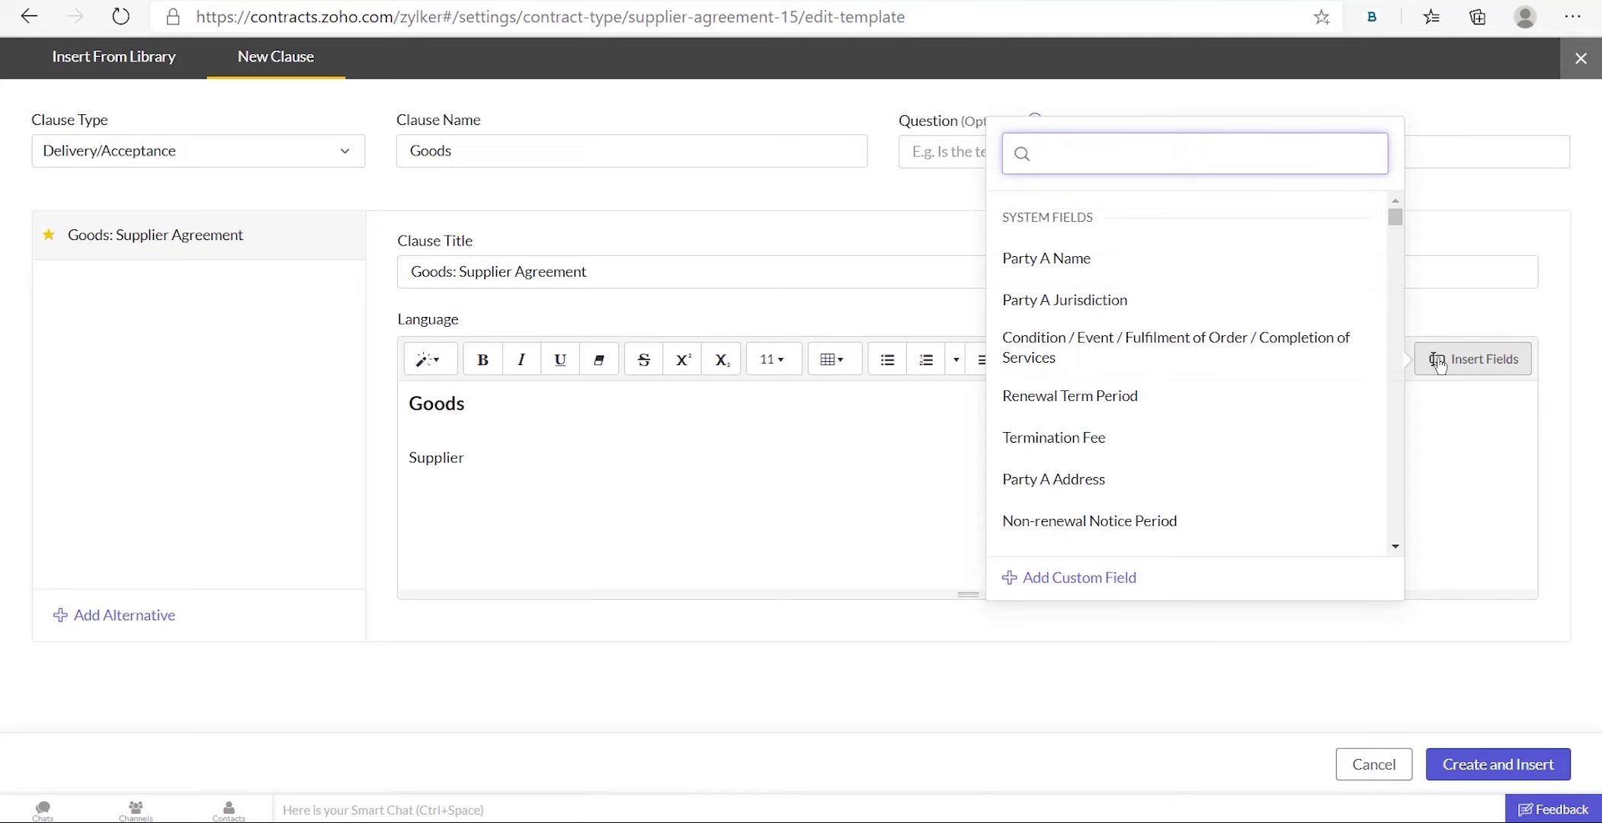
Finish the sentence: Supplier #PARTY B NAME# manufactures, Buyer #PARTY A NAME# buys the following Goods.
scroll(1298, 387, down, 1)
scroll(1298, 386, down, 5)
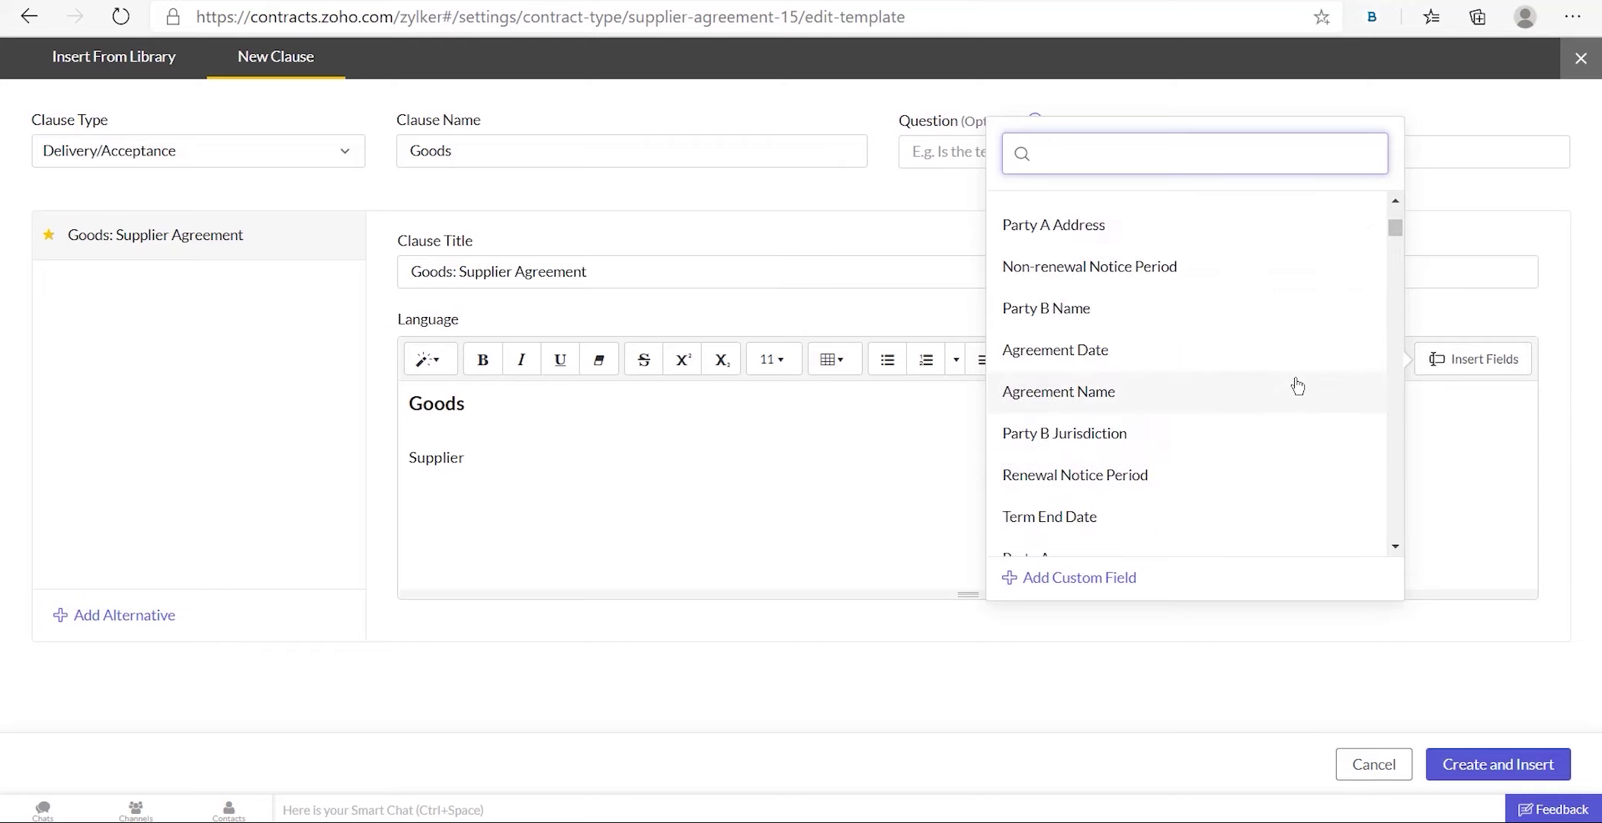
click(1202, 311)
text(herby)
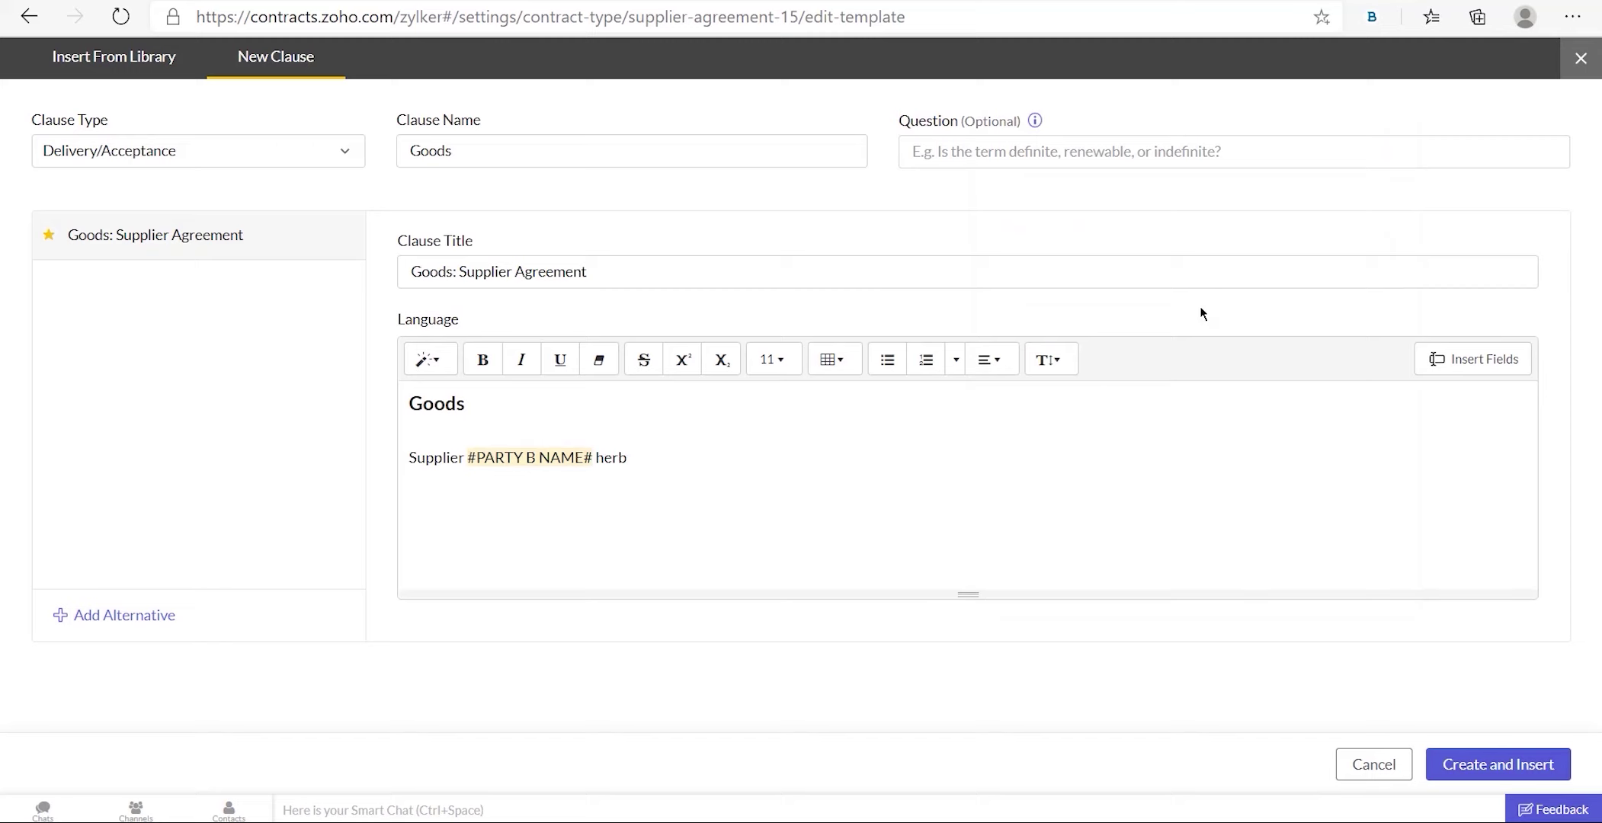
key(BackSpace)
text(eby agrees to manufacture and Buyer)
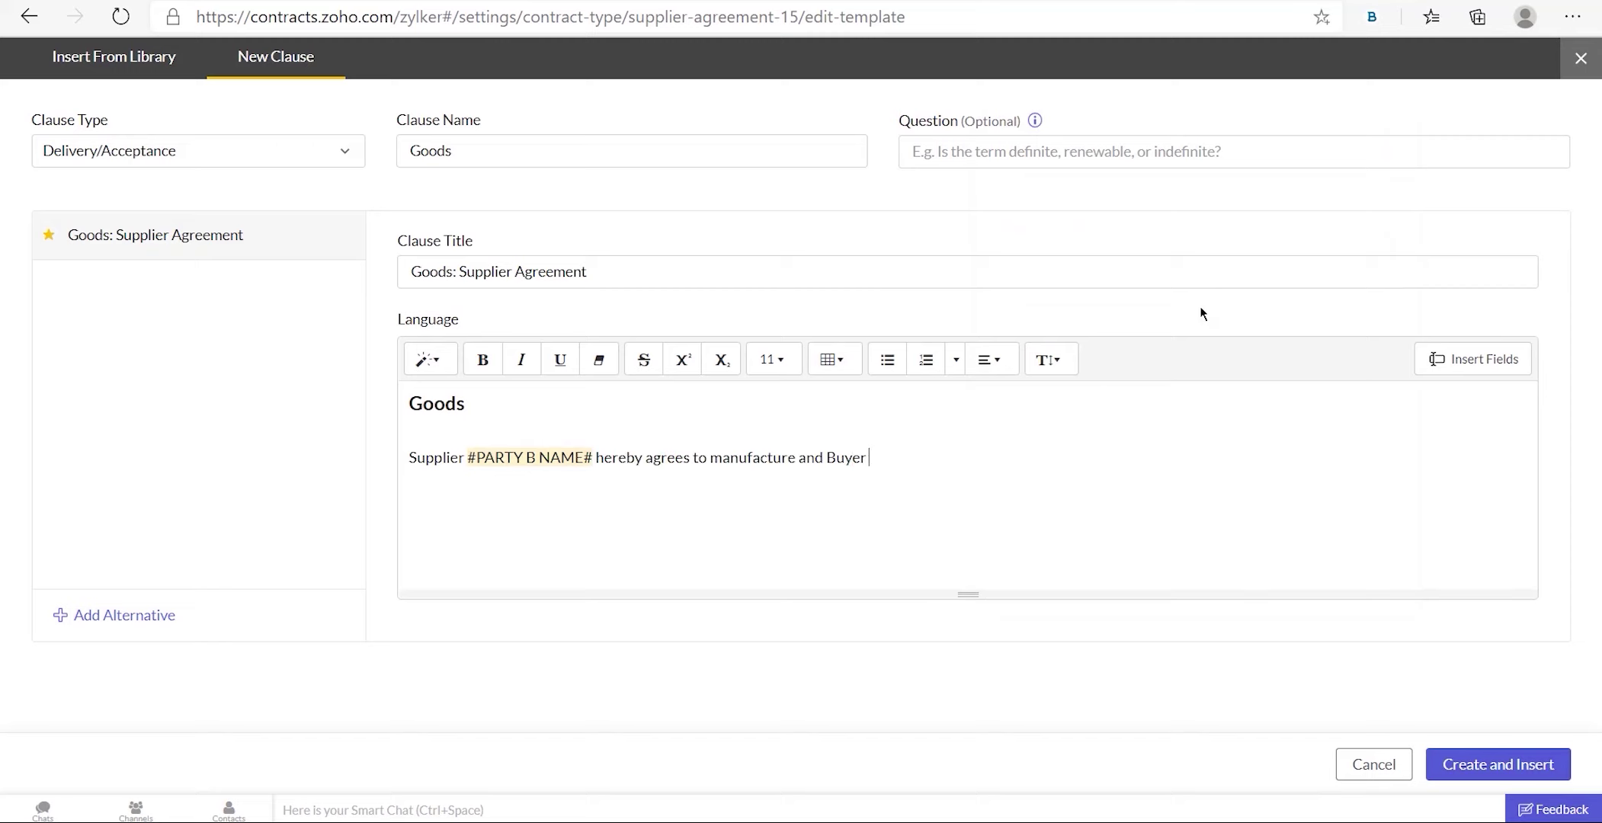
click(1456, 360)
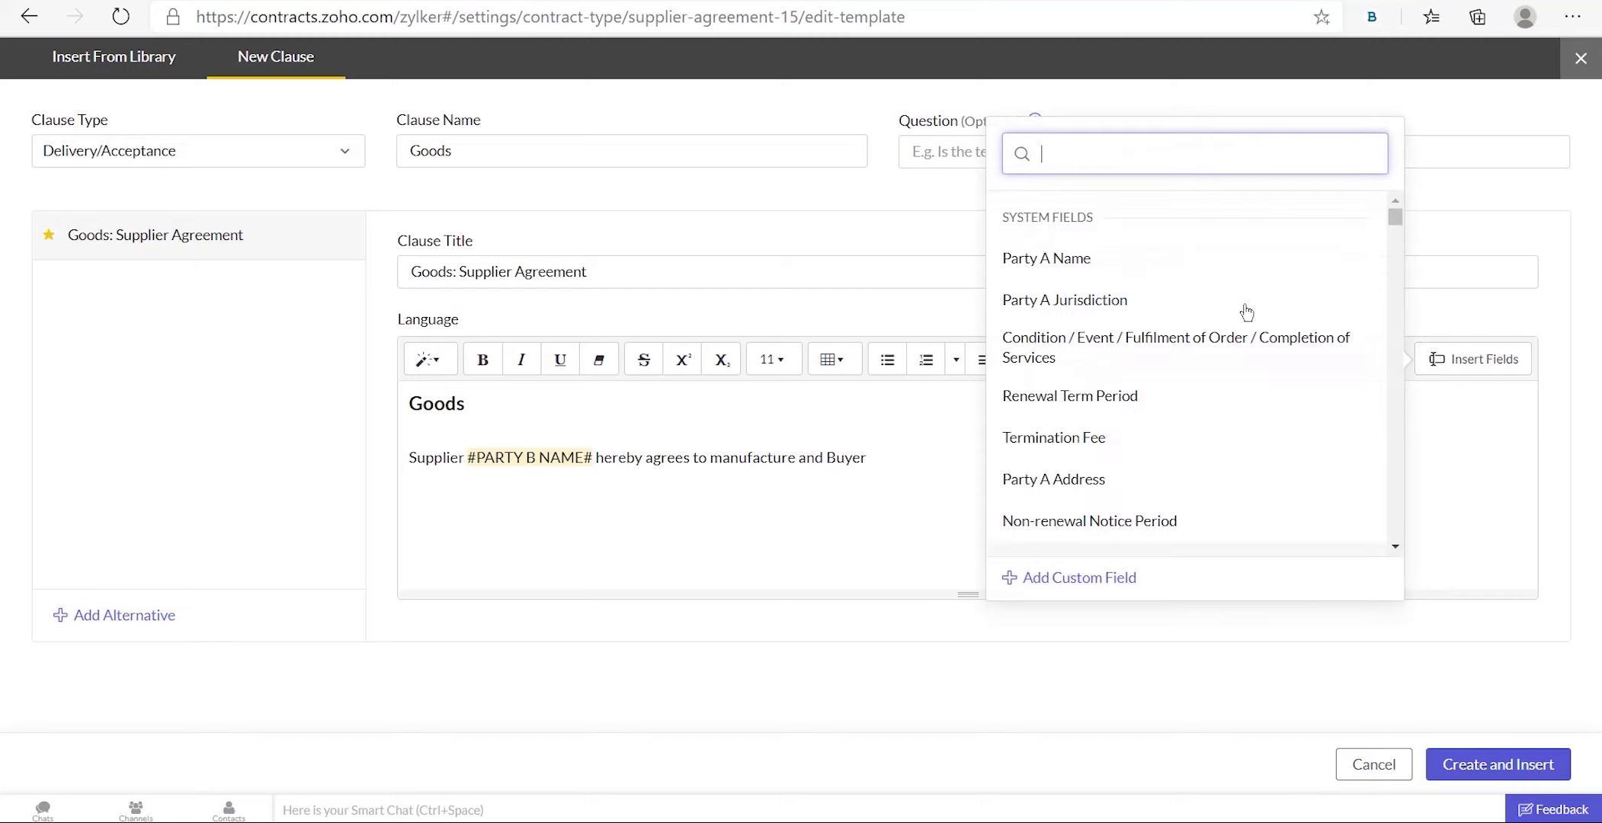
click(1200, 260)
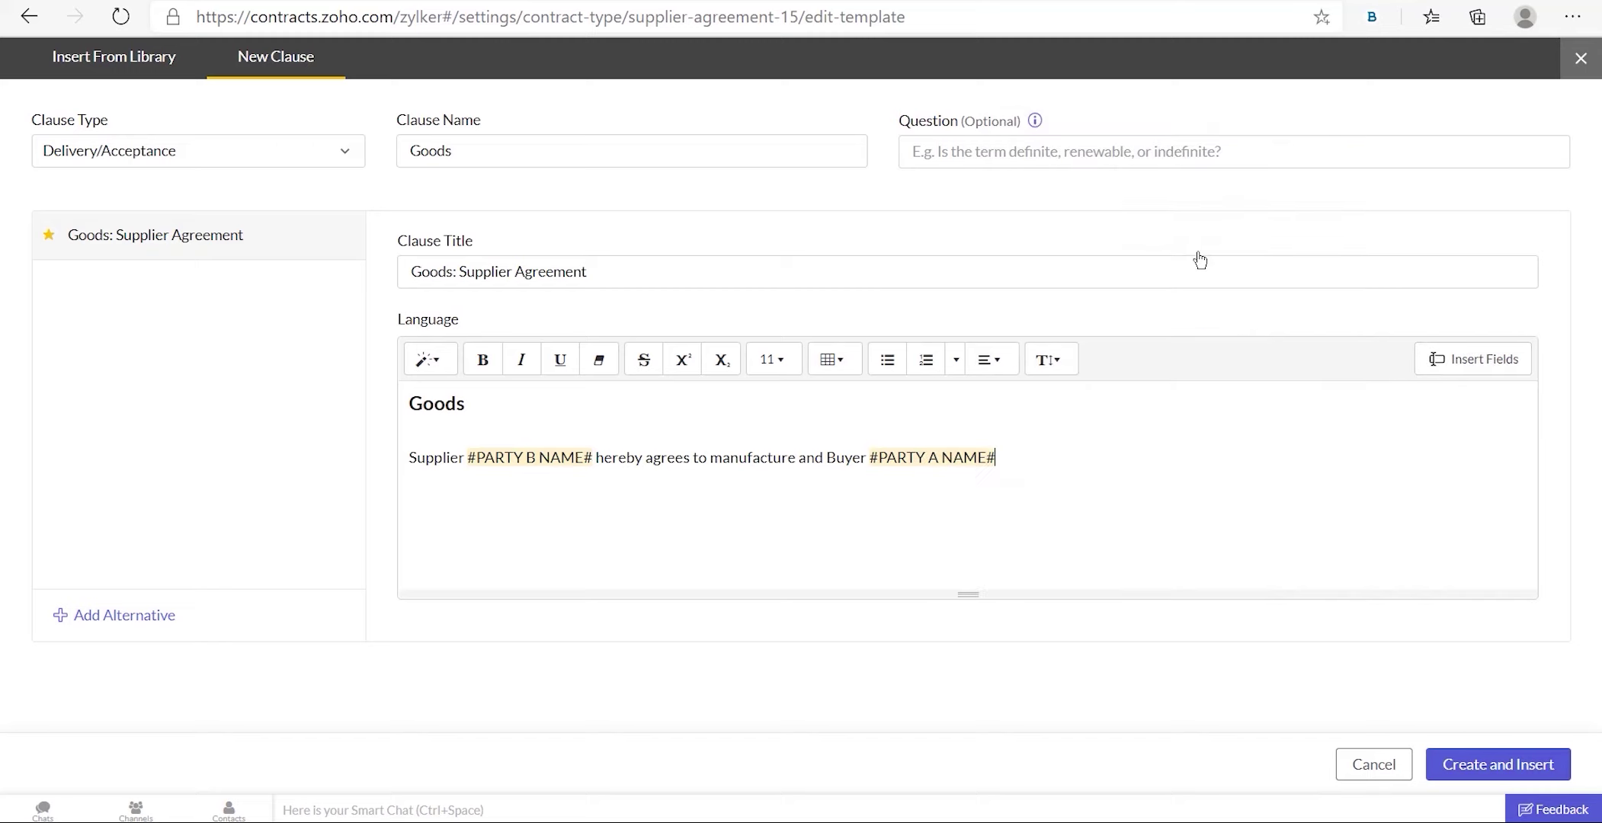
text(hereby agrees to buy the following Goods:)
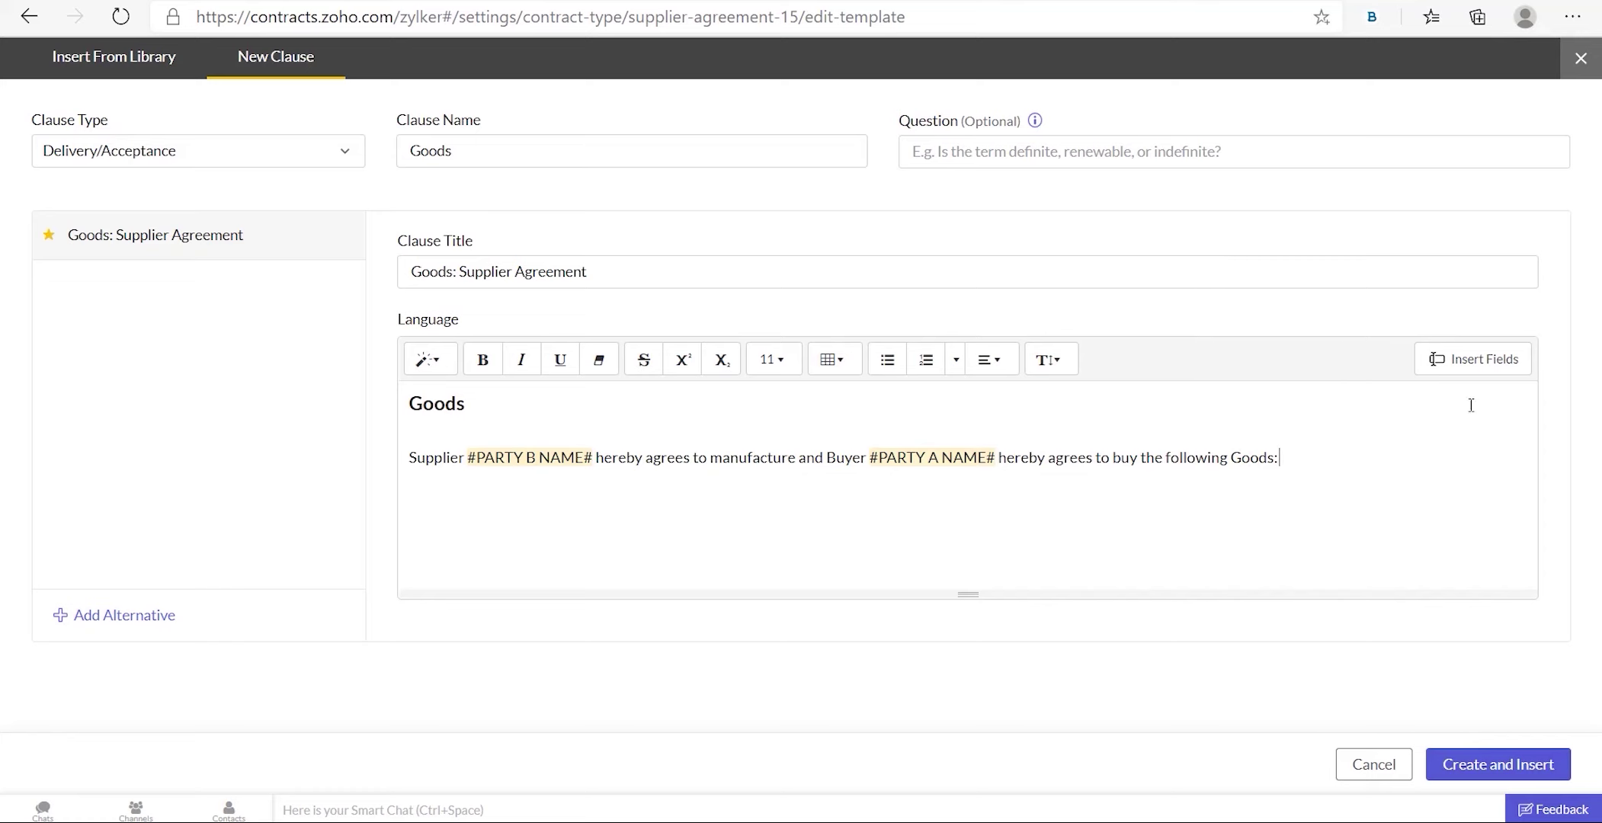
Insert a new Text custom field named Goods, then create the Goods clause in the template.
click(1482, 373)
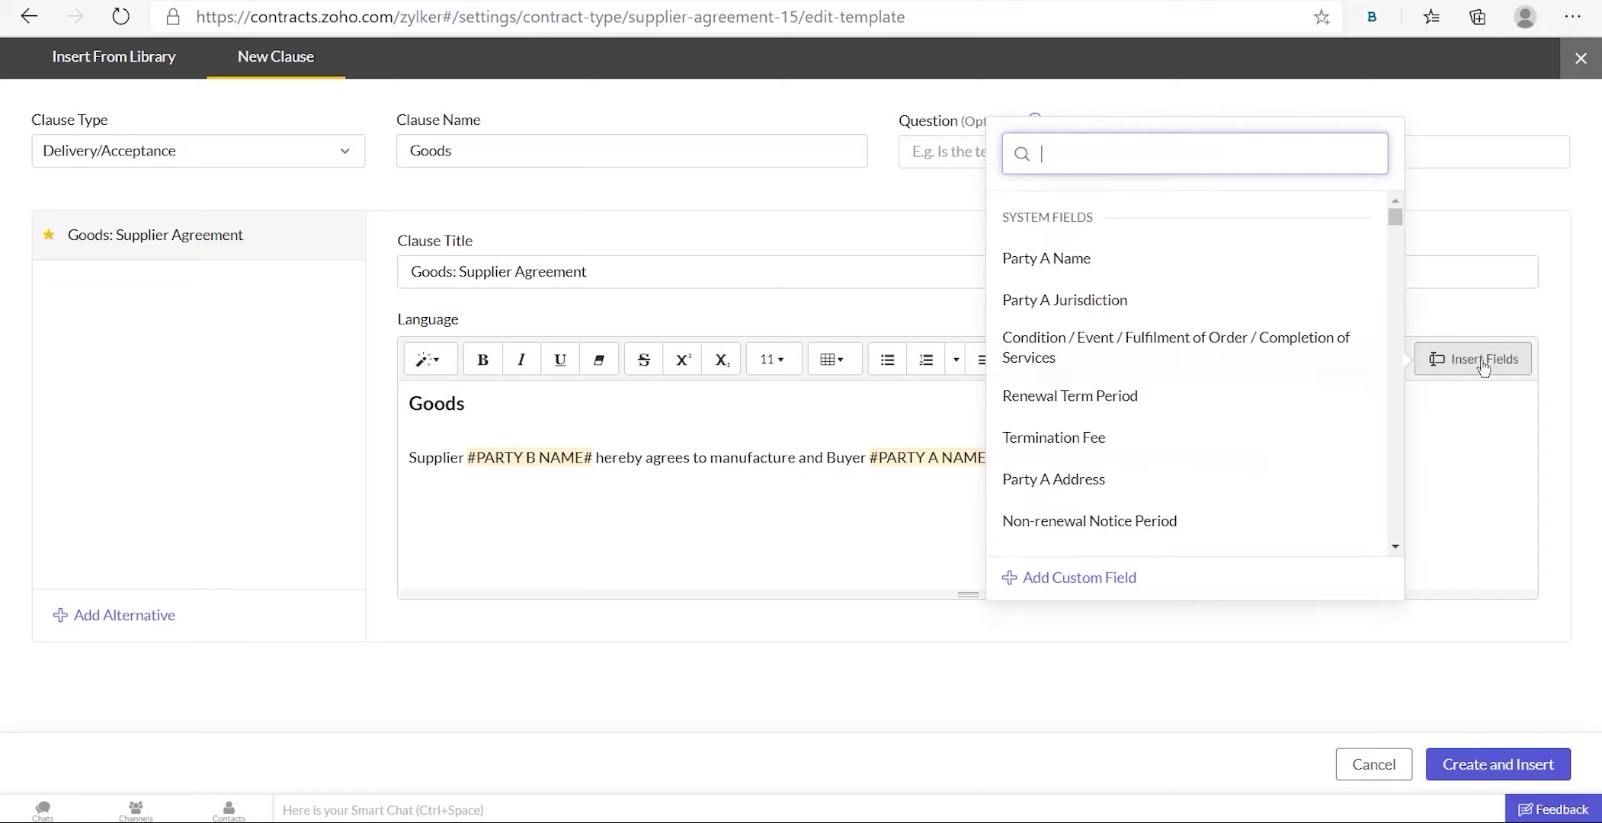
click(1131, 577)
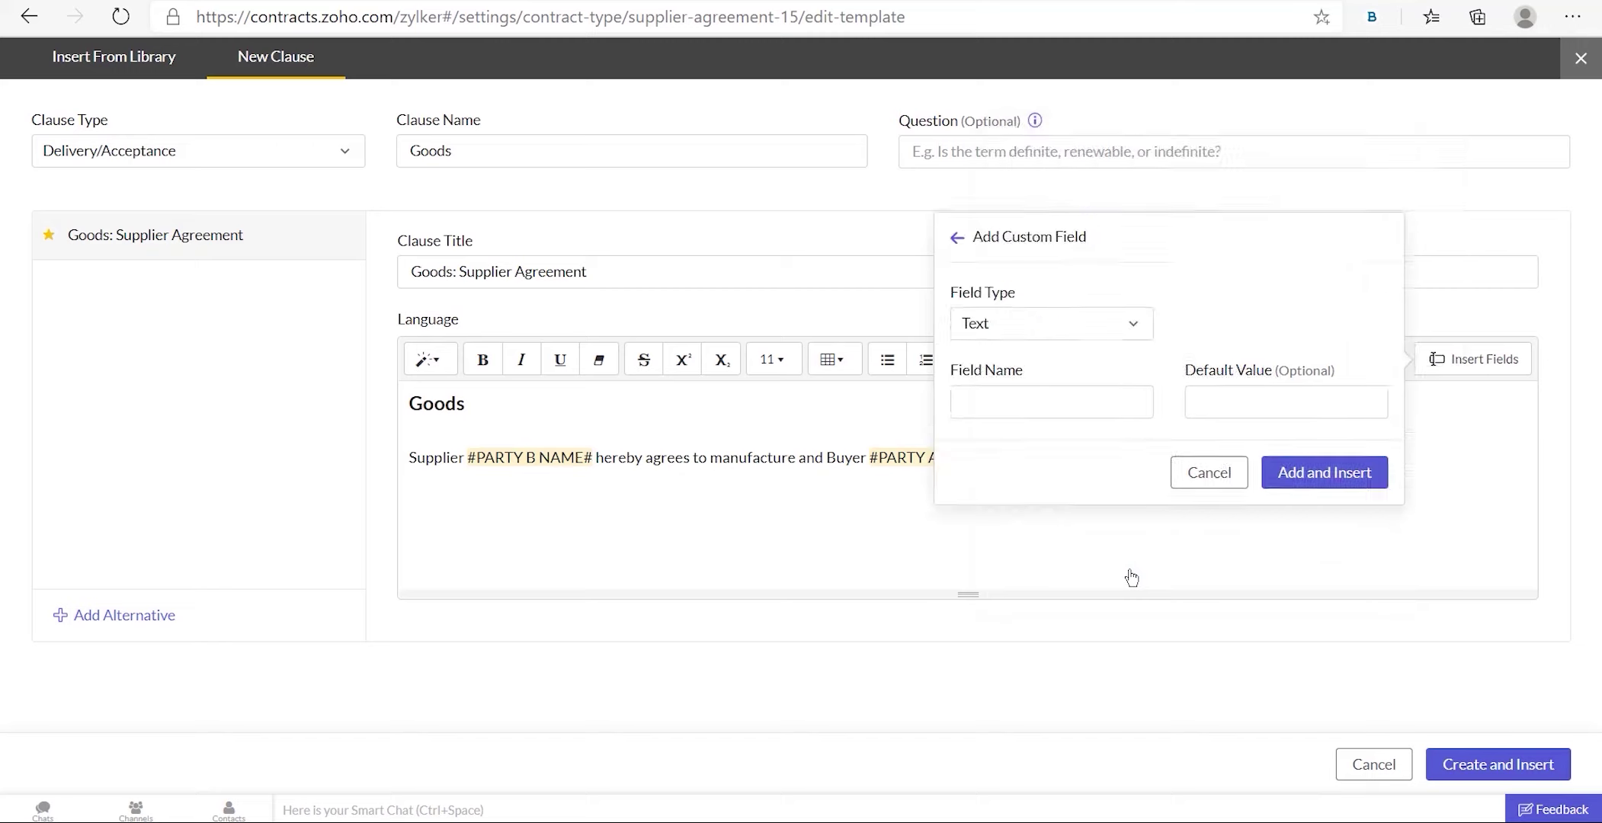
click(1100, 330)
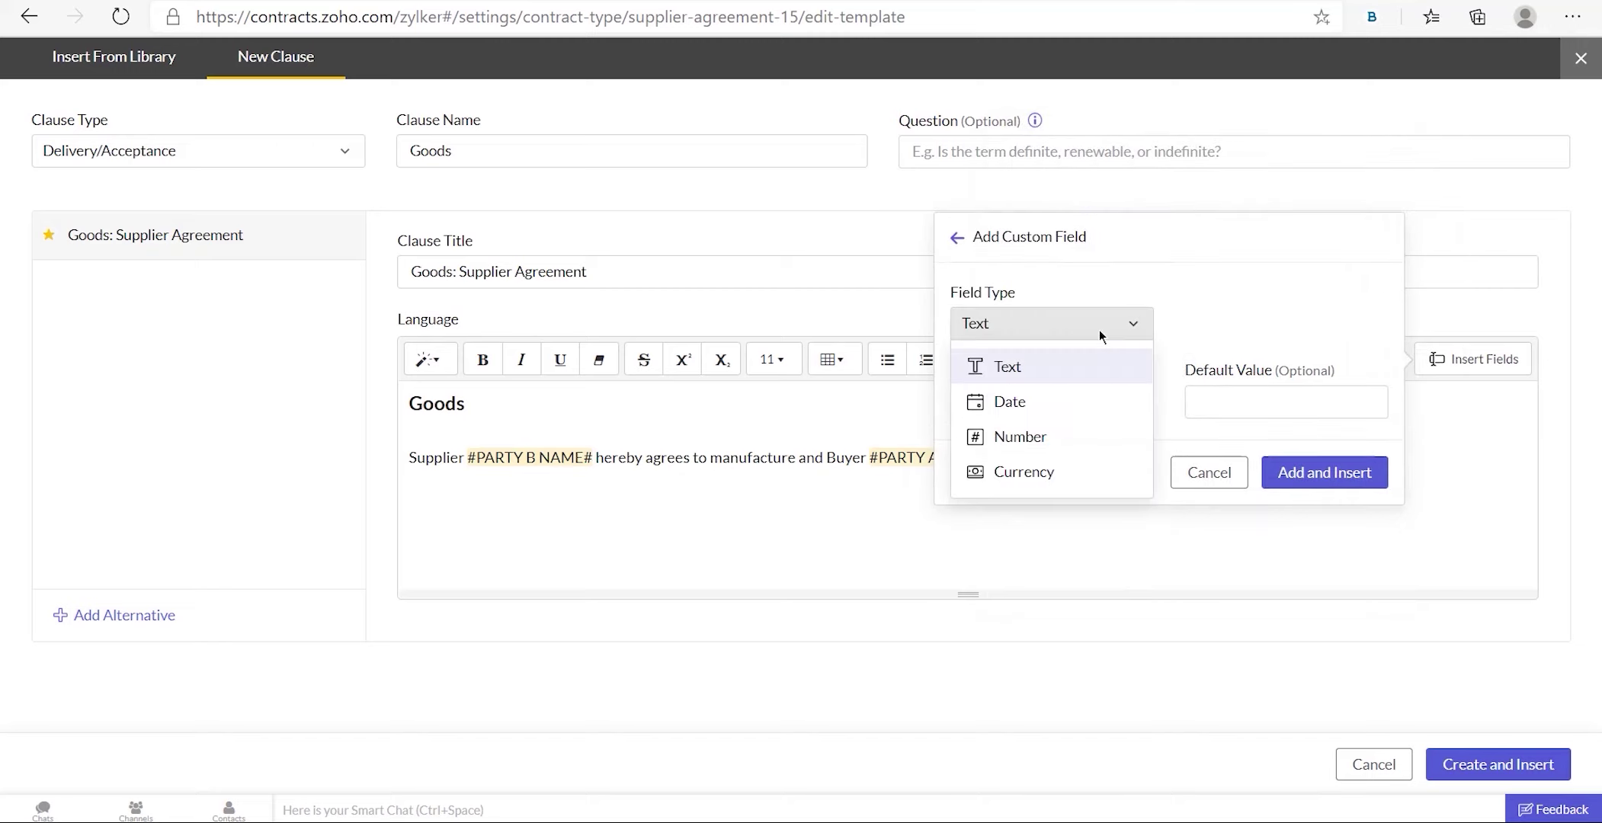
click(1097, 360)
click(1083, 399)
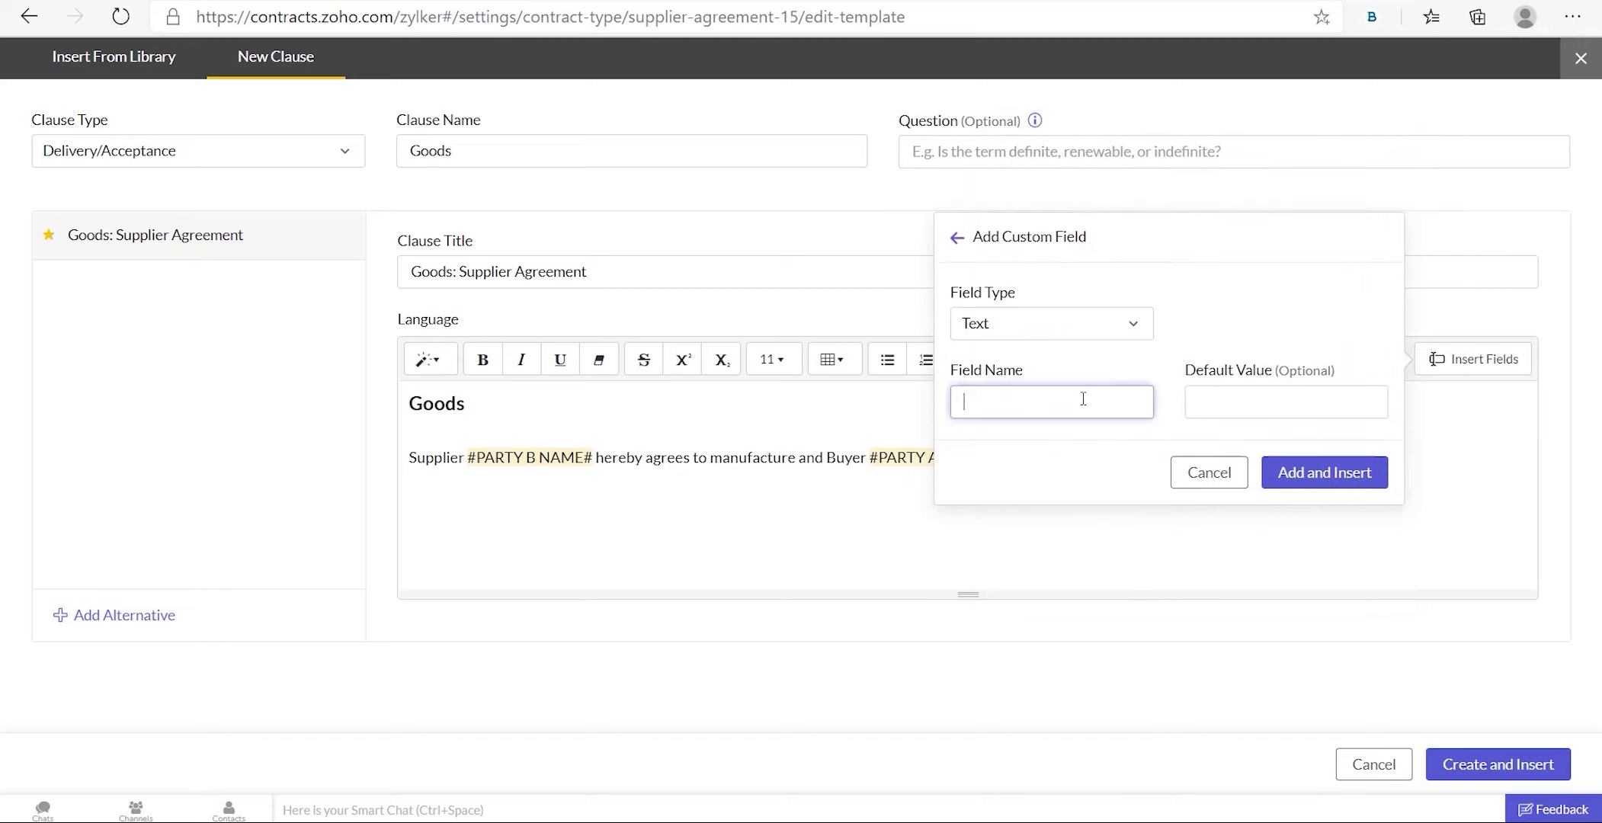
text(g)
key(BackSpace)
text(Goods)
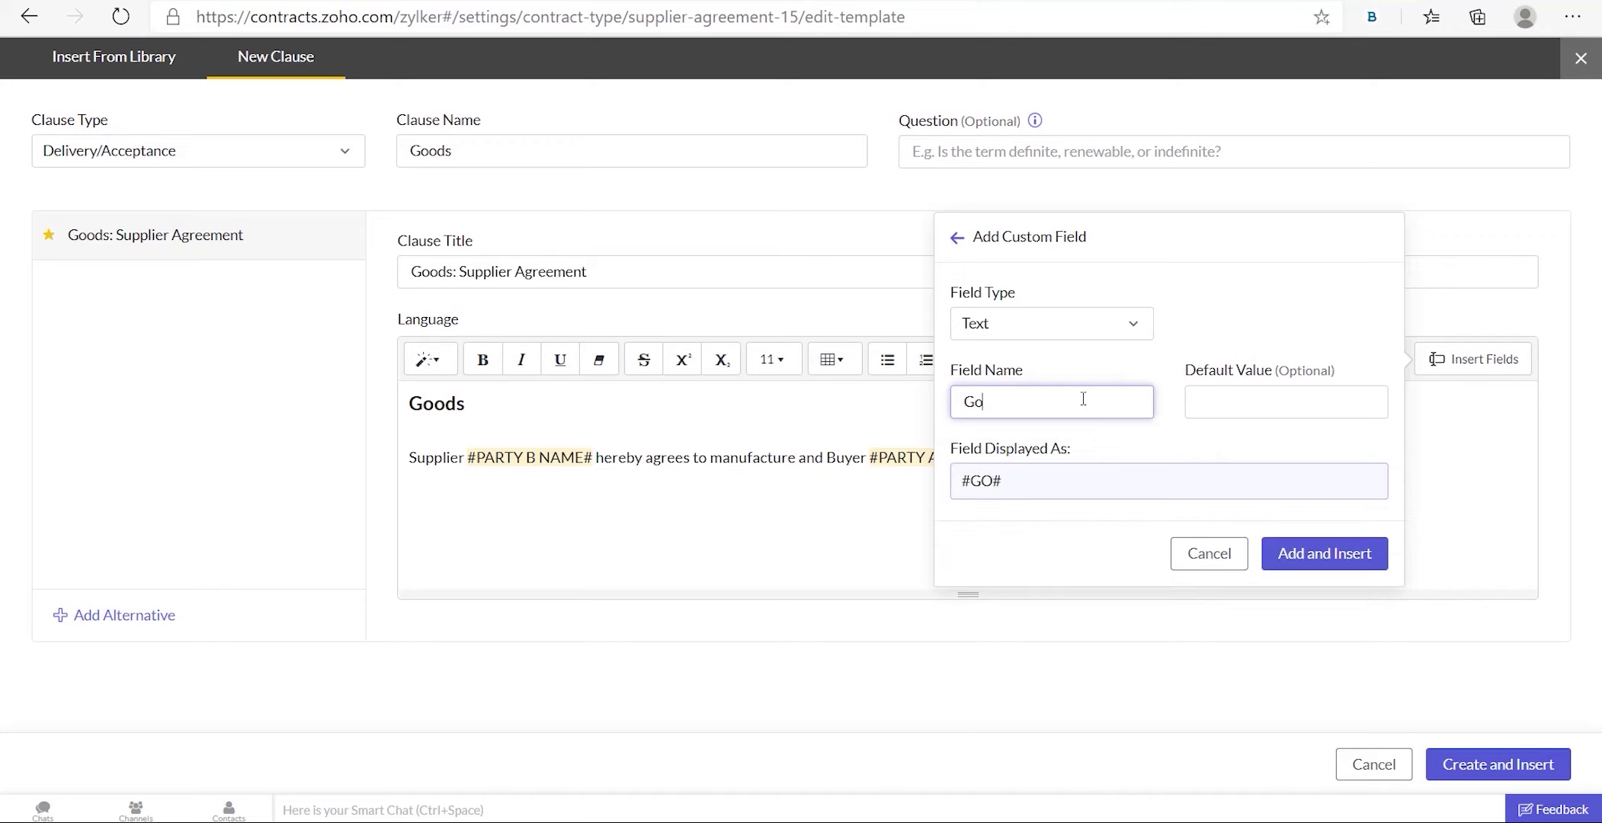
click(1300, 555)
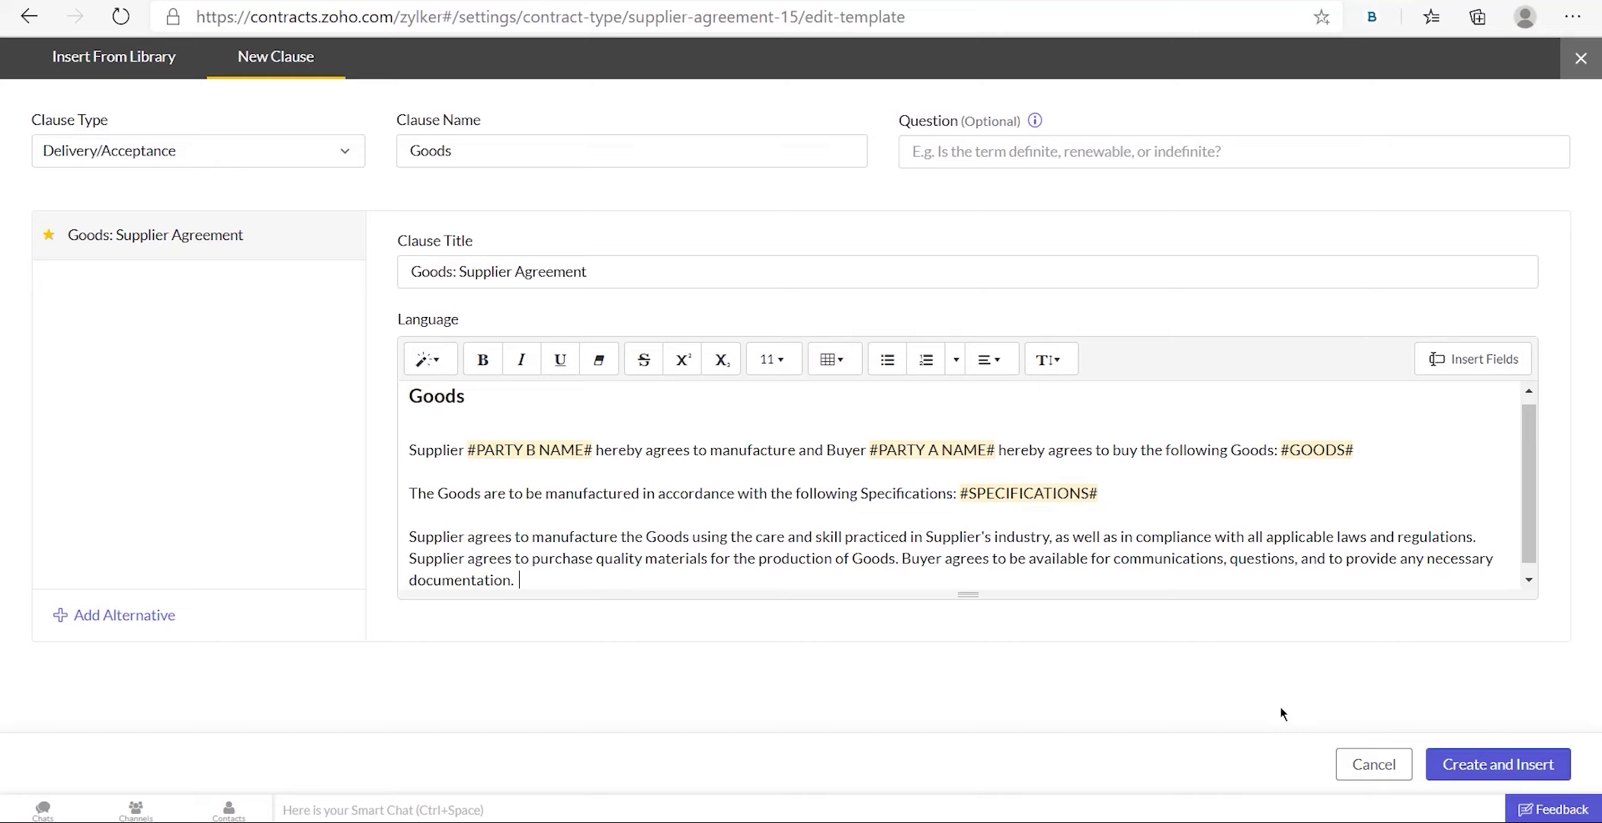
click(1467, 765)
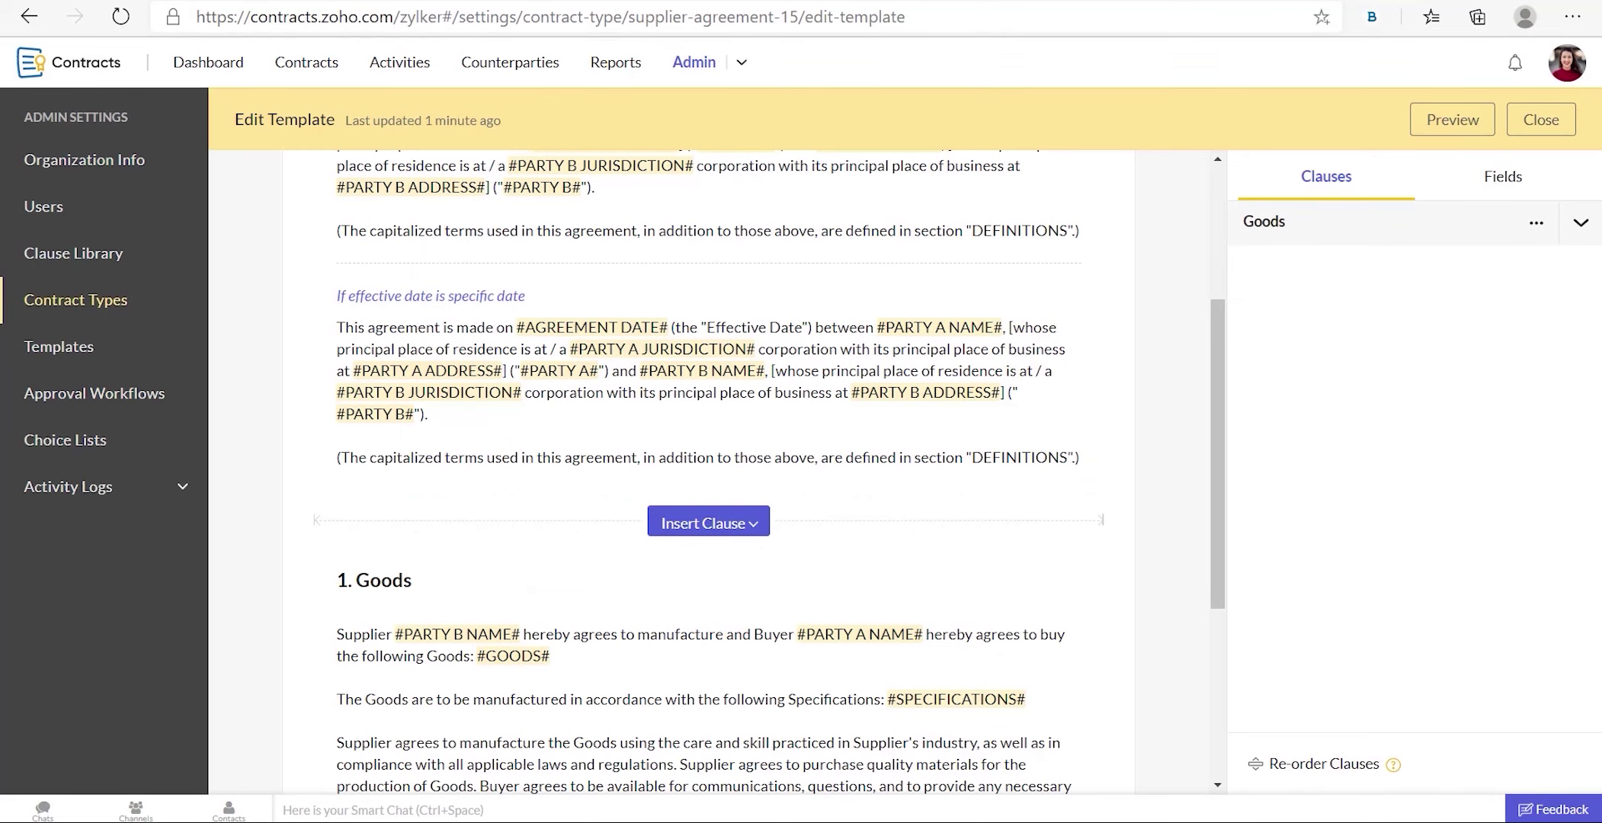
Open the clause library and view the Amendment clause's alternative wordings.
click(721, 525)
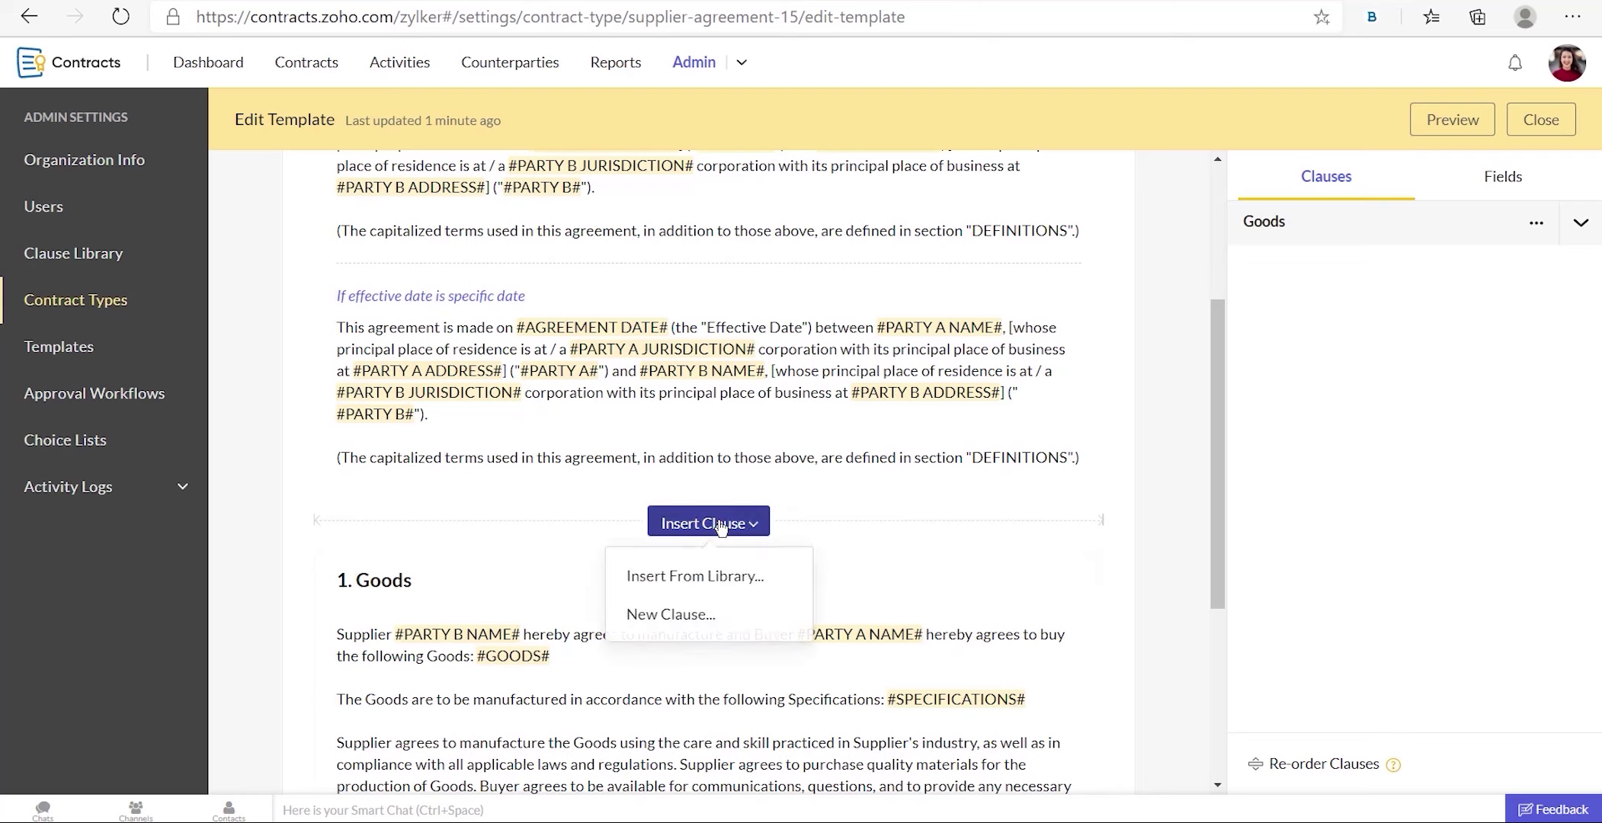
click(717, 574)
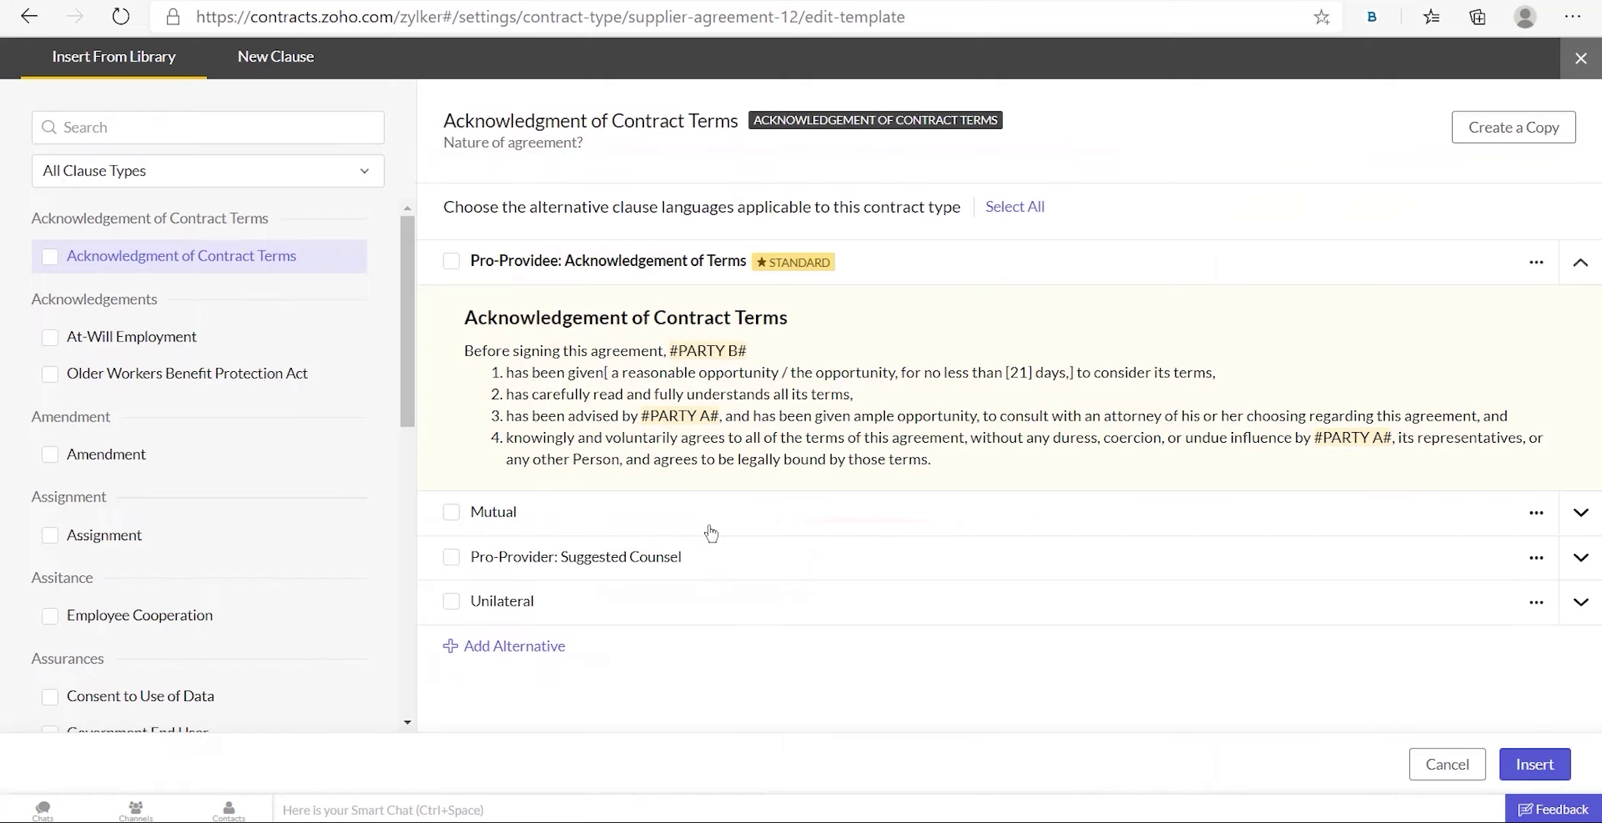
click(171, 457)
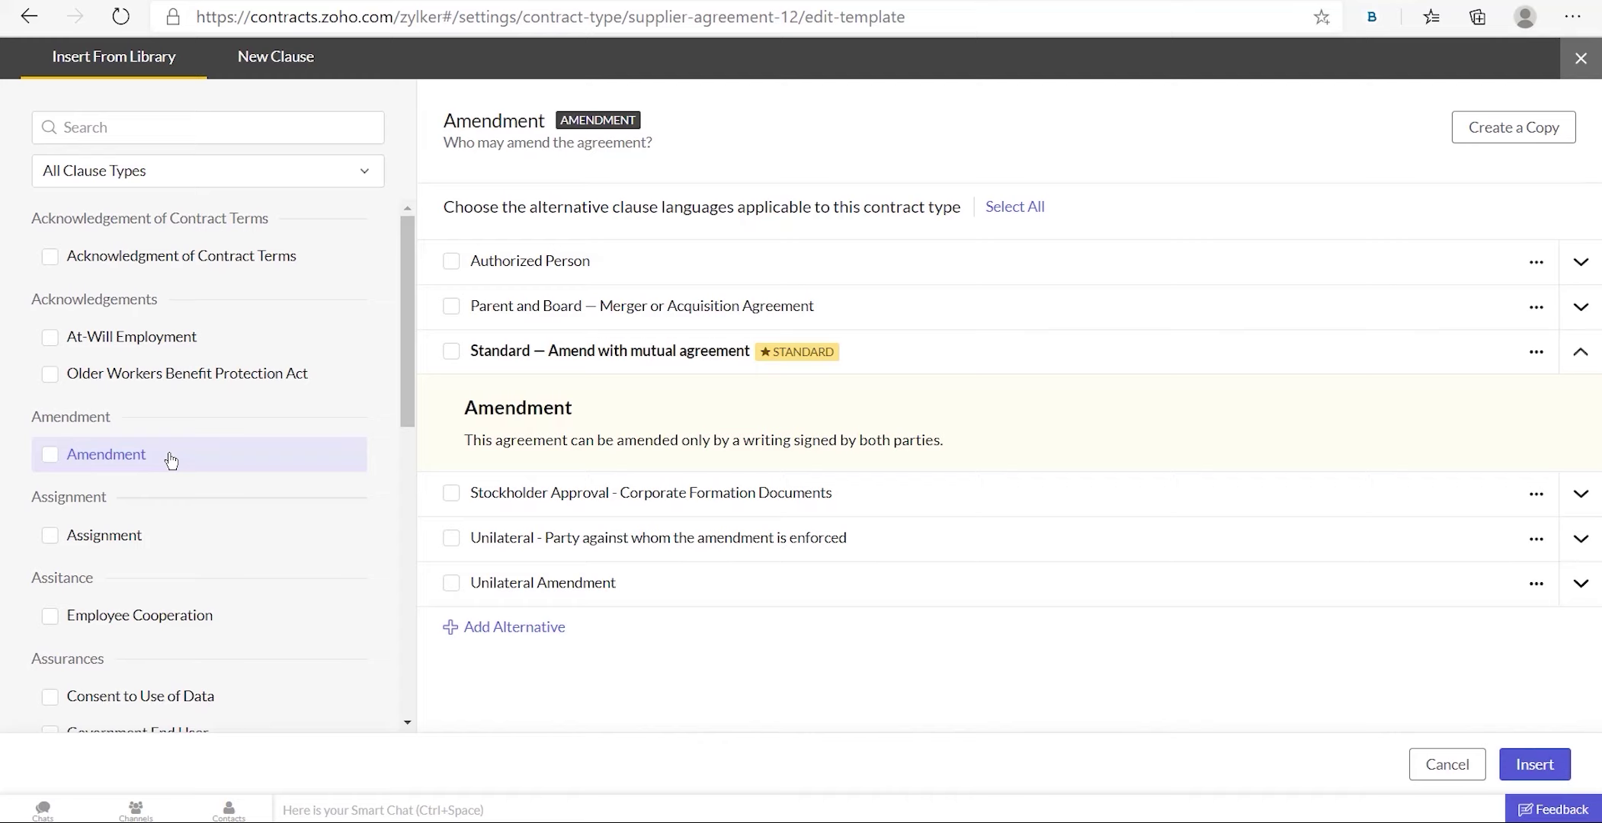
Search 'Intellec' to open Intellectual Property Ownership alternatives and expand Retain Existing IP.
click(295, 182)
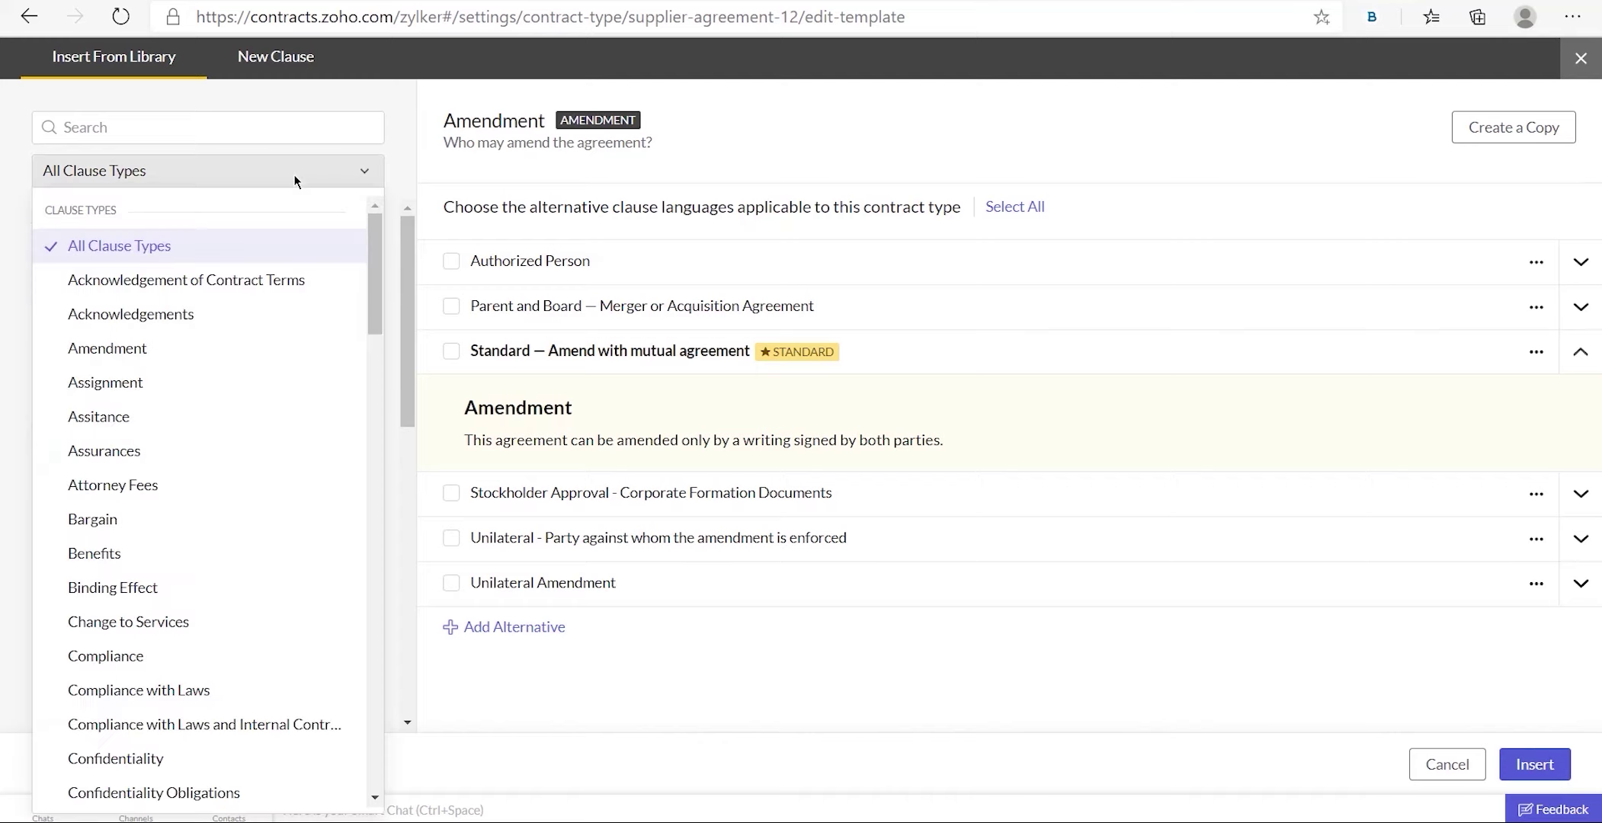
click(281, 131)
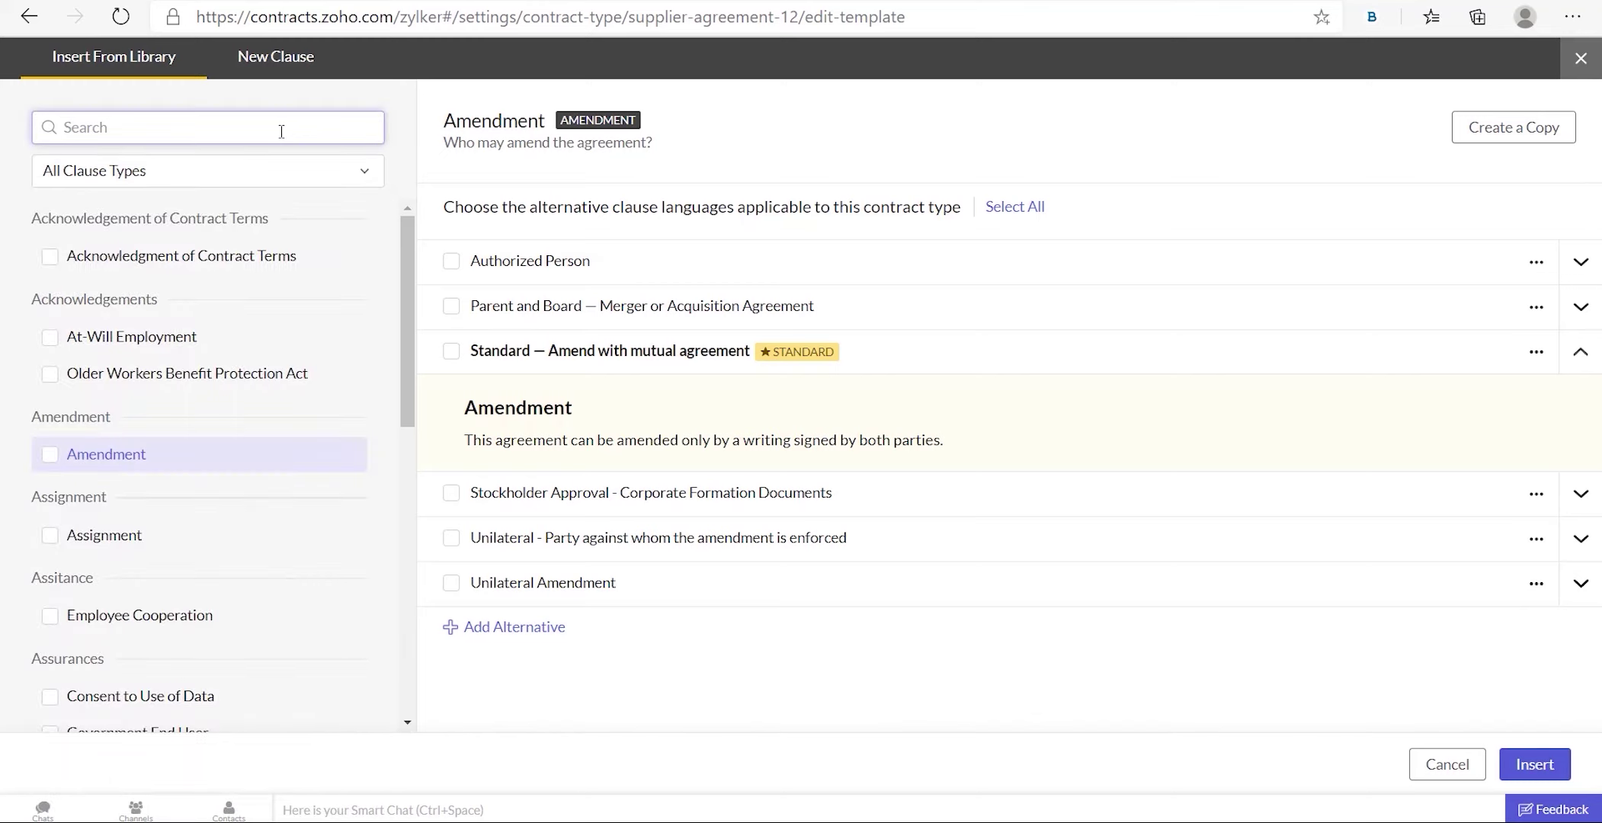
text(Intellec)
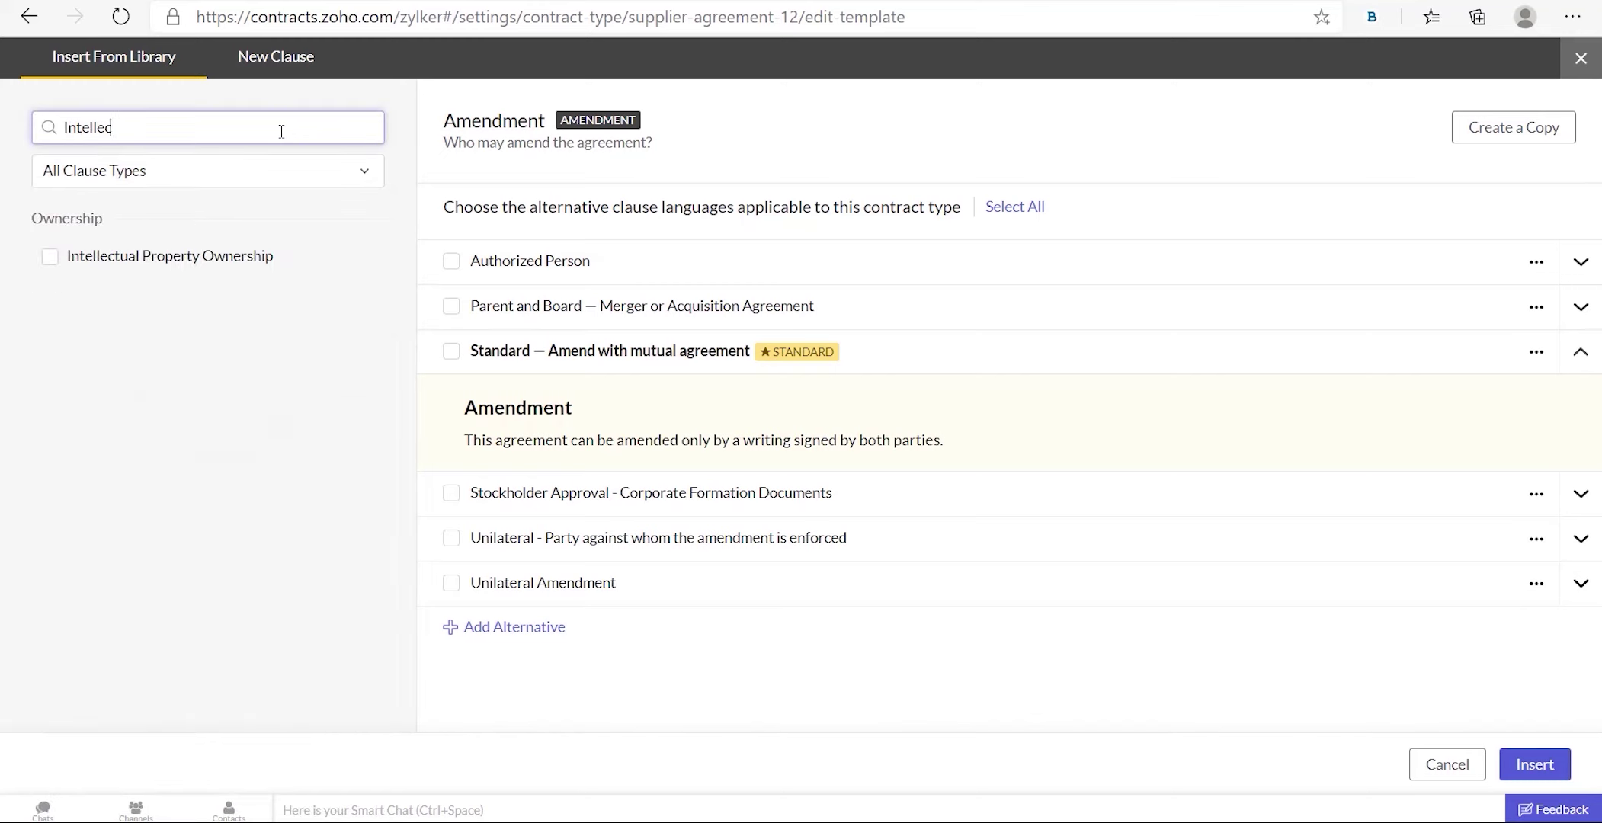
click(259, 248)
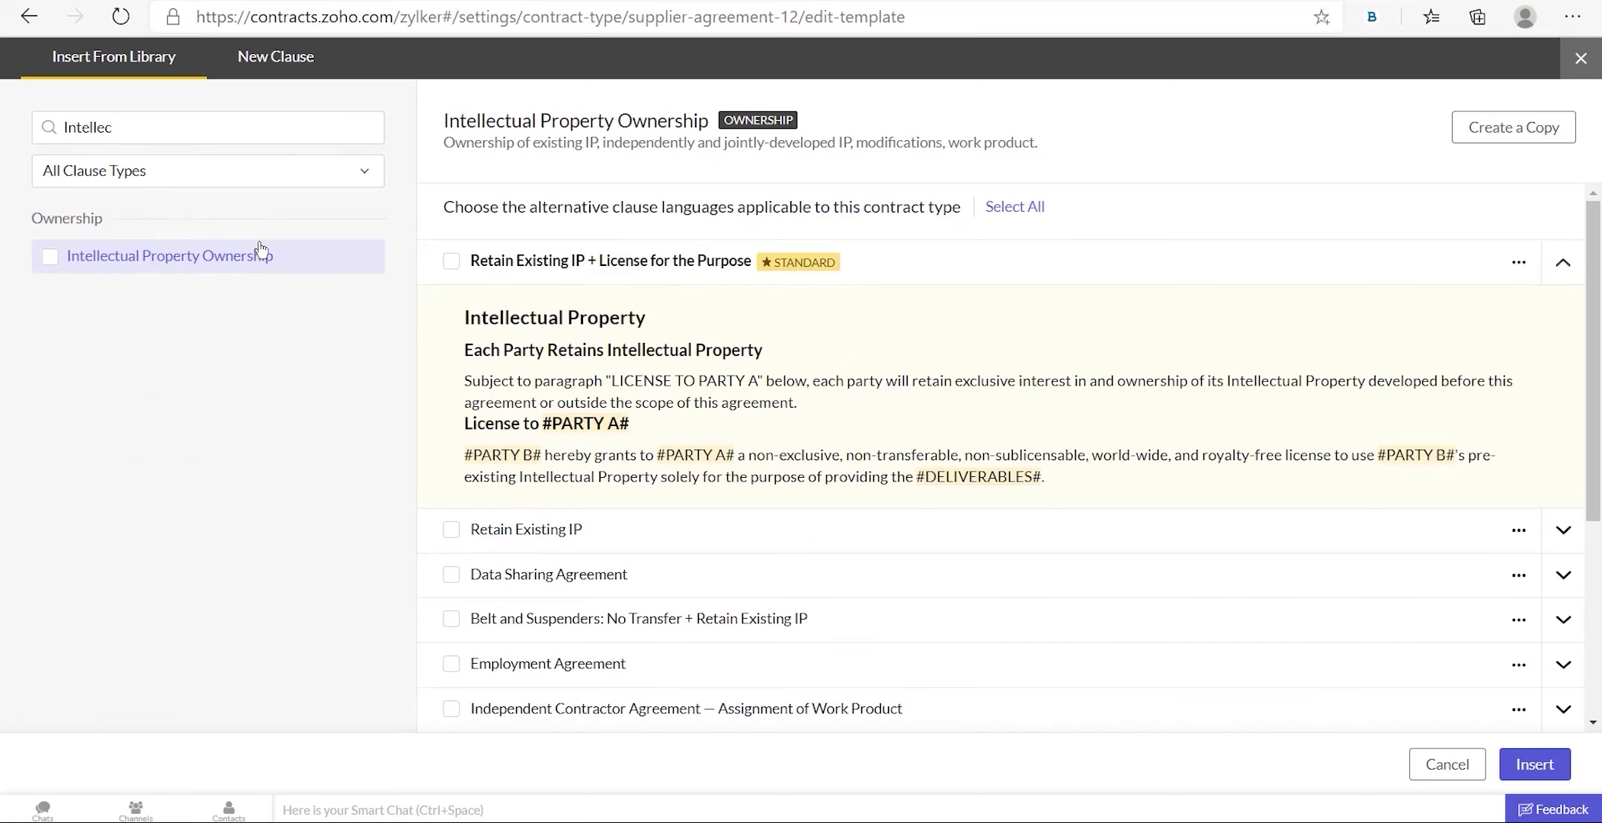
click(1566, 530)
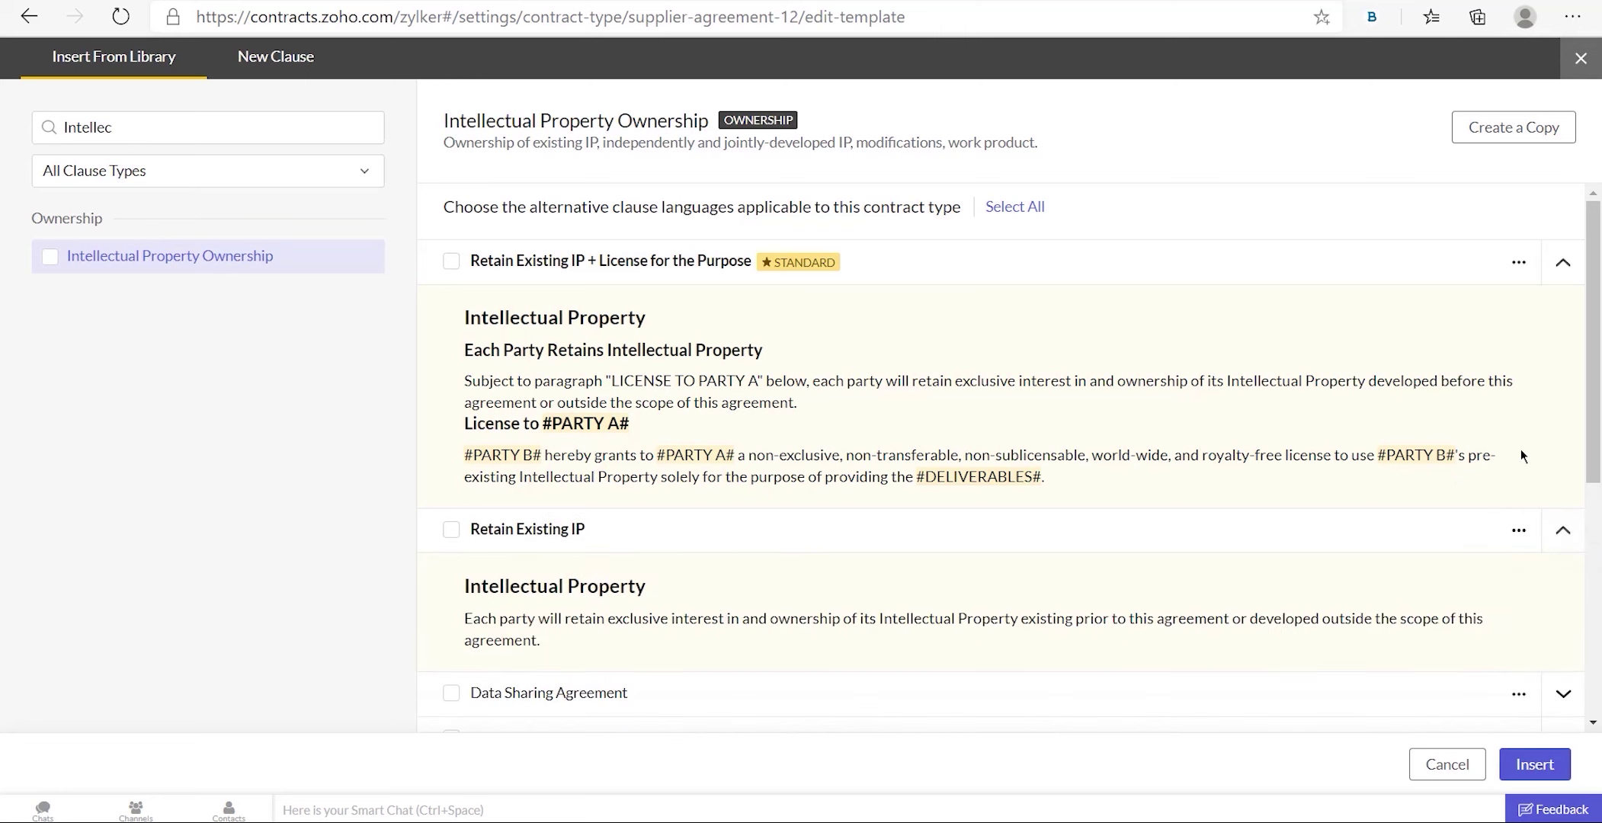
scroll(1521, 450, down, 1)
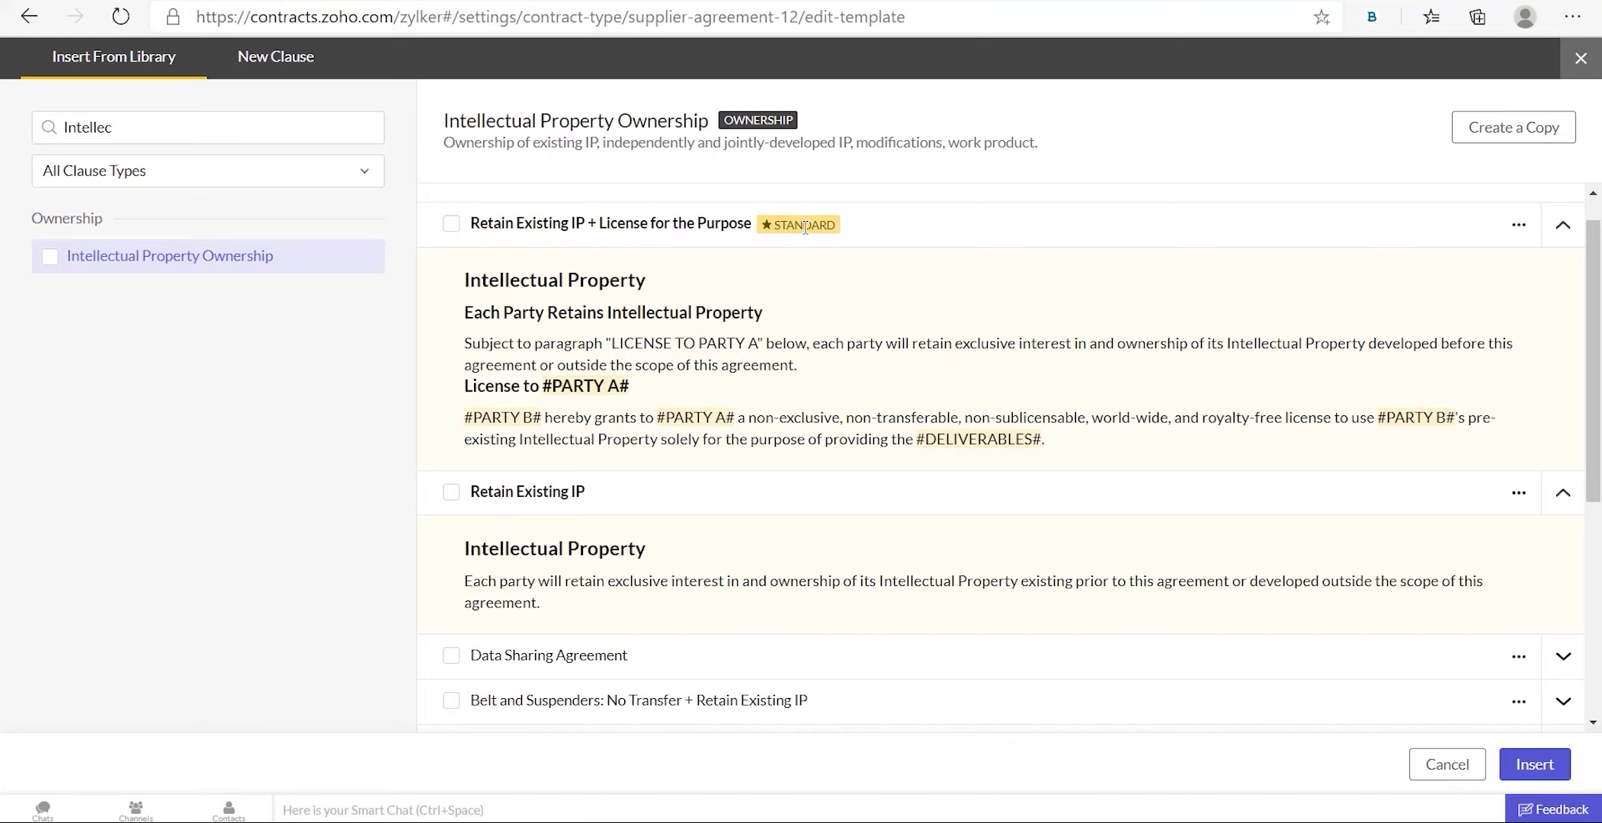
Set Retain Existing IP as the standard alternative and scroll the list.
click(1521, 493)
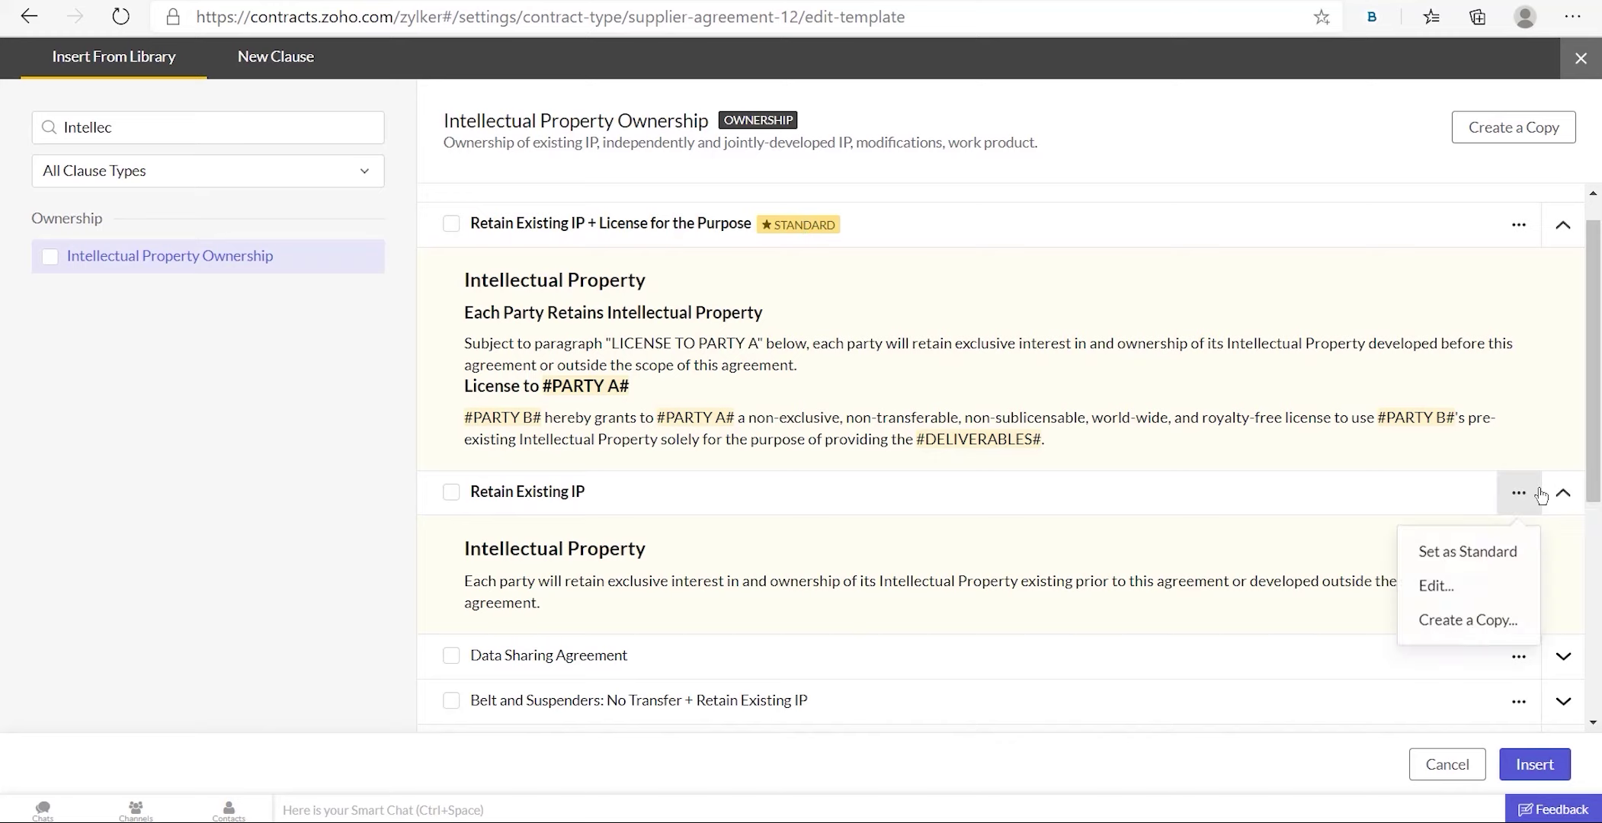
click(1454, 557)
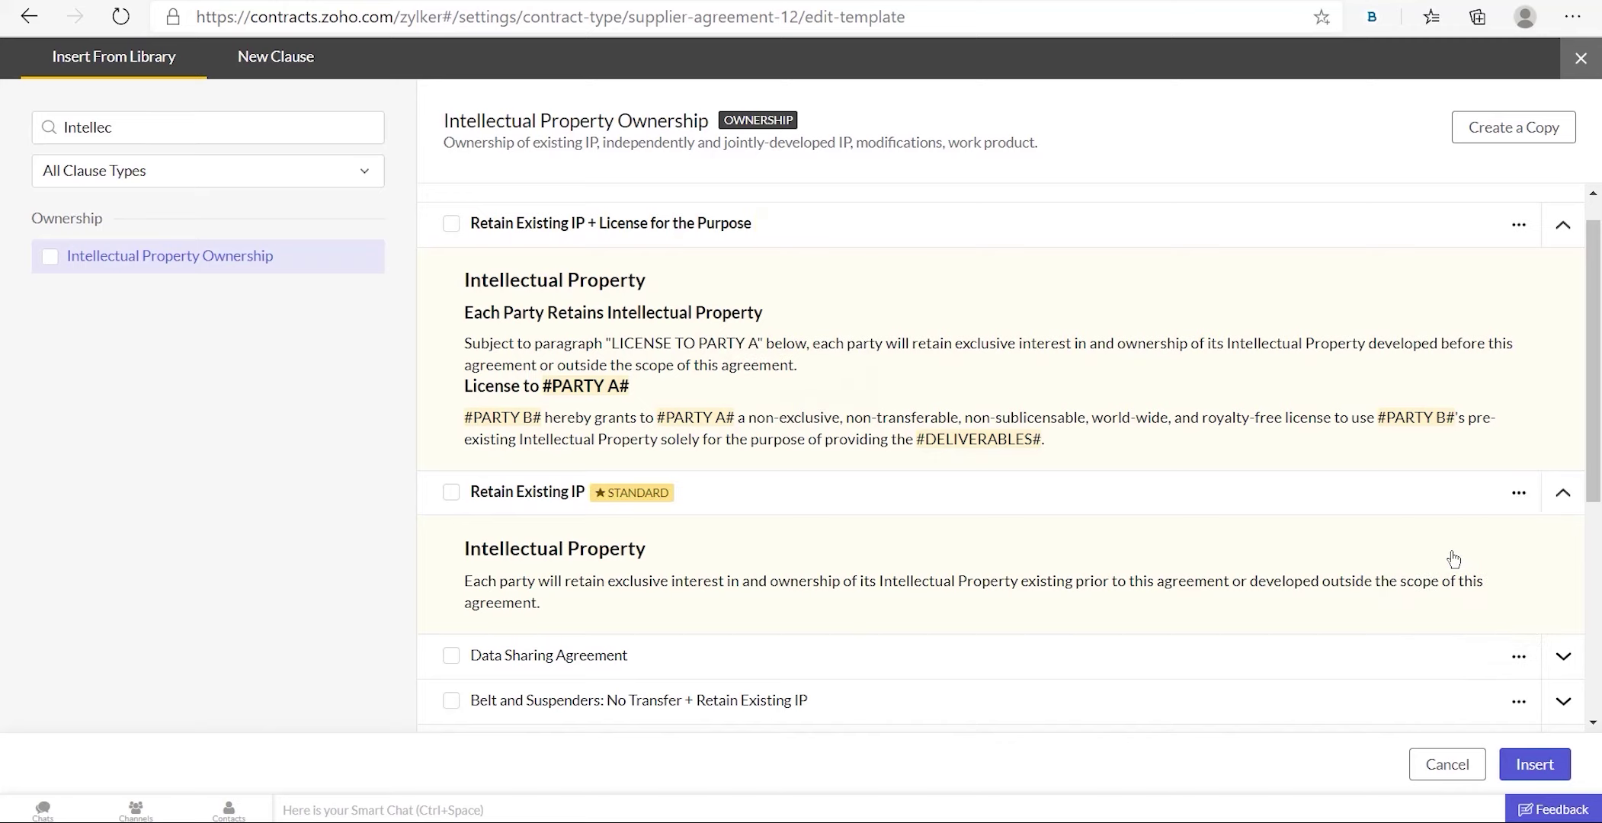
scroll(1278, 496, down, 4)
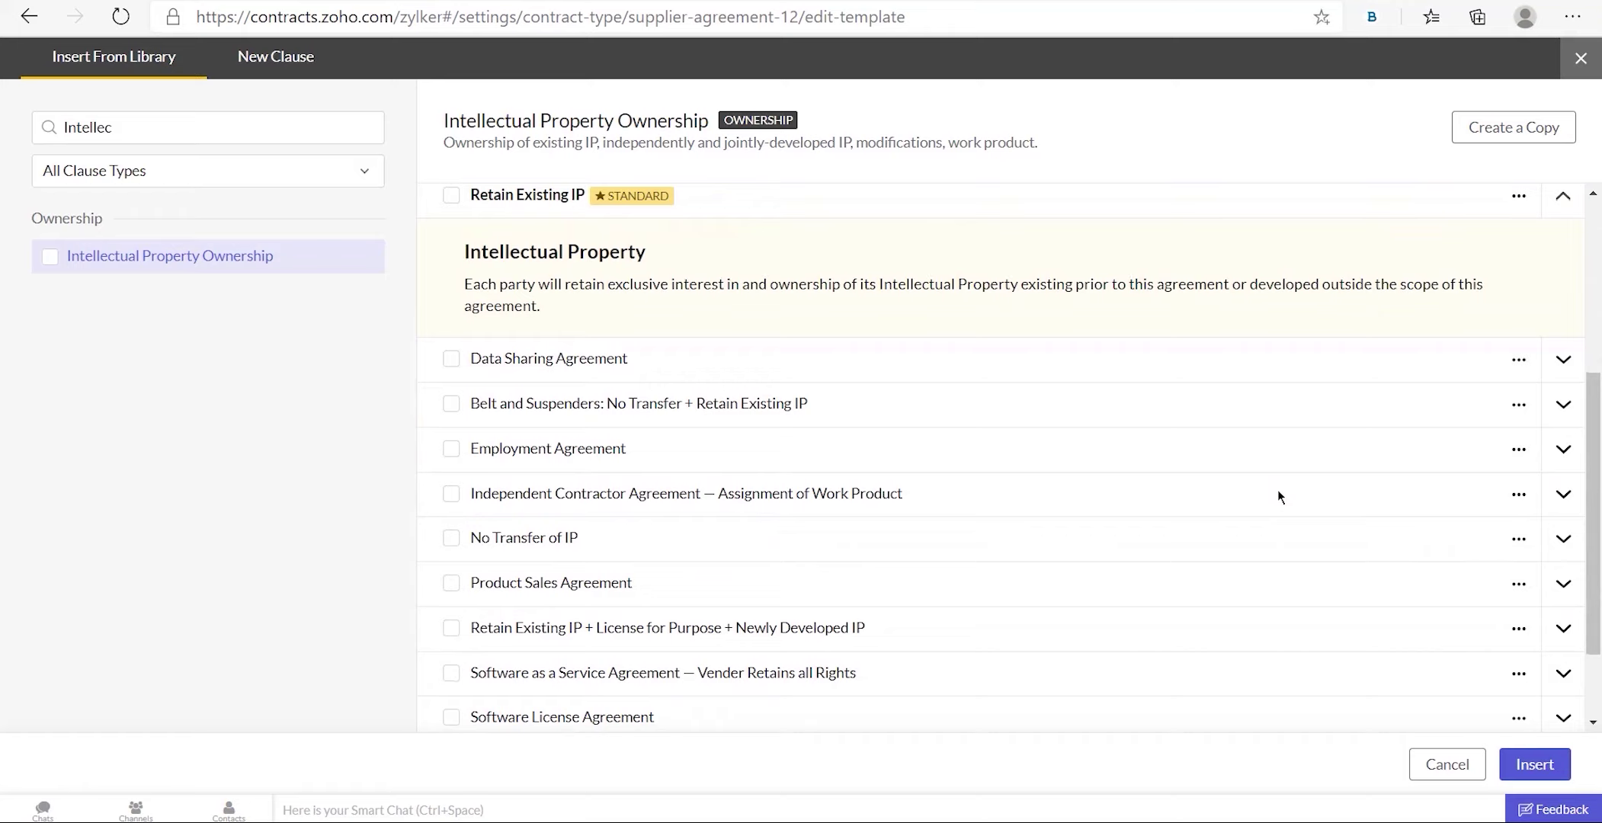
scroll(1278, 495, down, 2)
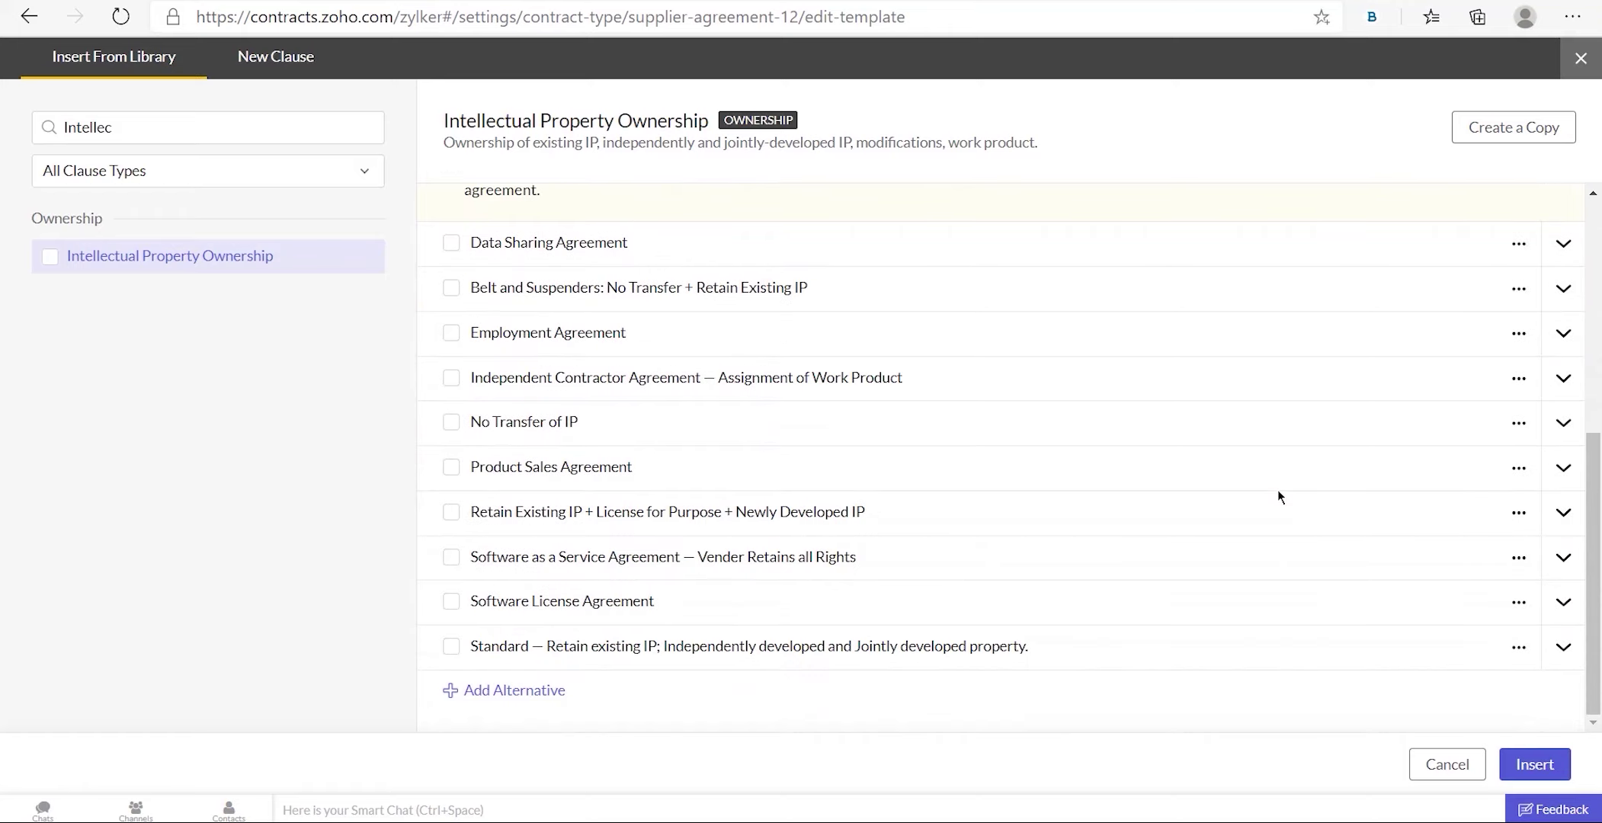
Insert the Intellectual Property Ownership clause using its Retain Existing IP alternative.
click(555, 694)
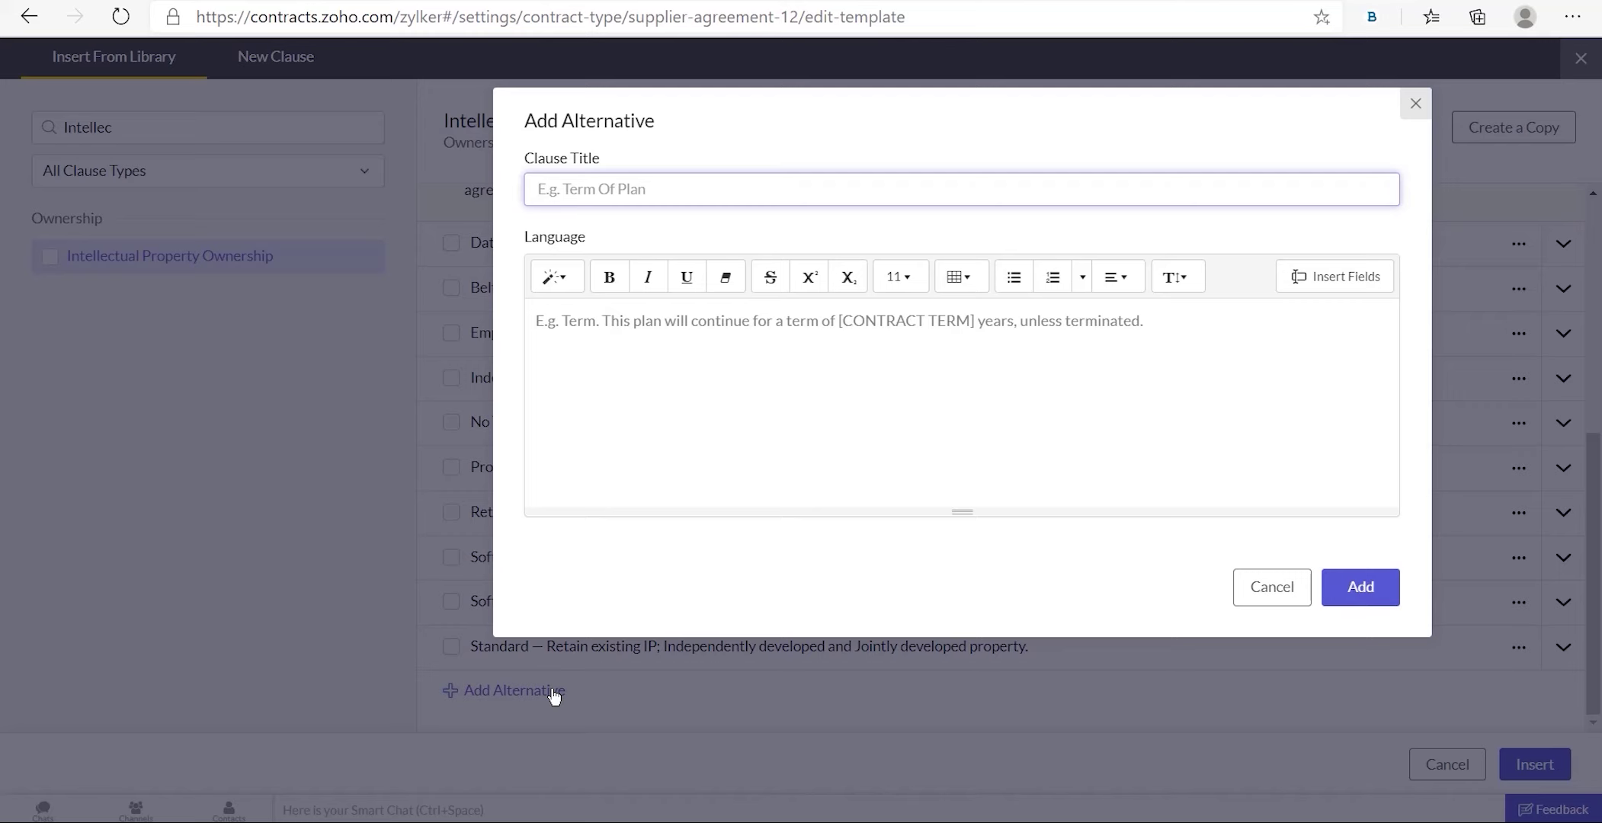
click(1274, 592)
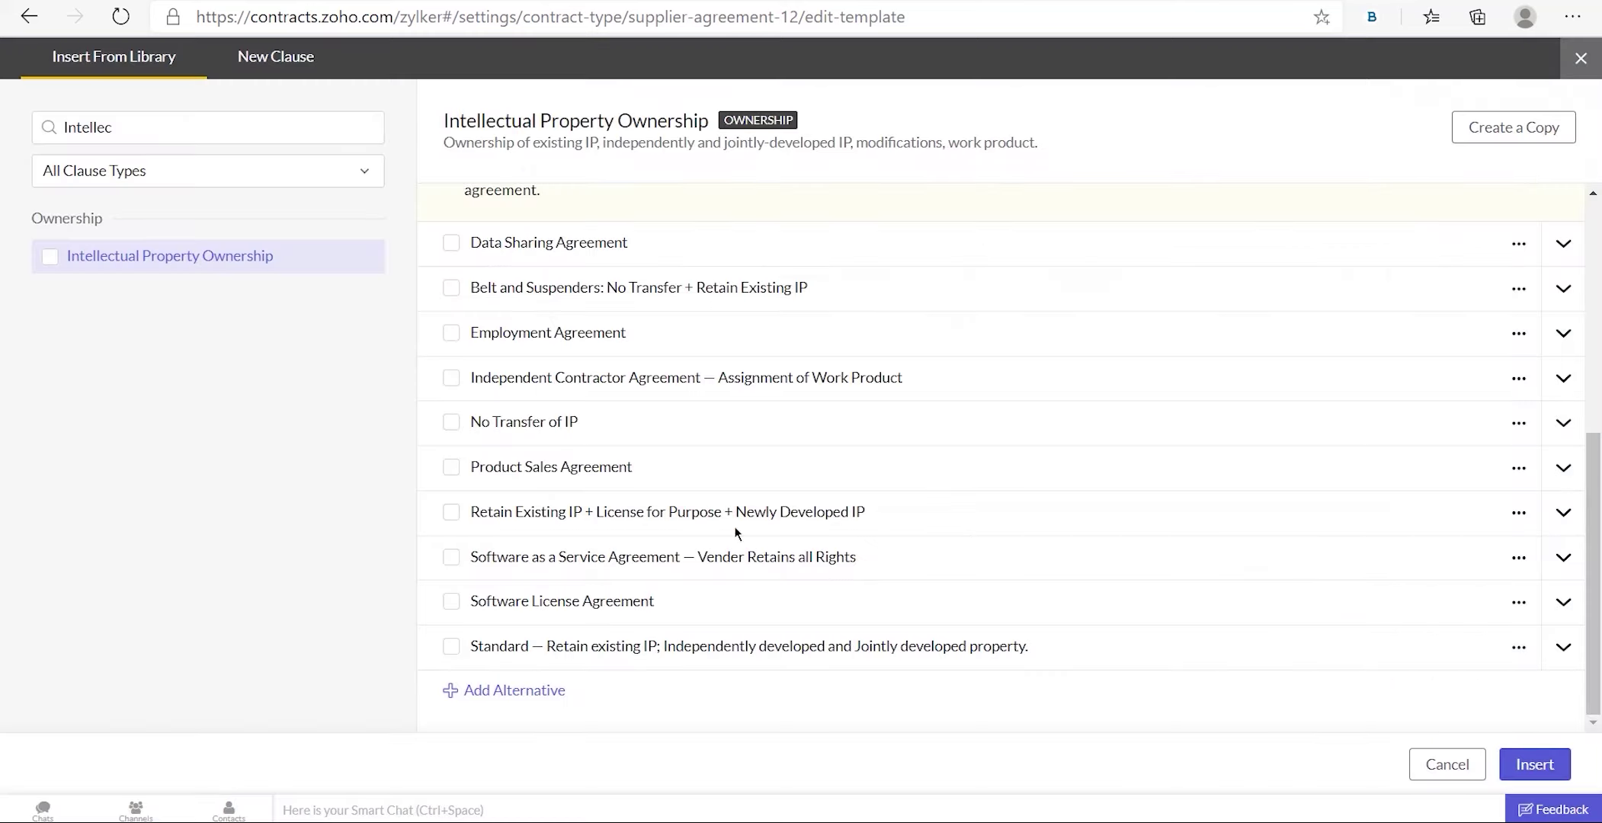
click(452, 515)
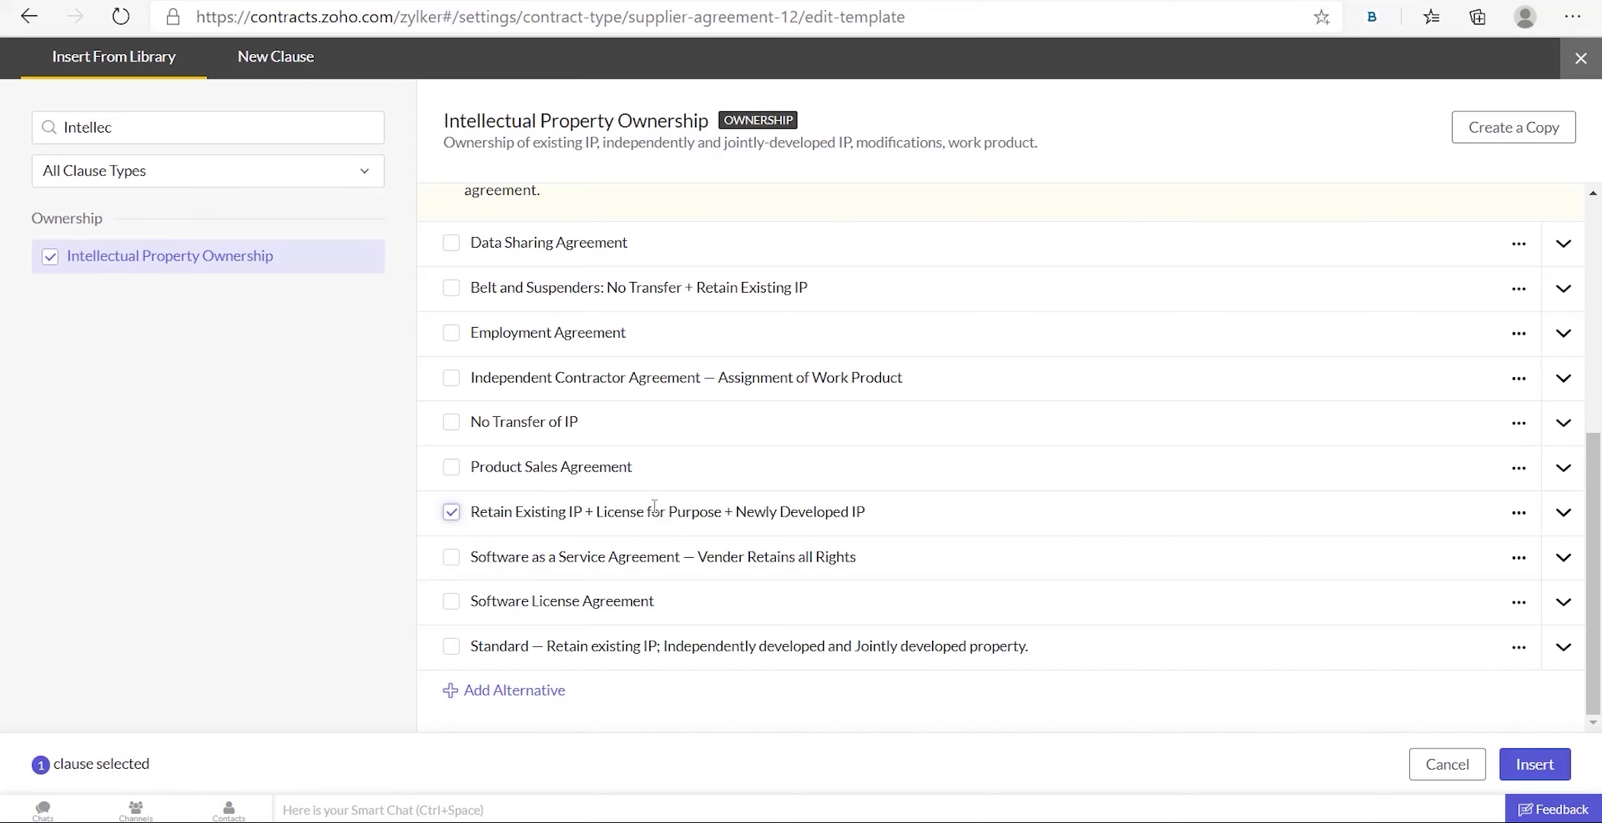
scroll(654, 507, up, 2)
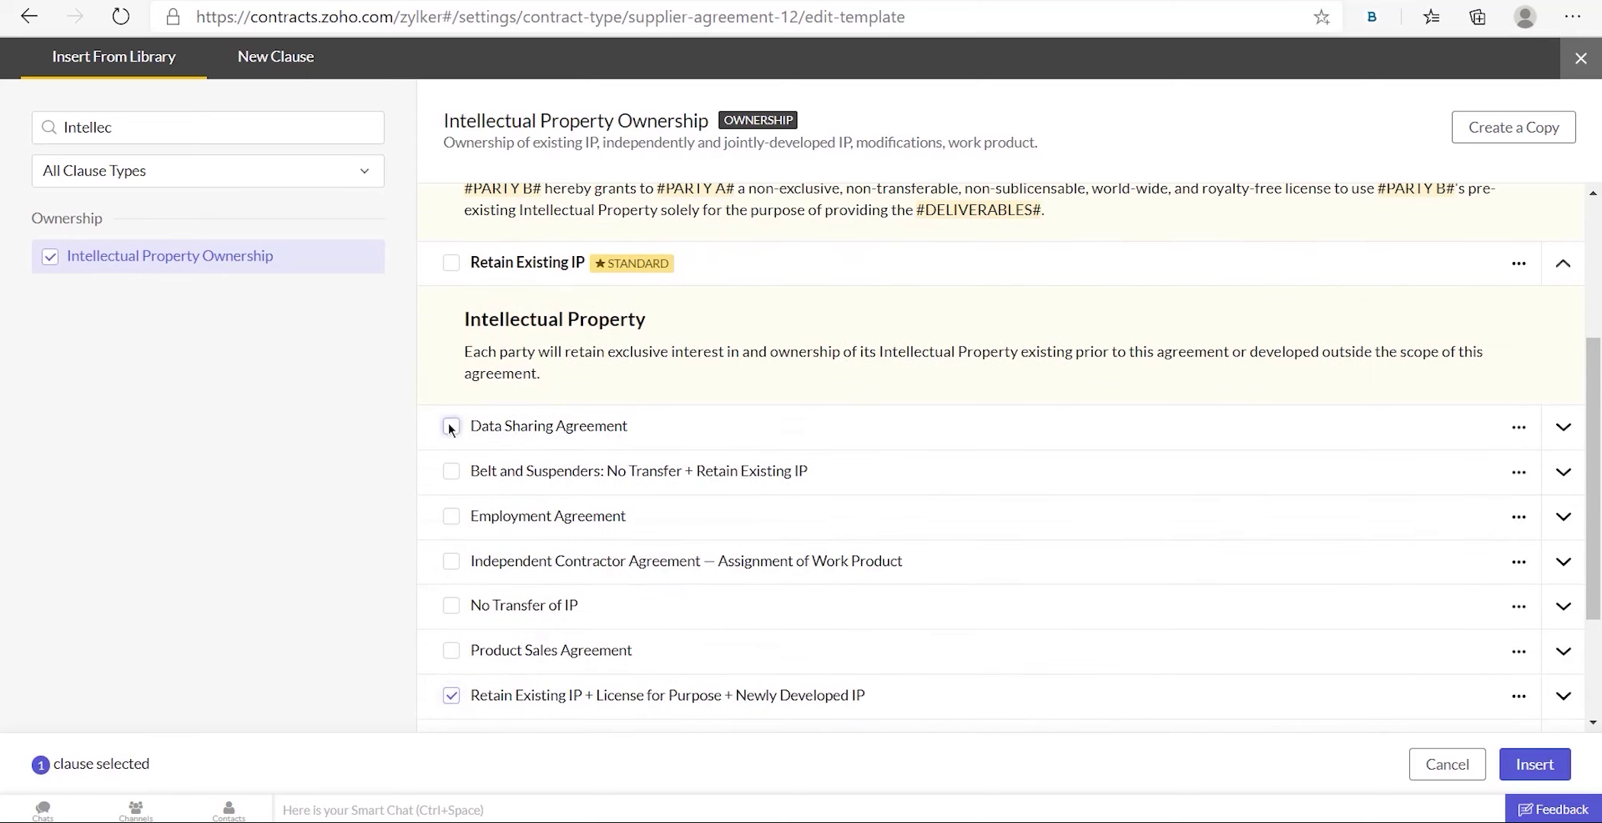
scroll(449, 423, up, 2)
click(449, 373)
scroll(503, 392, up, 2)
scroll(528, 401, down, 1)
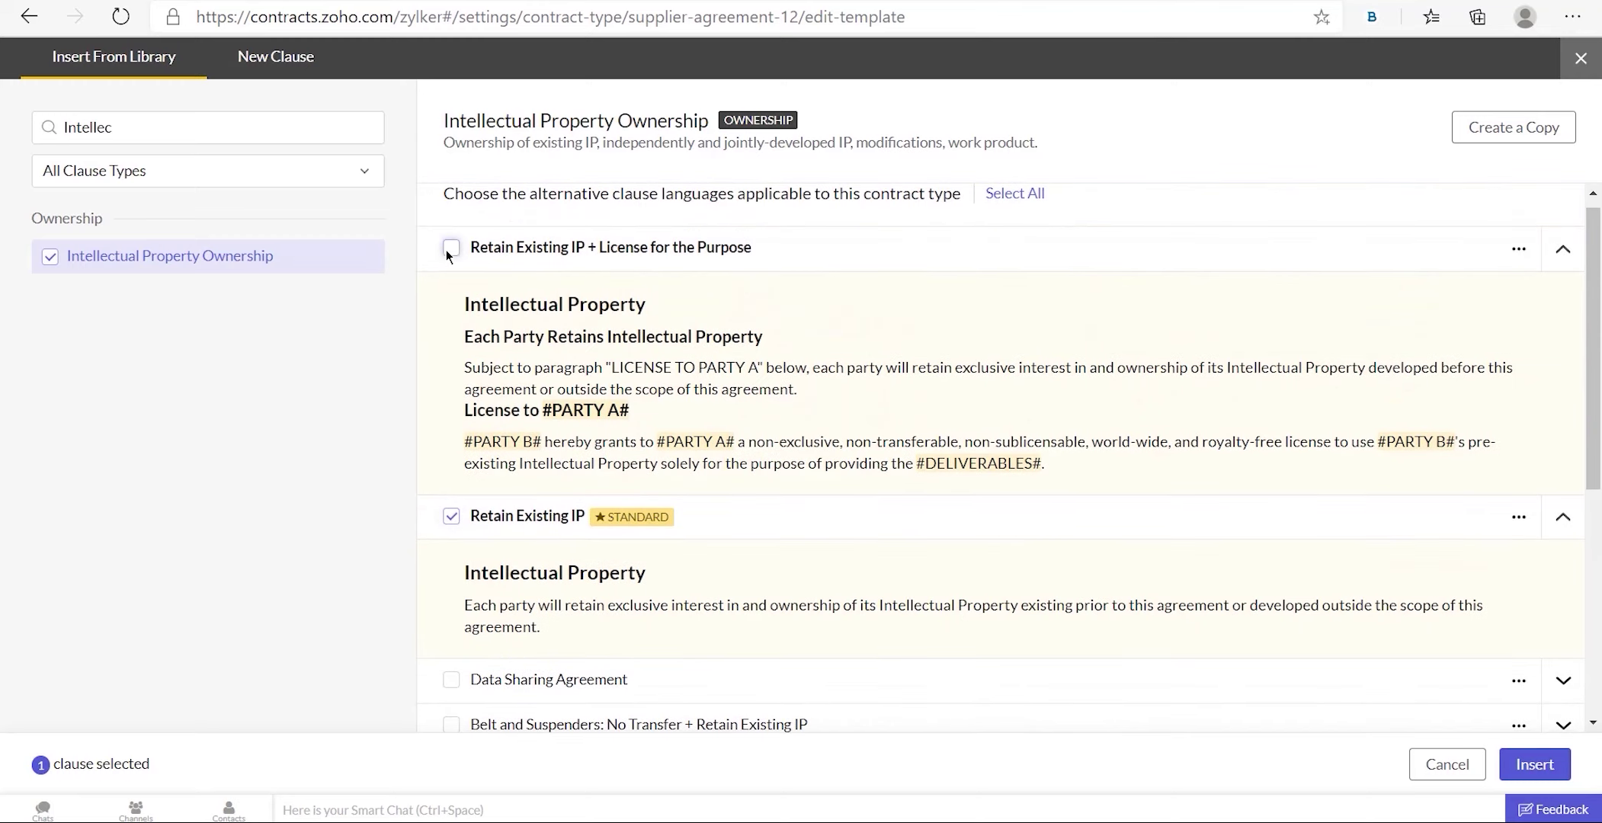
click(1535, 765)
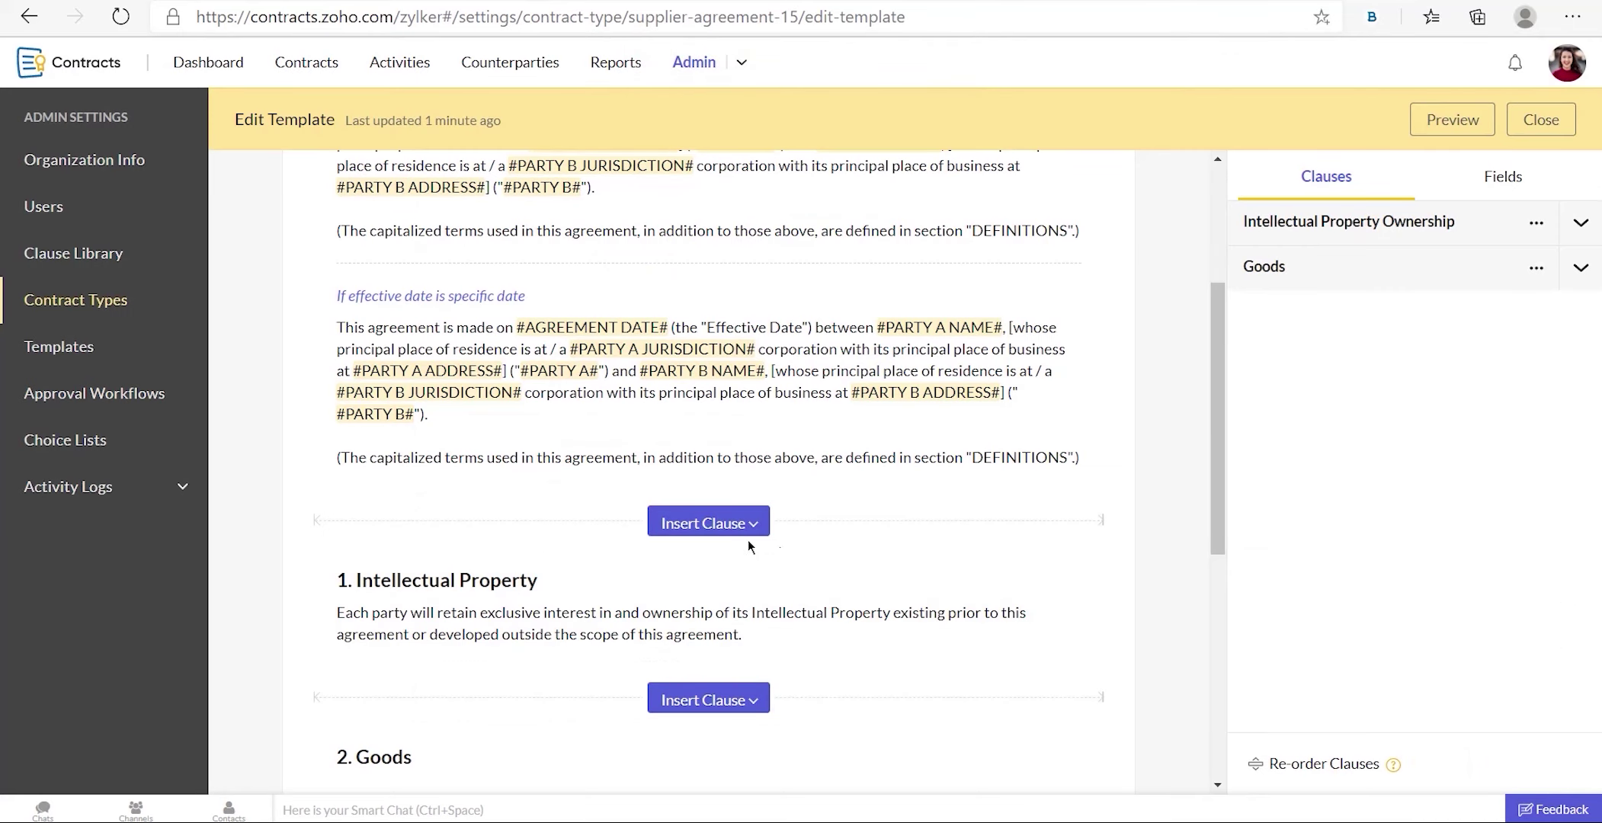
Select the Amendment and Indemnification clauses from the clause library.
click(726, 528)
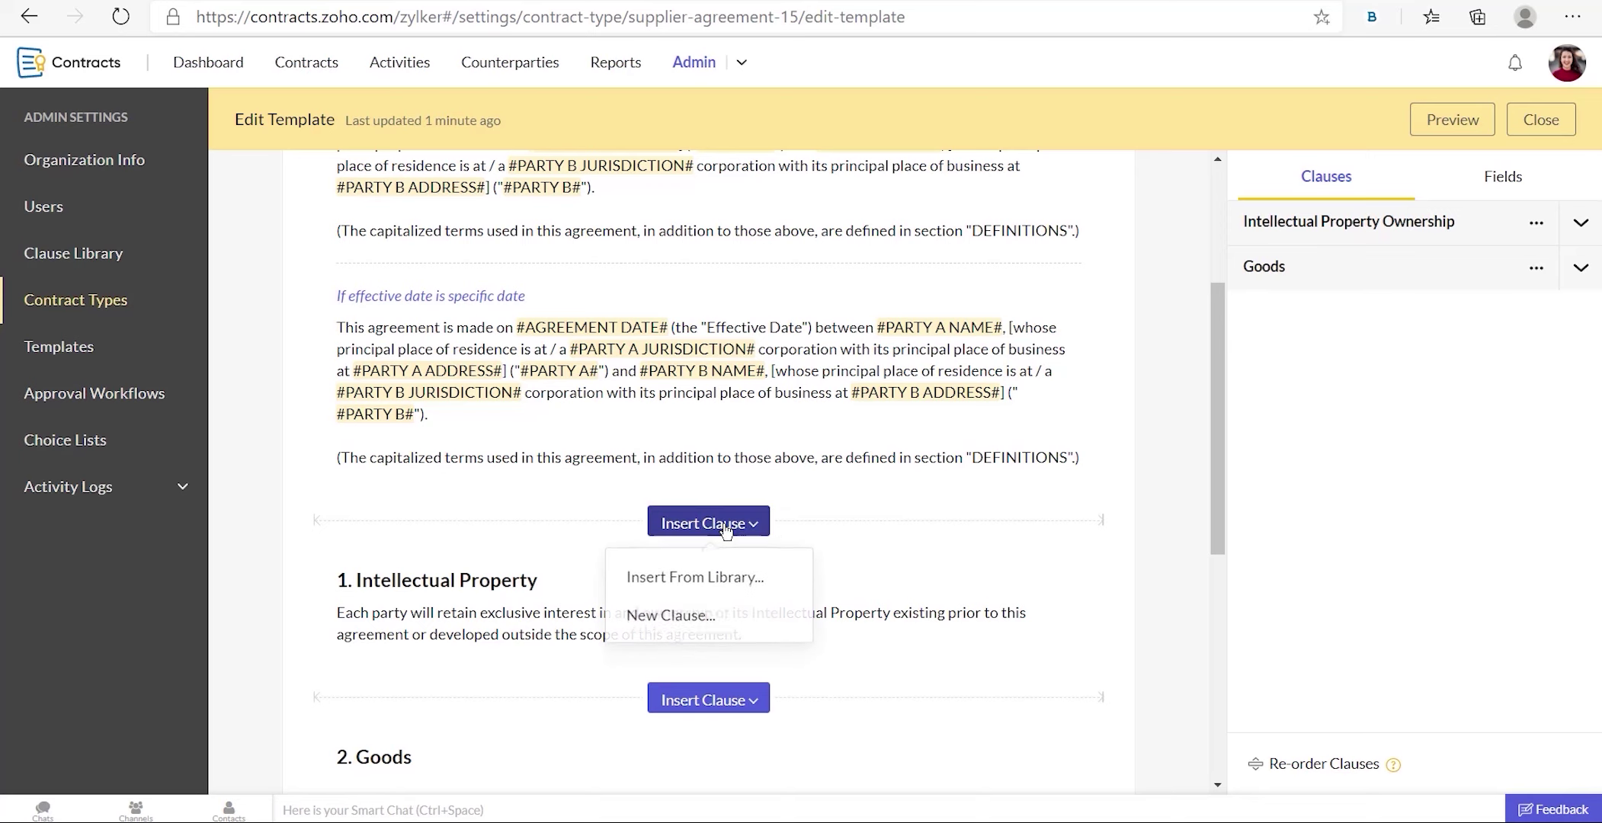
click(705, 578)
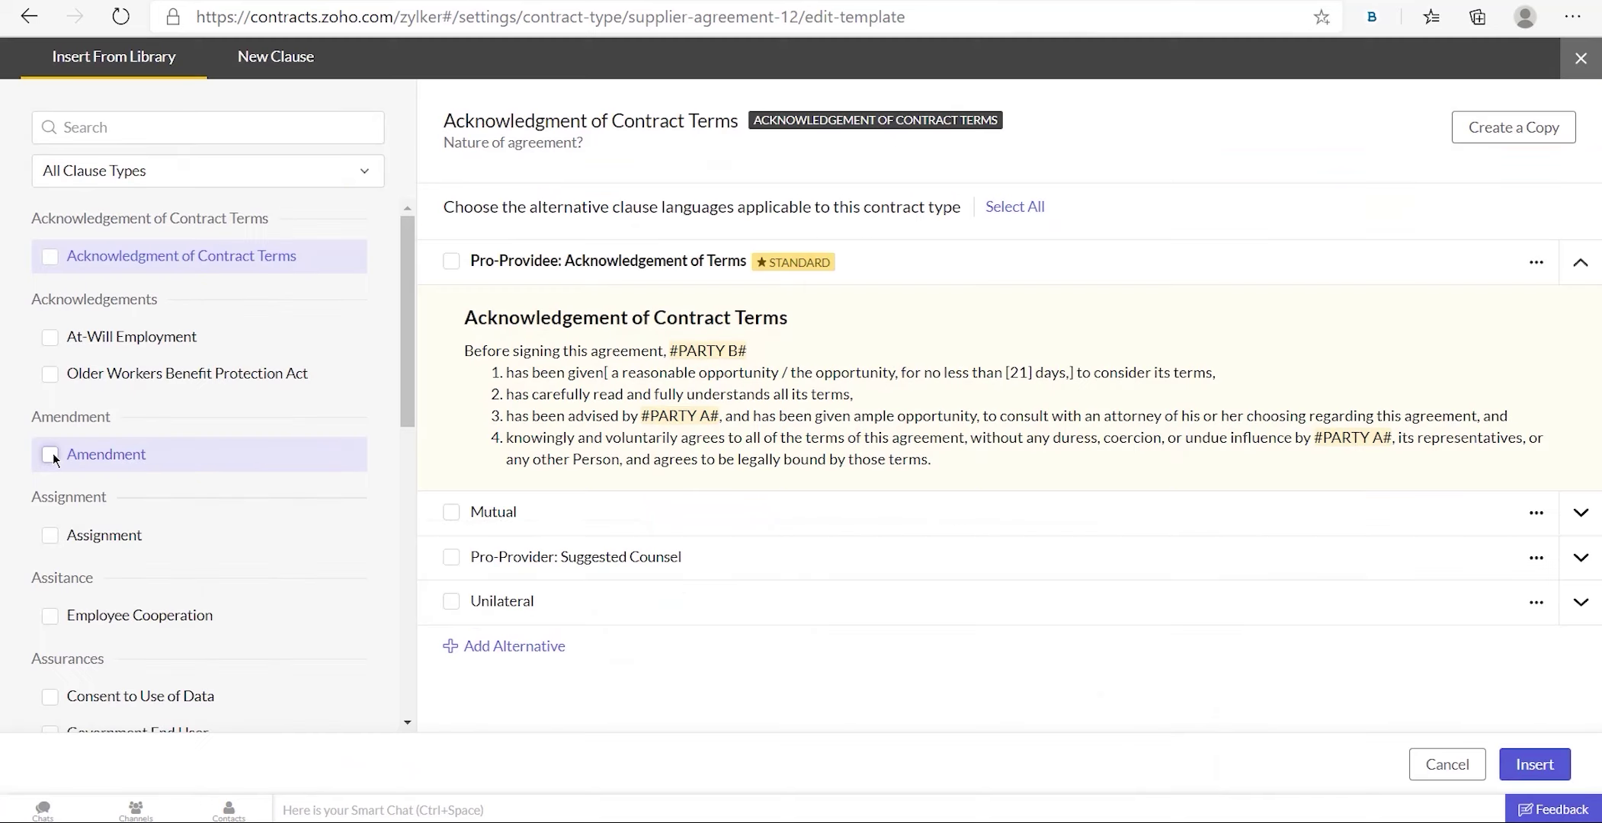
click(50, 455)
click(183, 129)
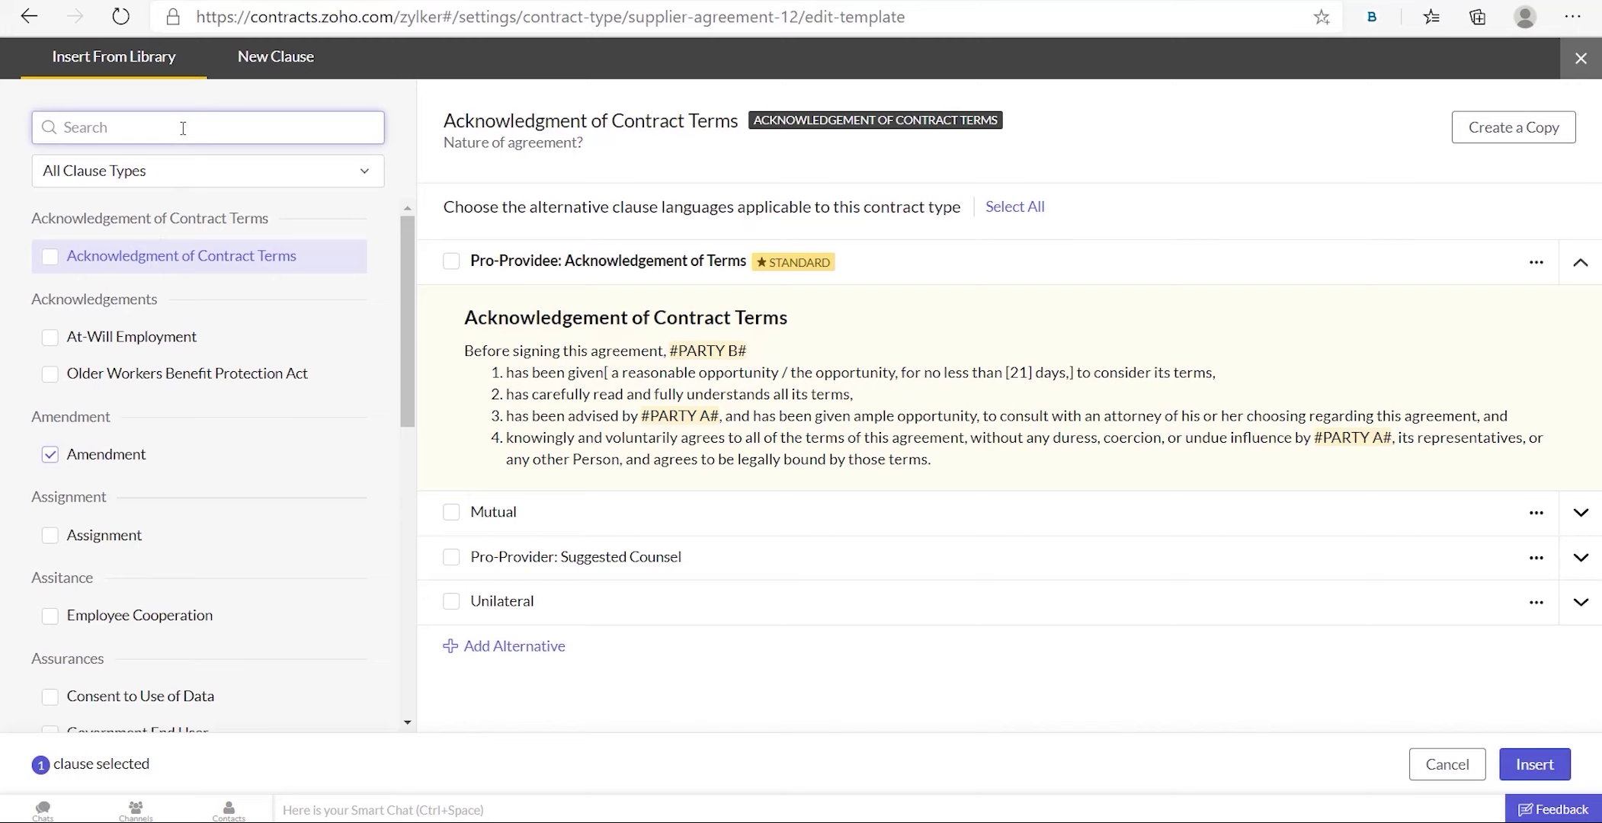
text(indemn)
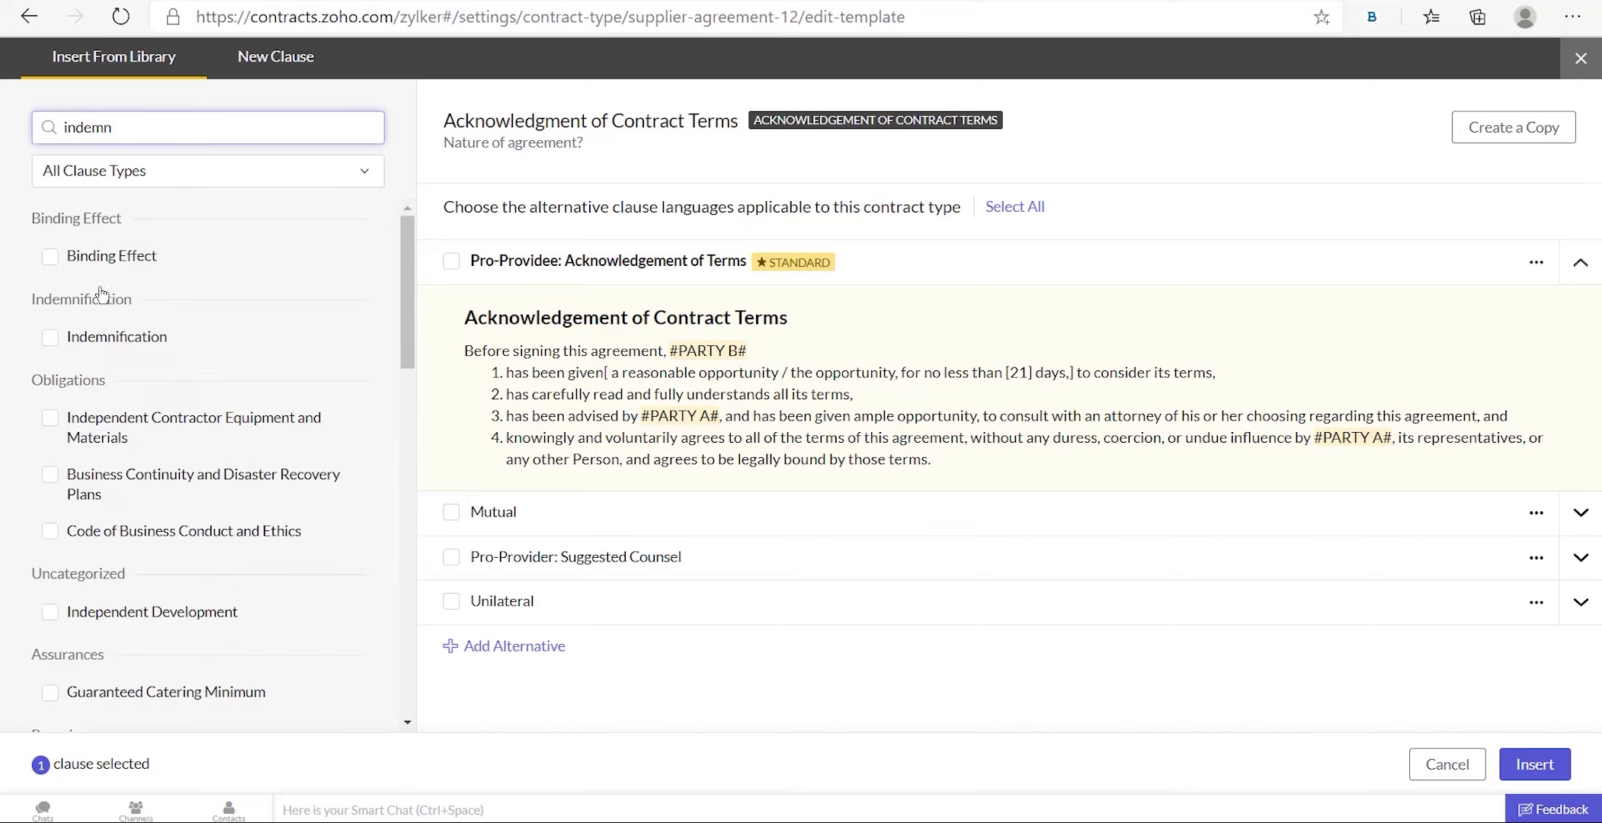
click(49, 338)
Search for and select Force Majeure, then insert all three clauses.
click(156, 132)
key(BackSpace)
key(BackSpace)
key(BackSpace)
key(BackSpace)
key(BackSpace)
key(BackSpace)
text(force mae)
click(70, 243)
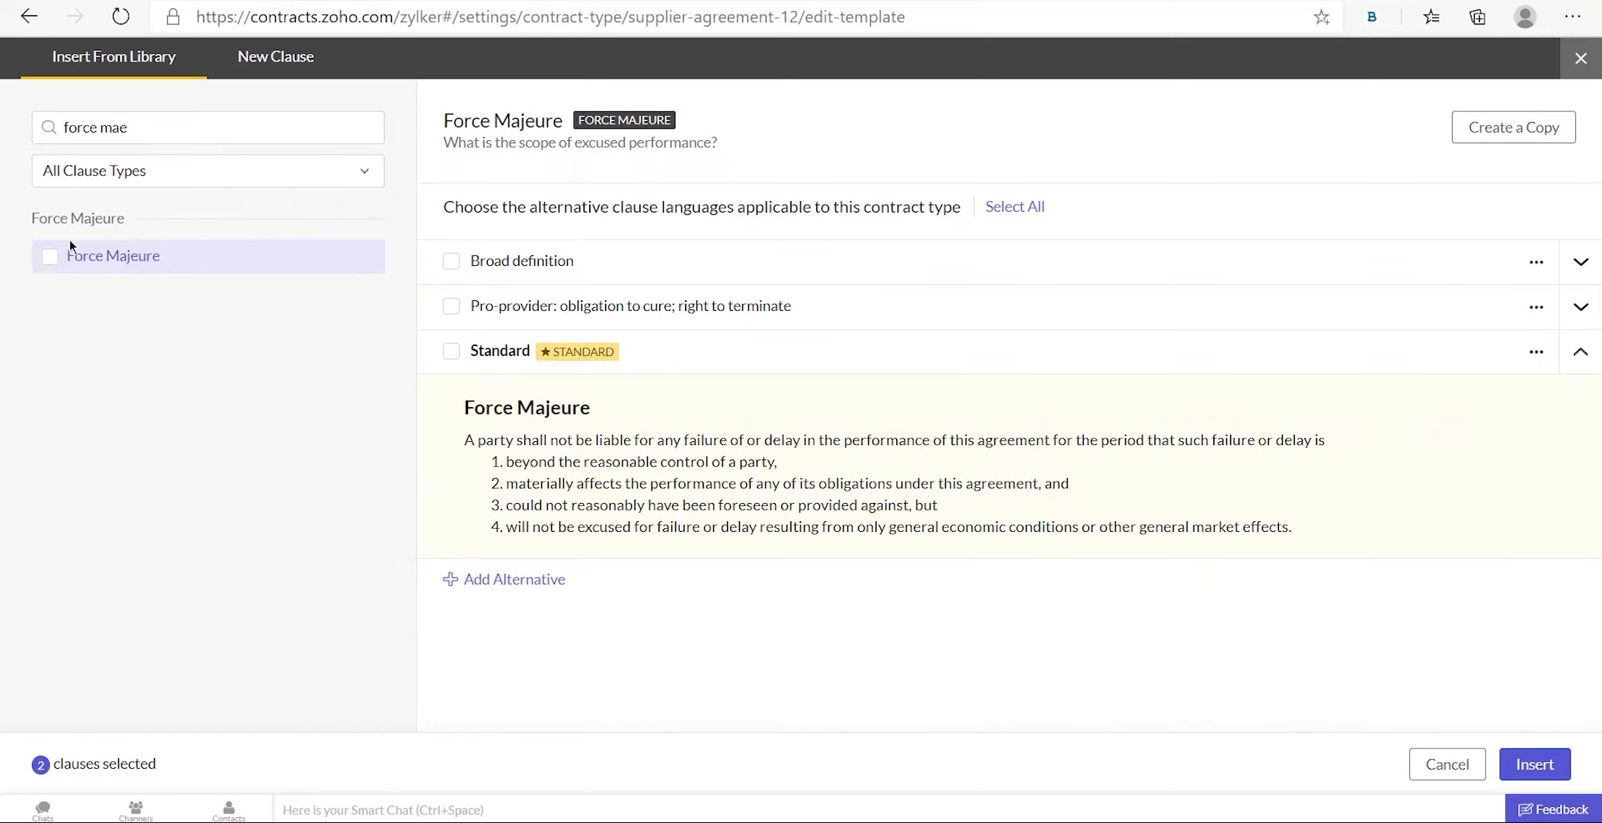
click(50, 257)
click(1535, 765)
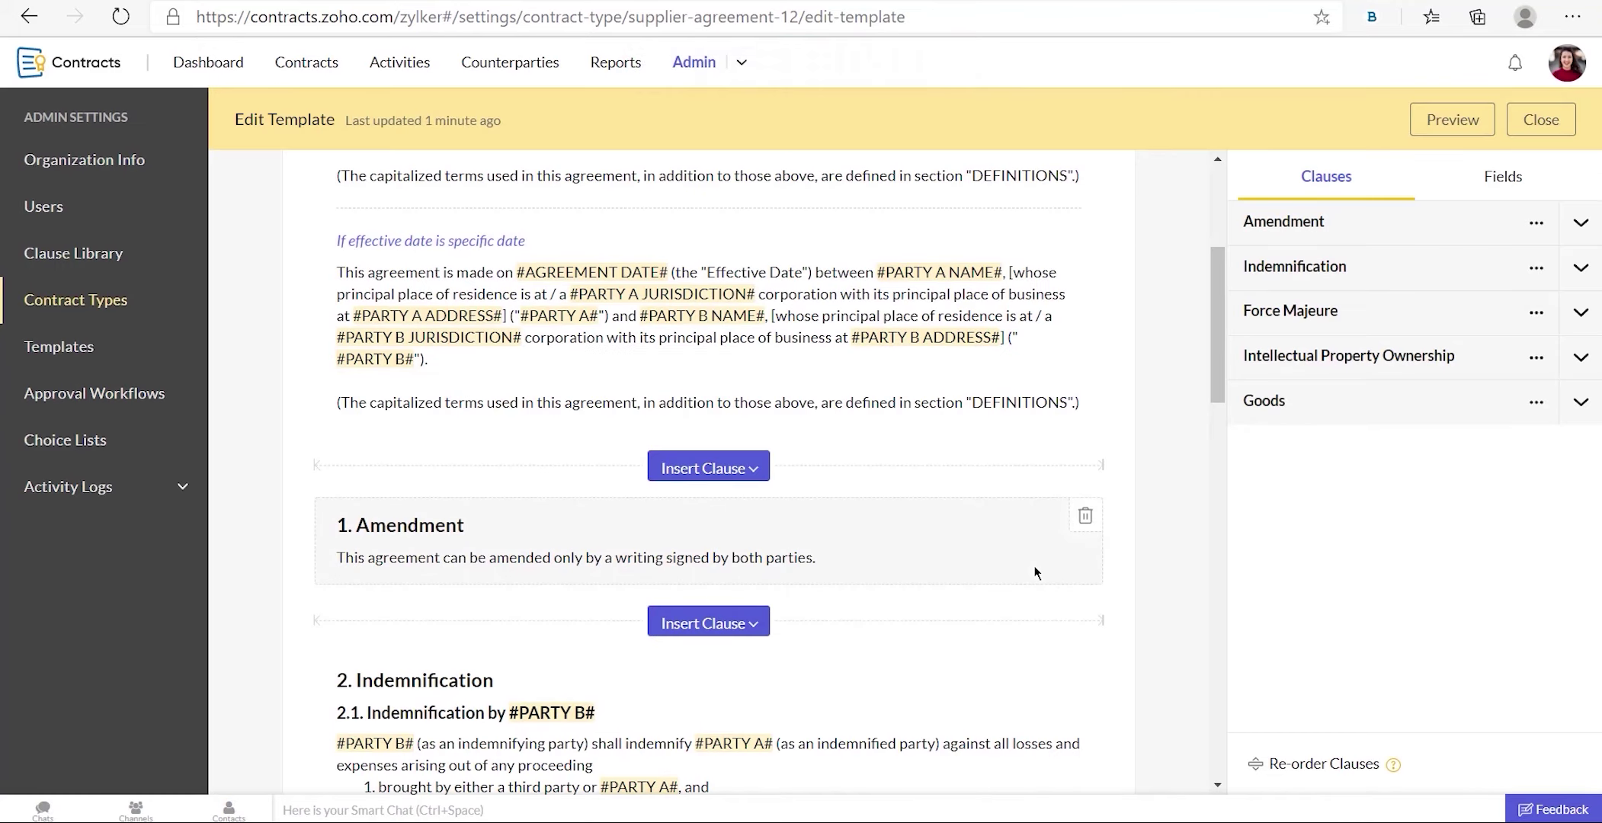
scroll(1034, 571, down, 5)
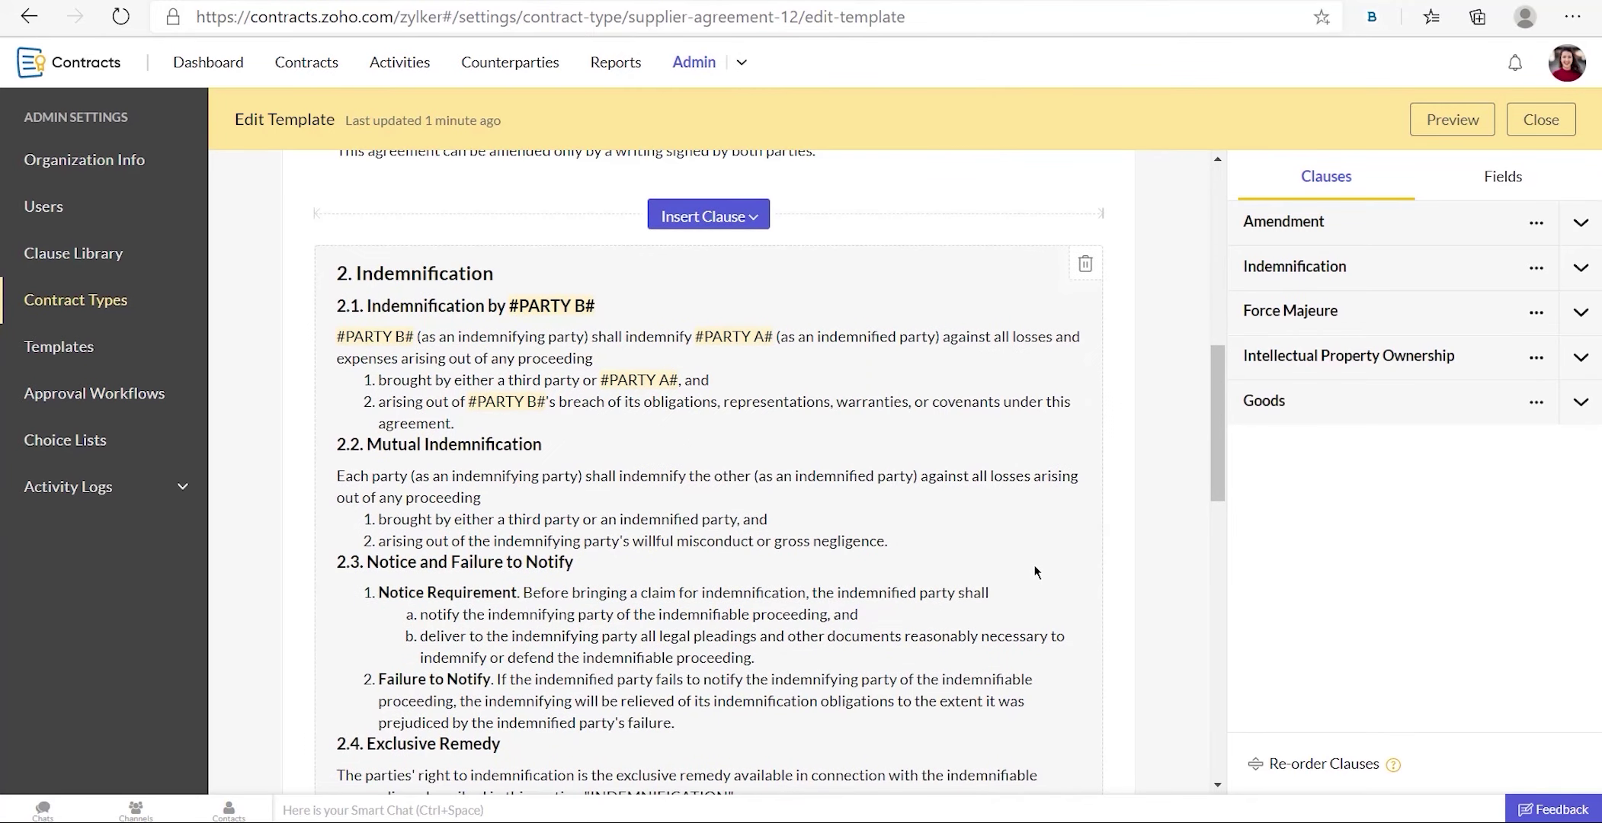
scroll(1035, 572, up, 4)
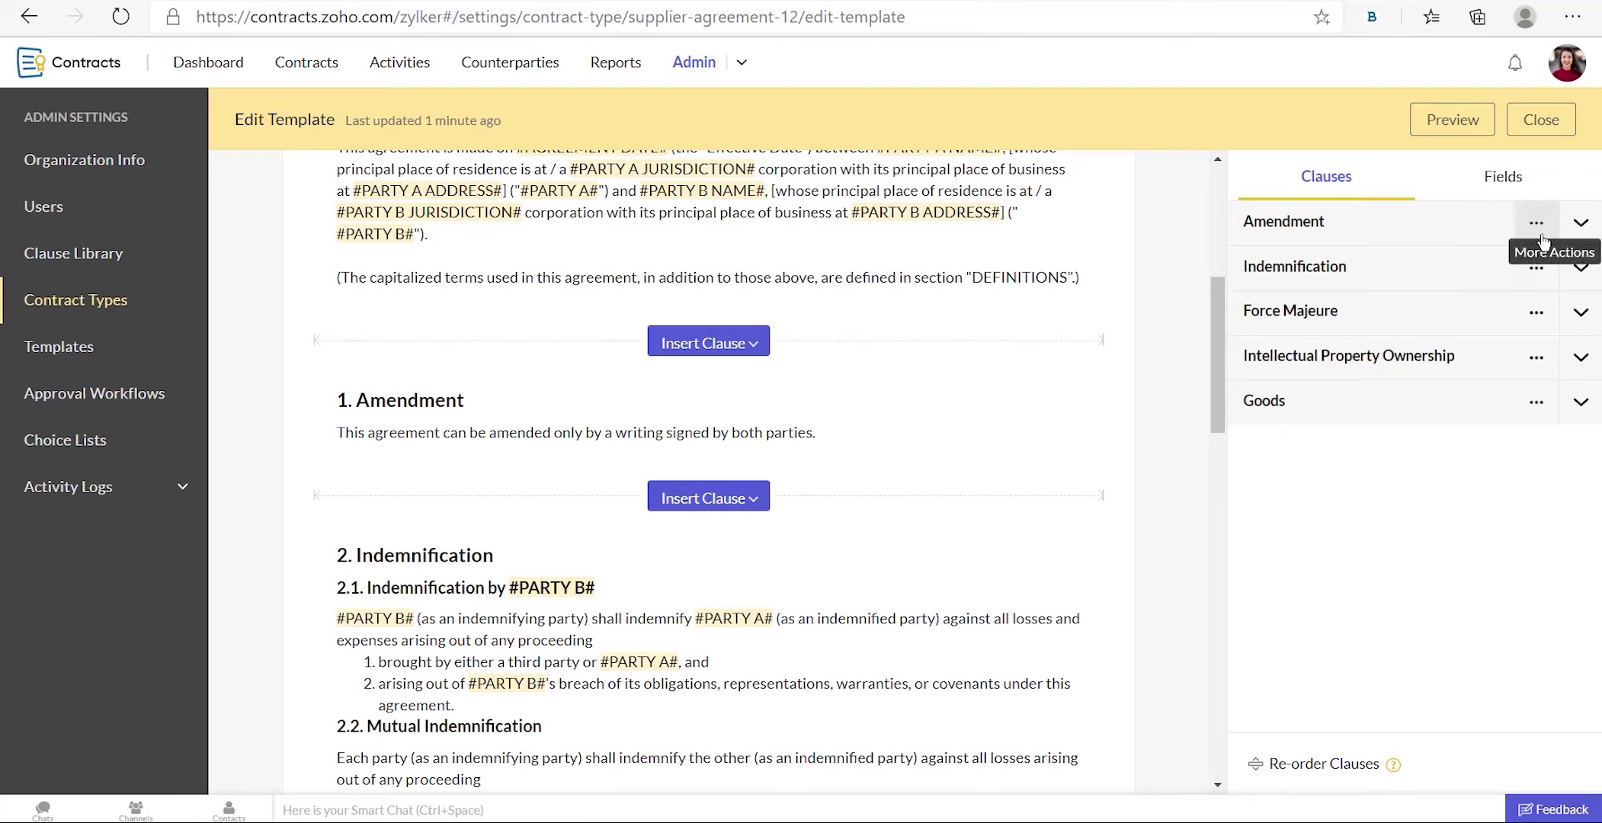
click(1539, 269)
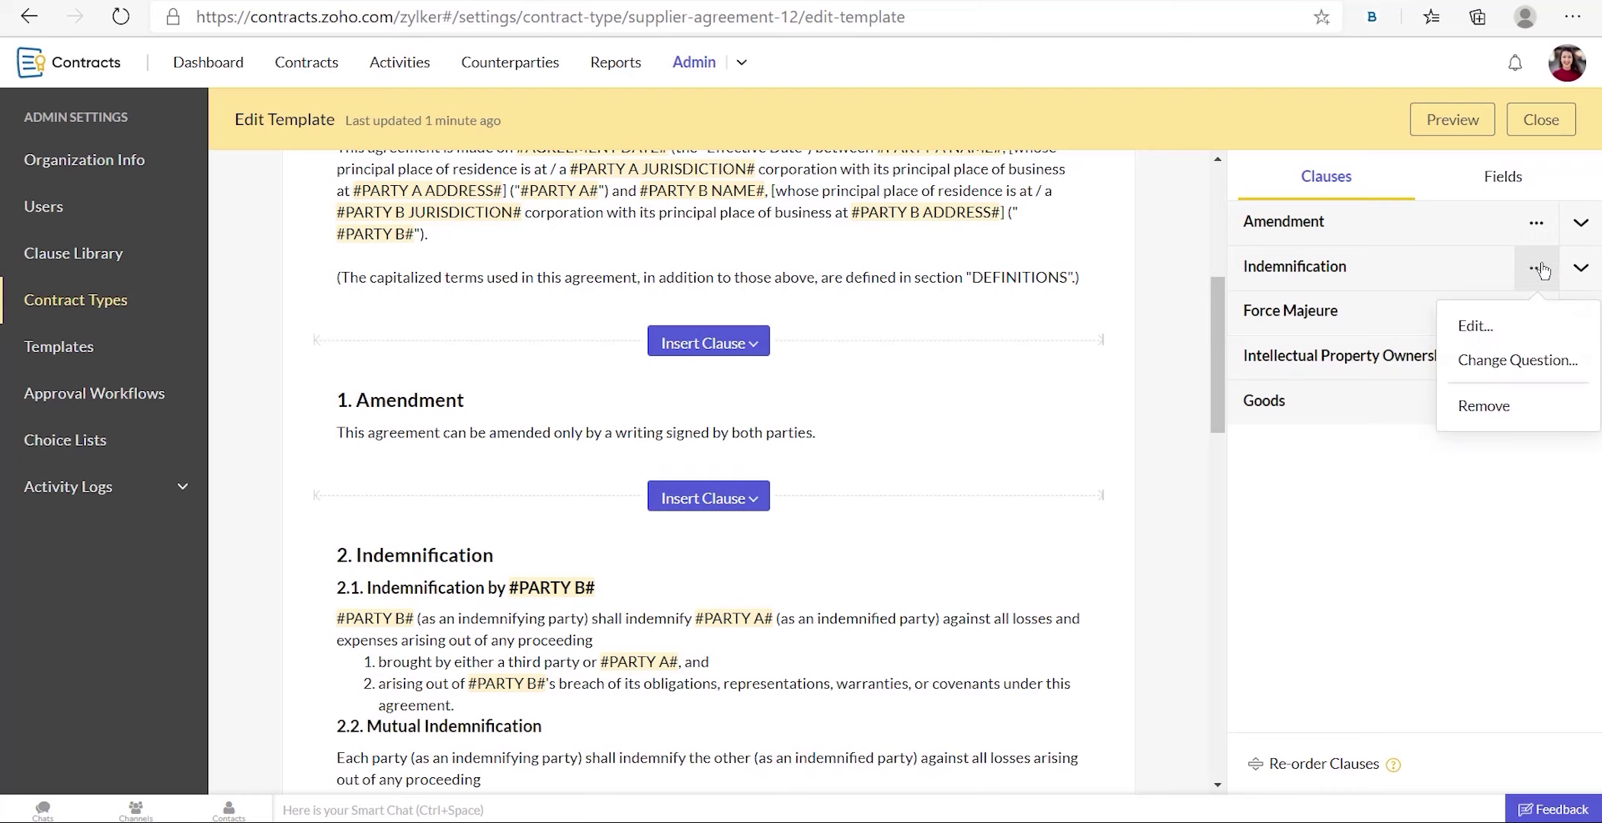
click(1490, 333)
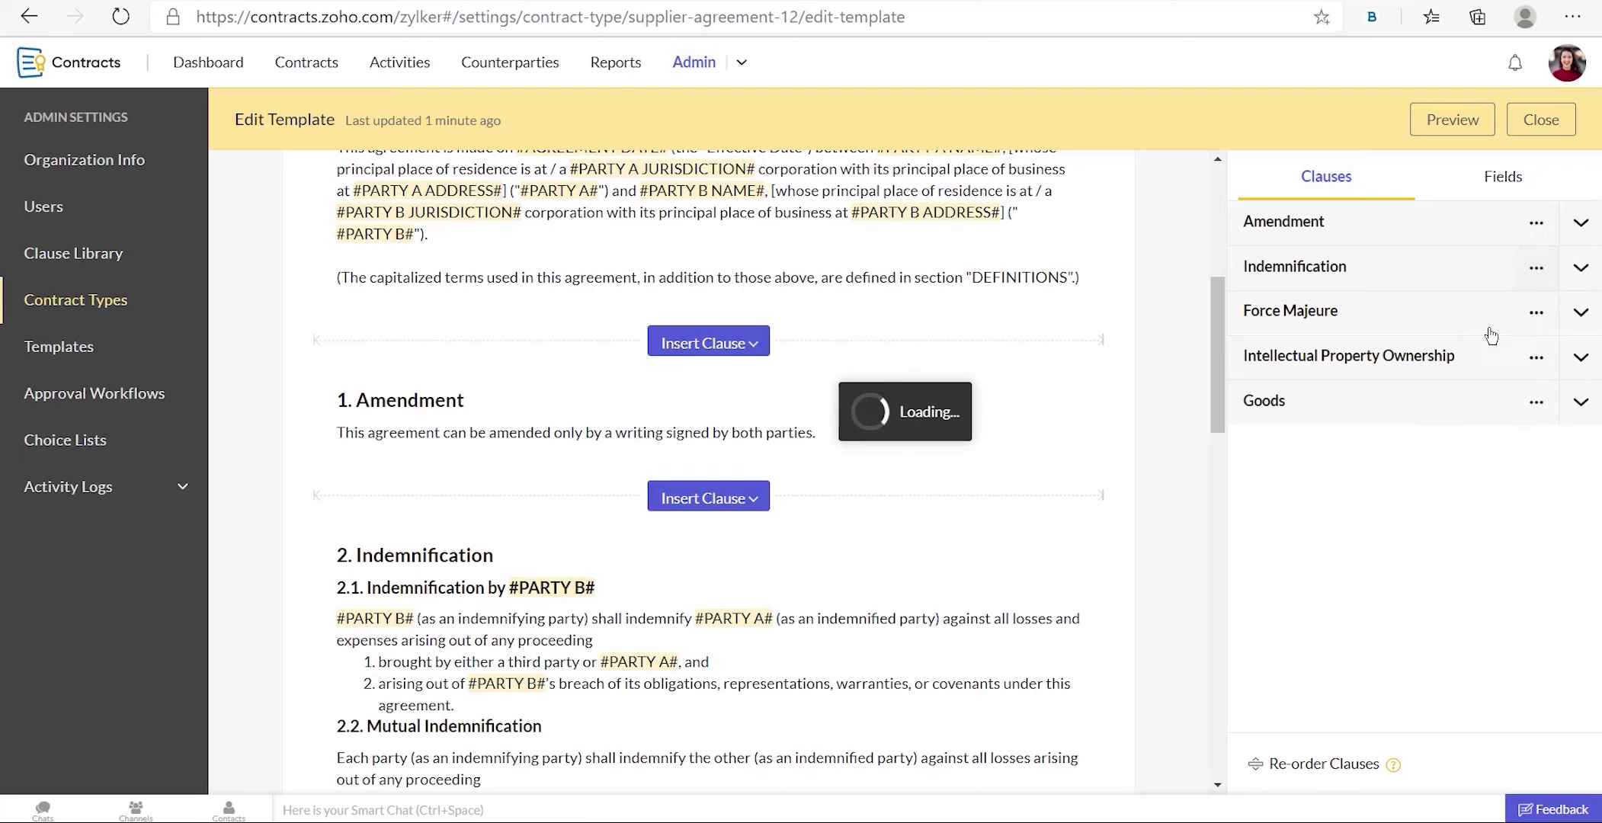
scroll(947, 484, down, 2)
scroll(946, 484, down, 3)
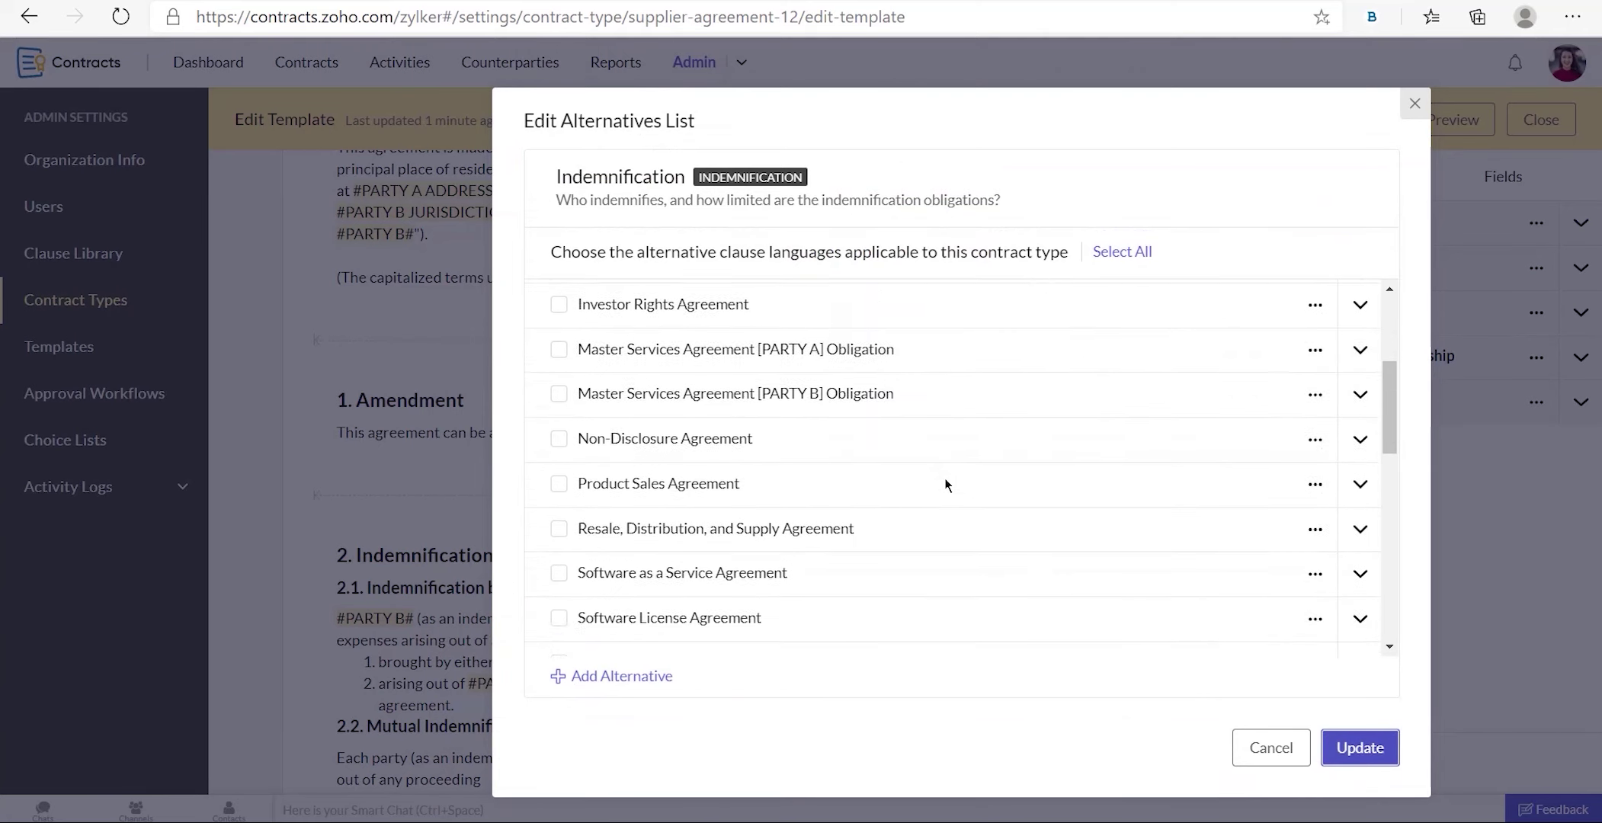
scroll(945, 484, down, 1)
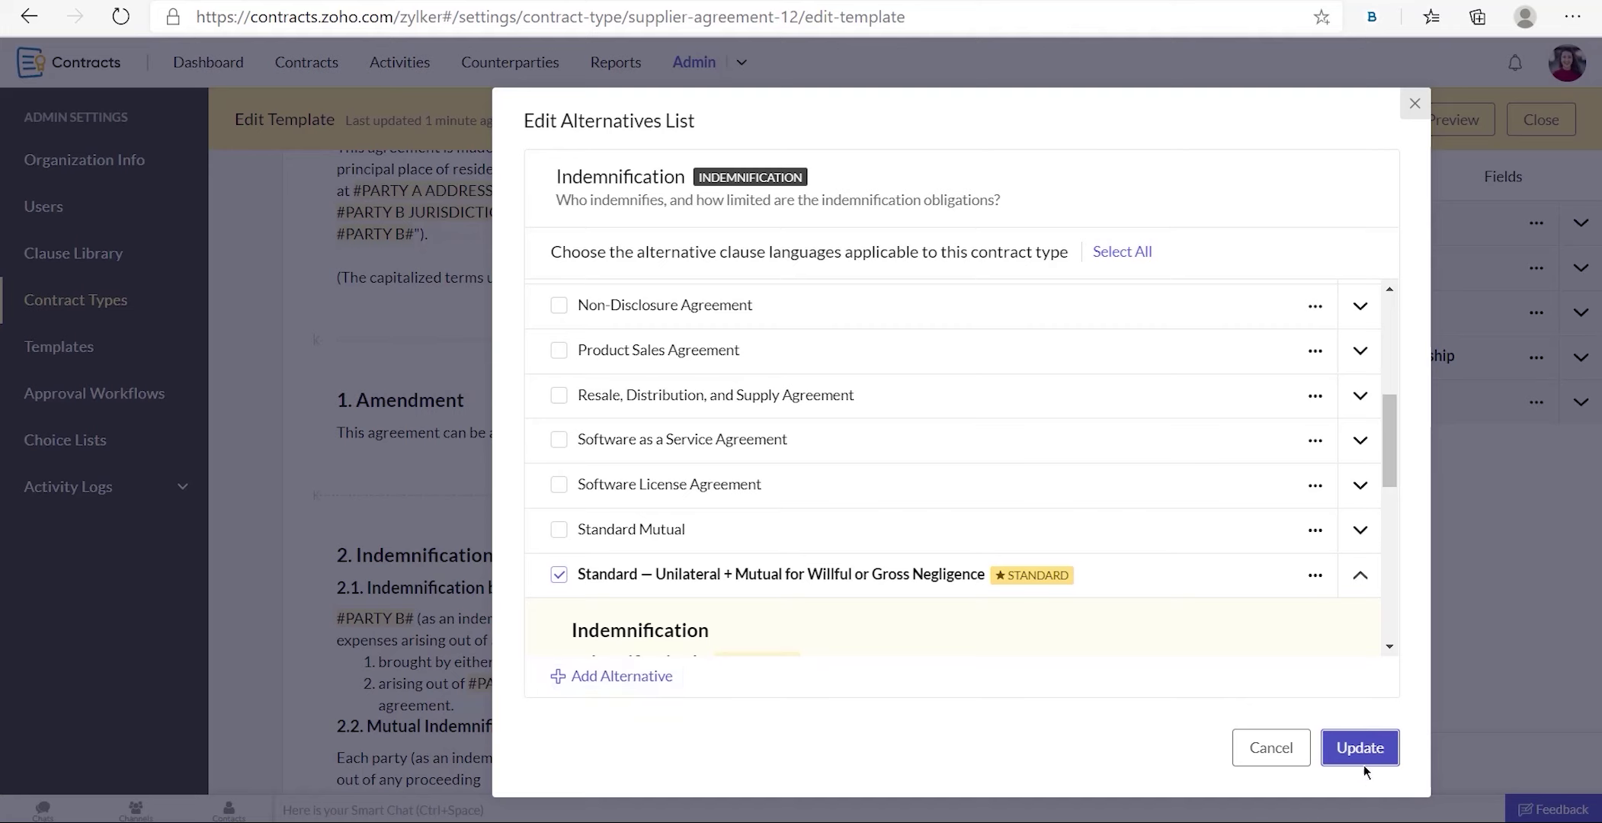
click(1288, 753)
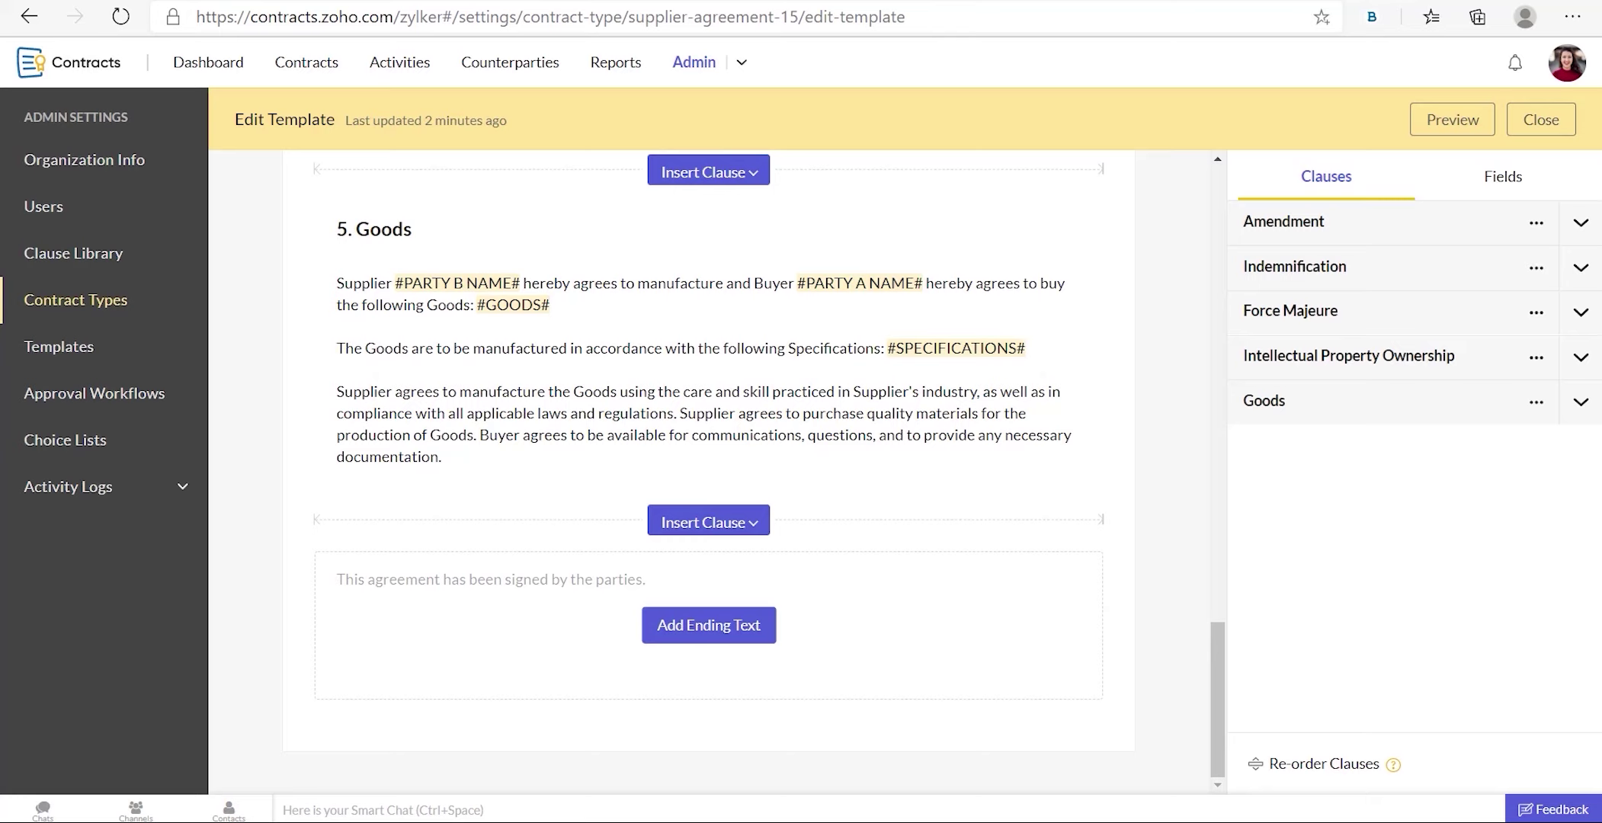
Move Goods to the top and Intellectual Property Ownership second, then save the order.
click(1321, 770)
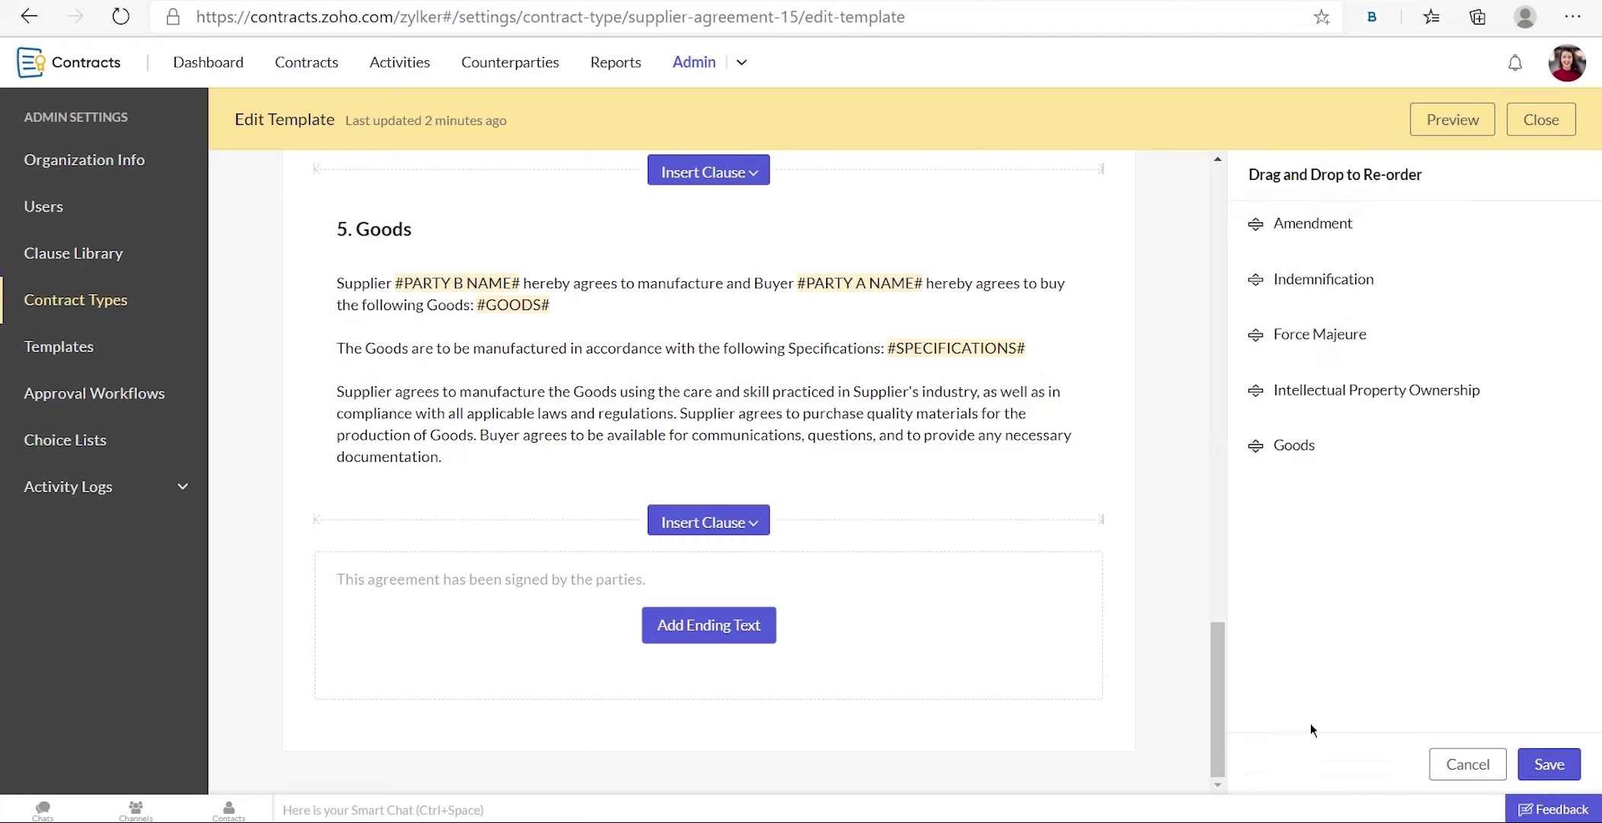
drag(1256, 446, 1262, 218)
drag(1259, 447, 1253, 293)
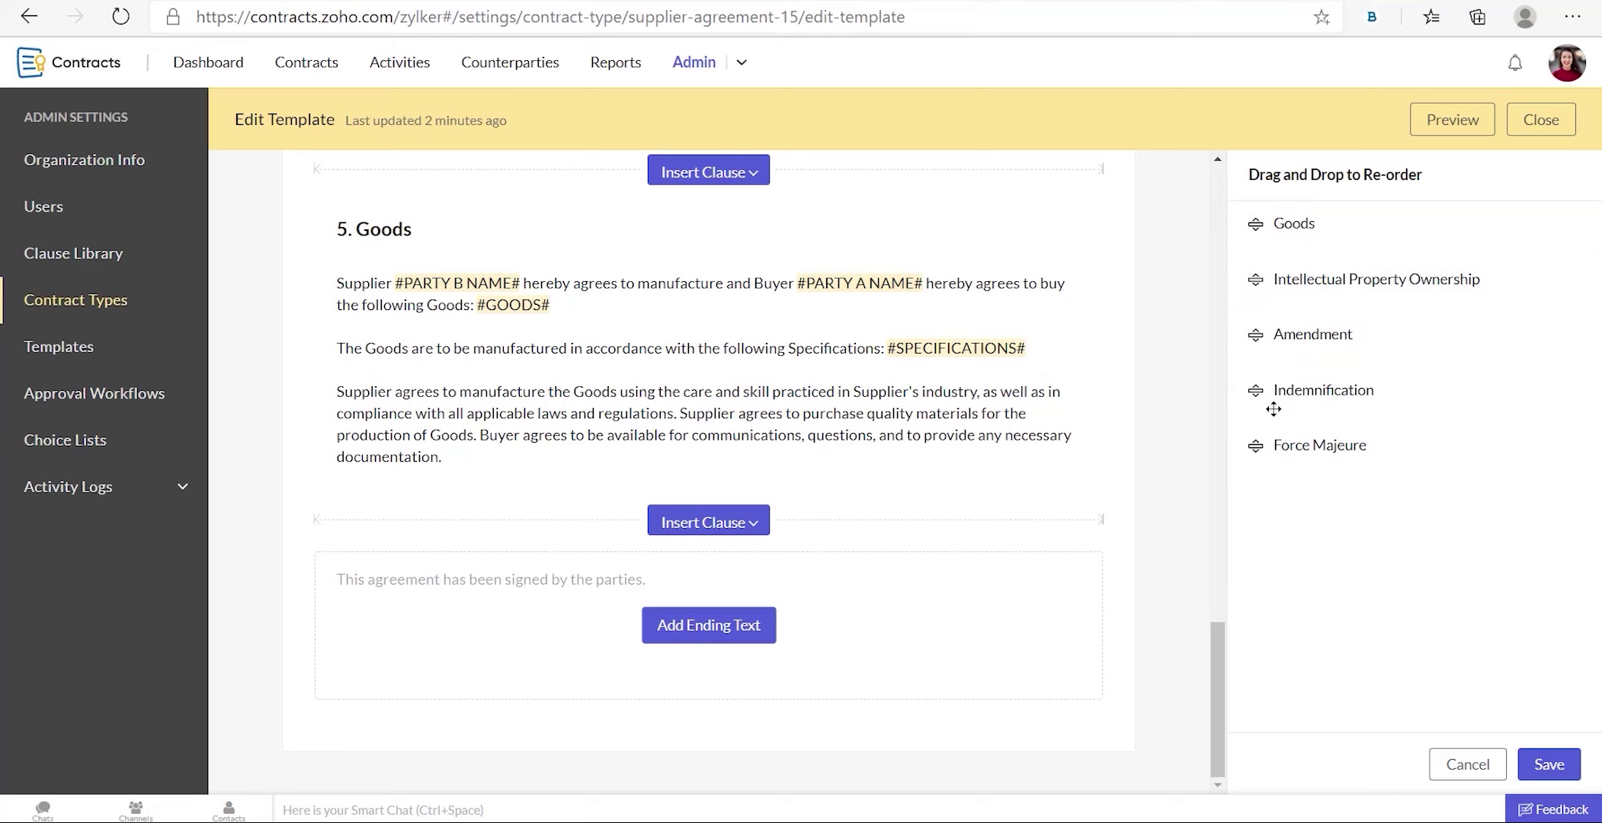
click(1570, 767)
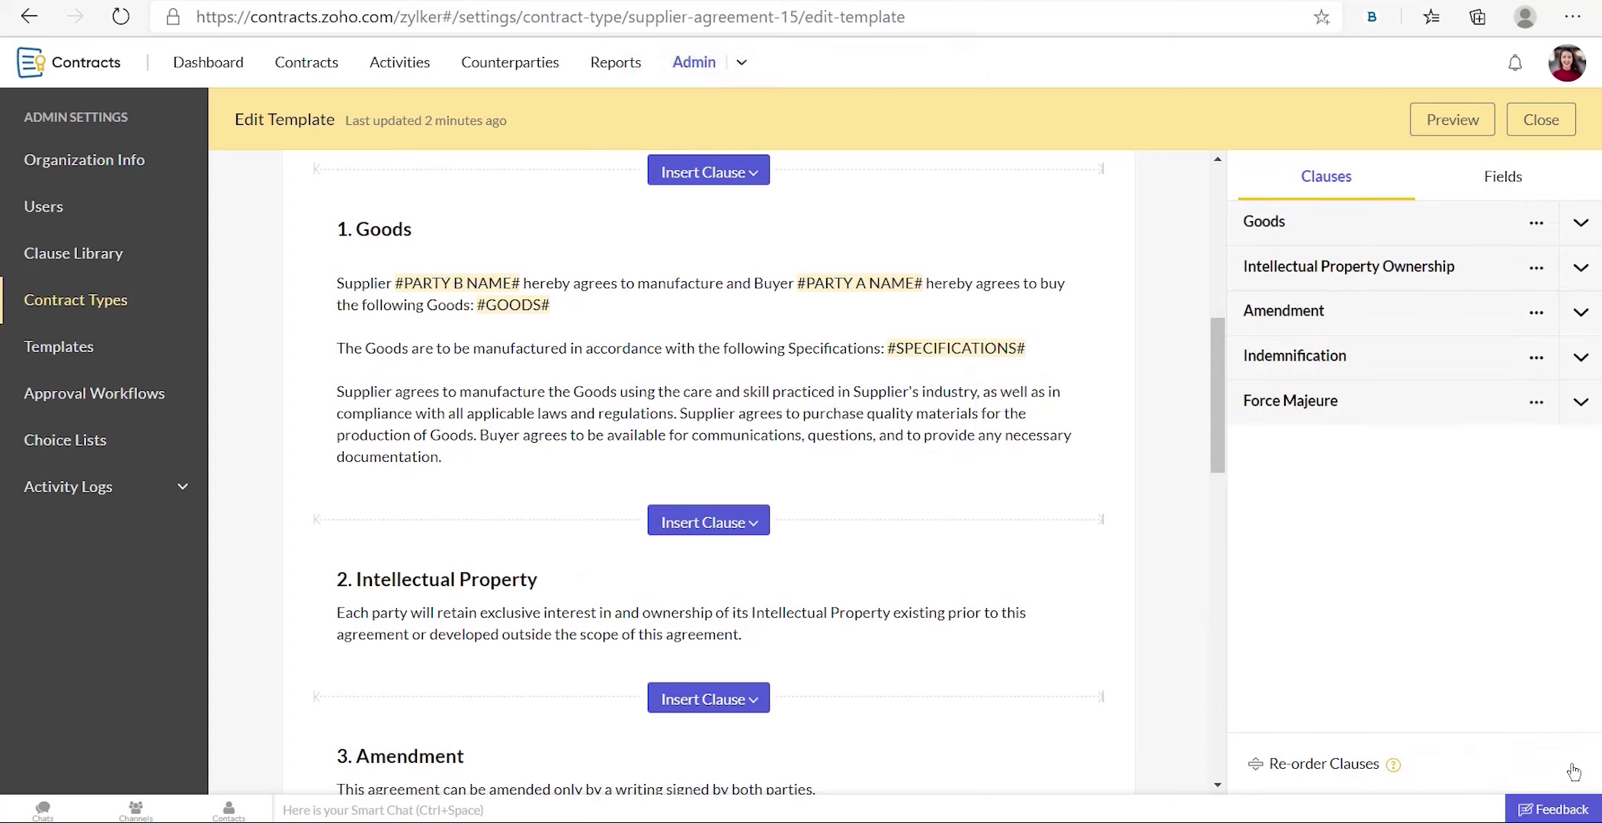
Jump through the next two Party A field occurrences to the template's ending text area.
click(1510, 180)
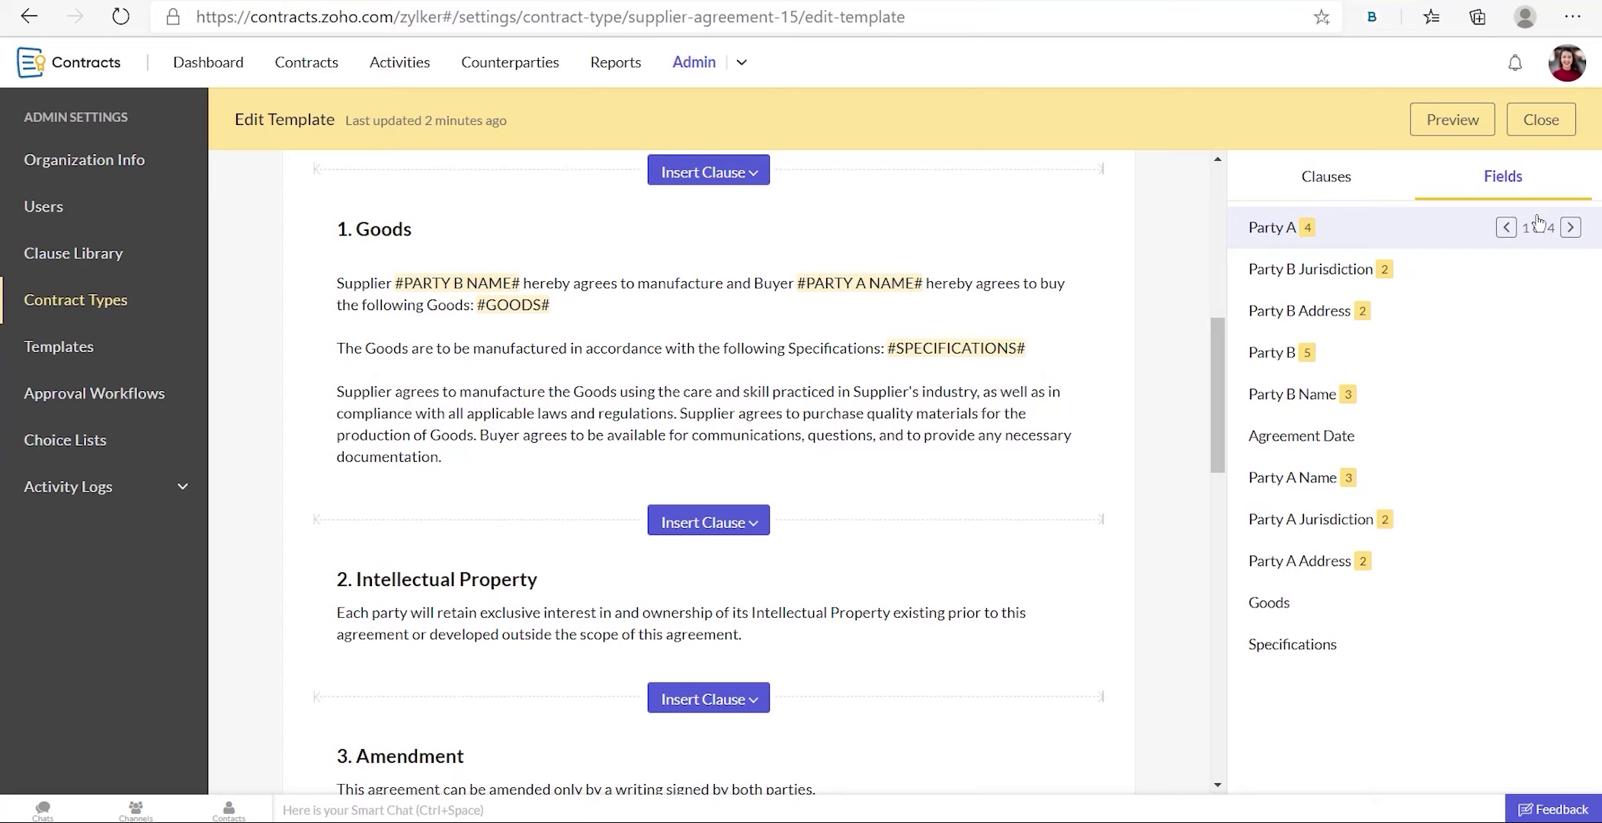
click(1572, 229)
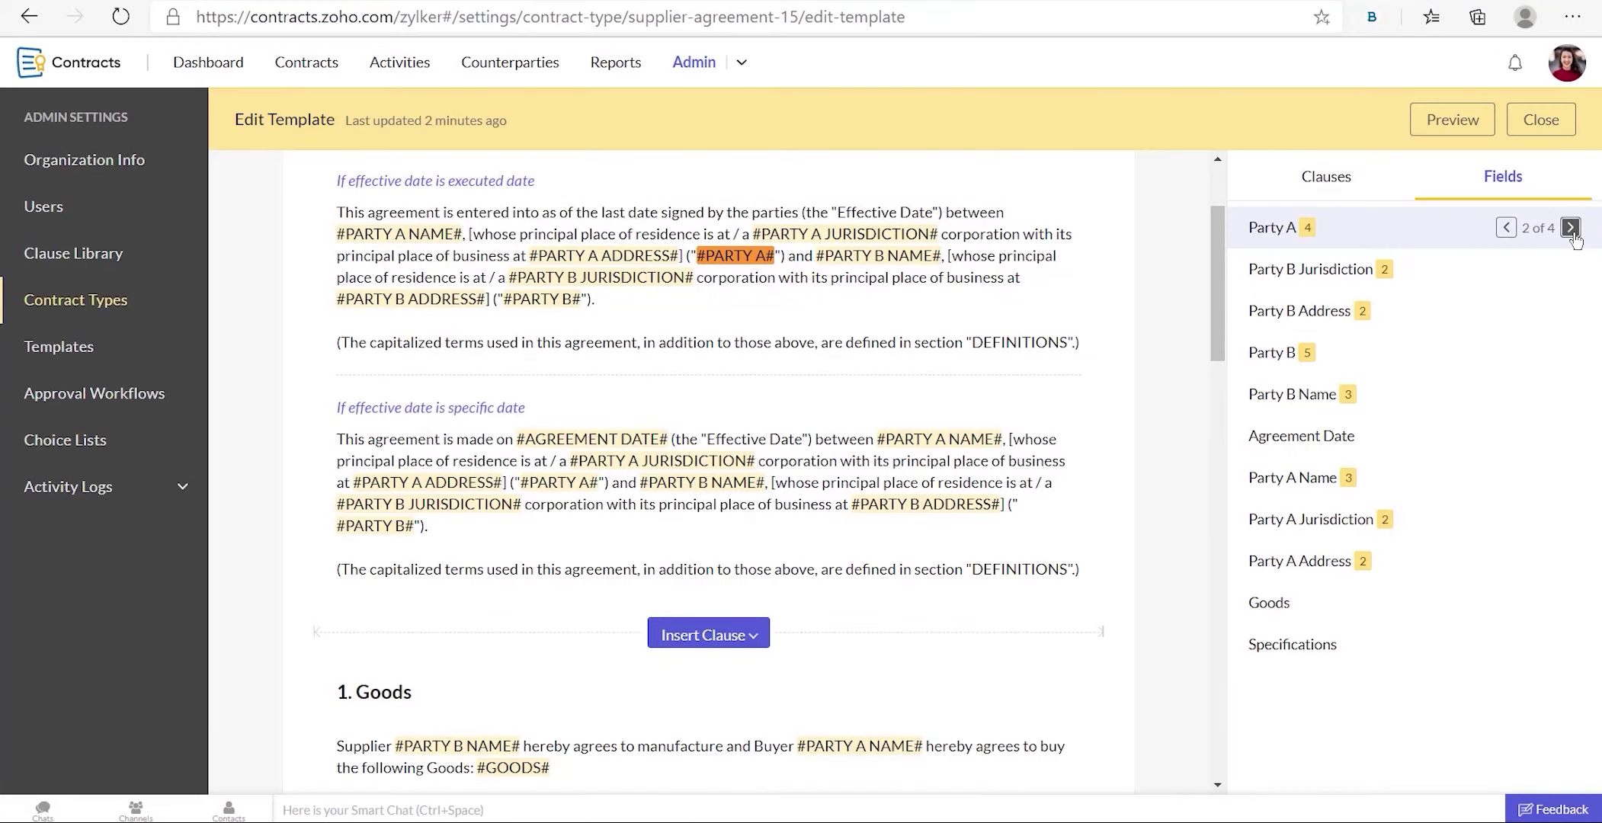
click(1572, 229)
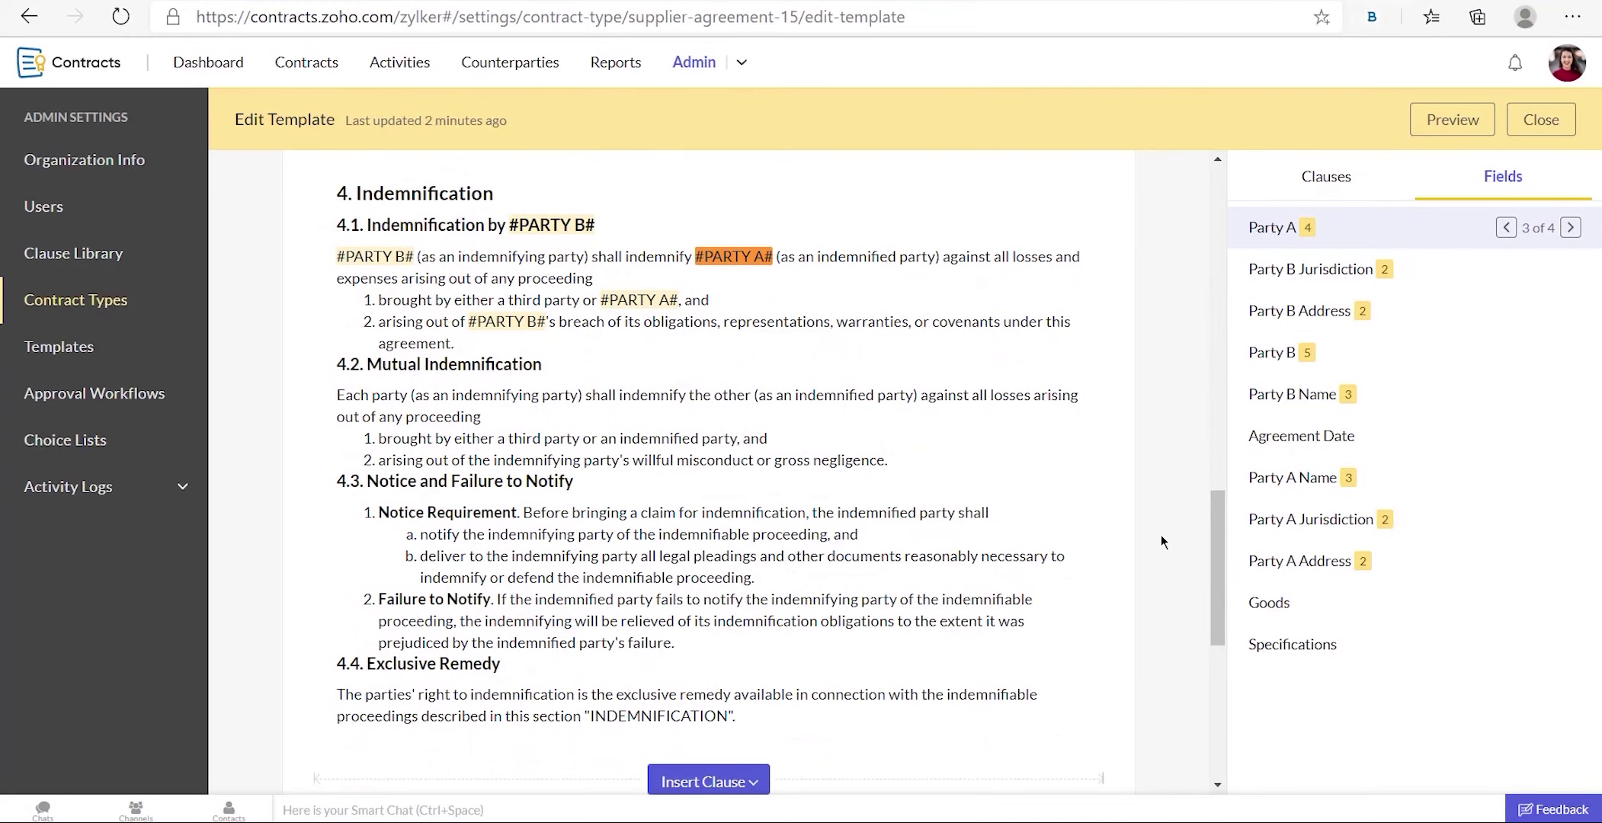
scroll(1160, 535, down, 5)
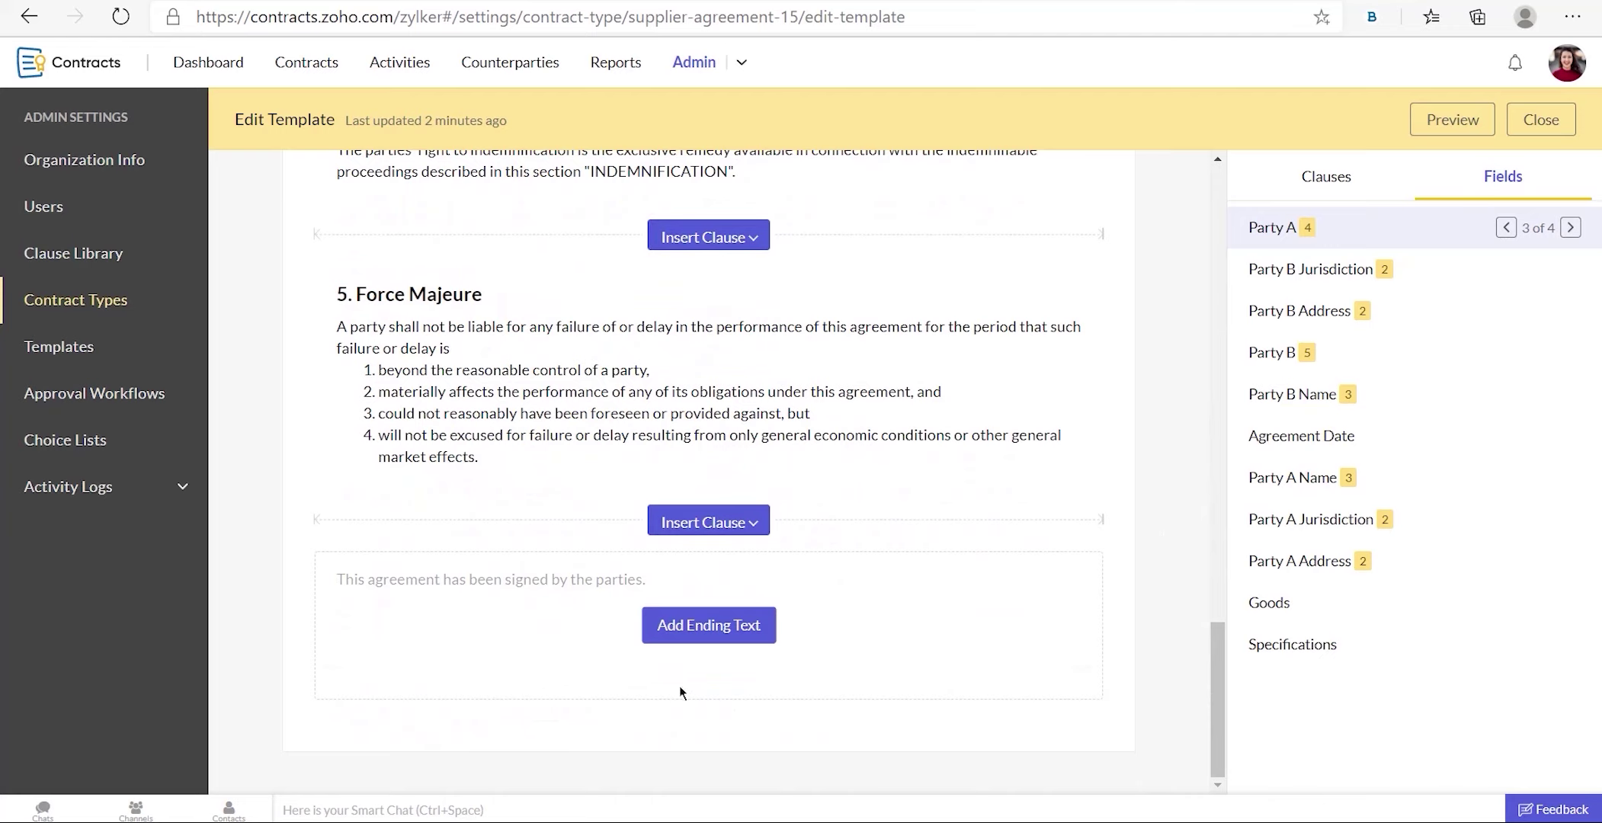
click(690, 627)
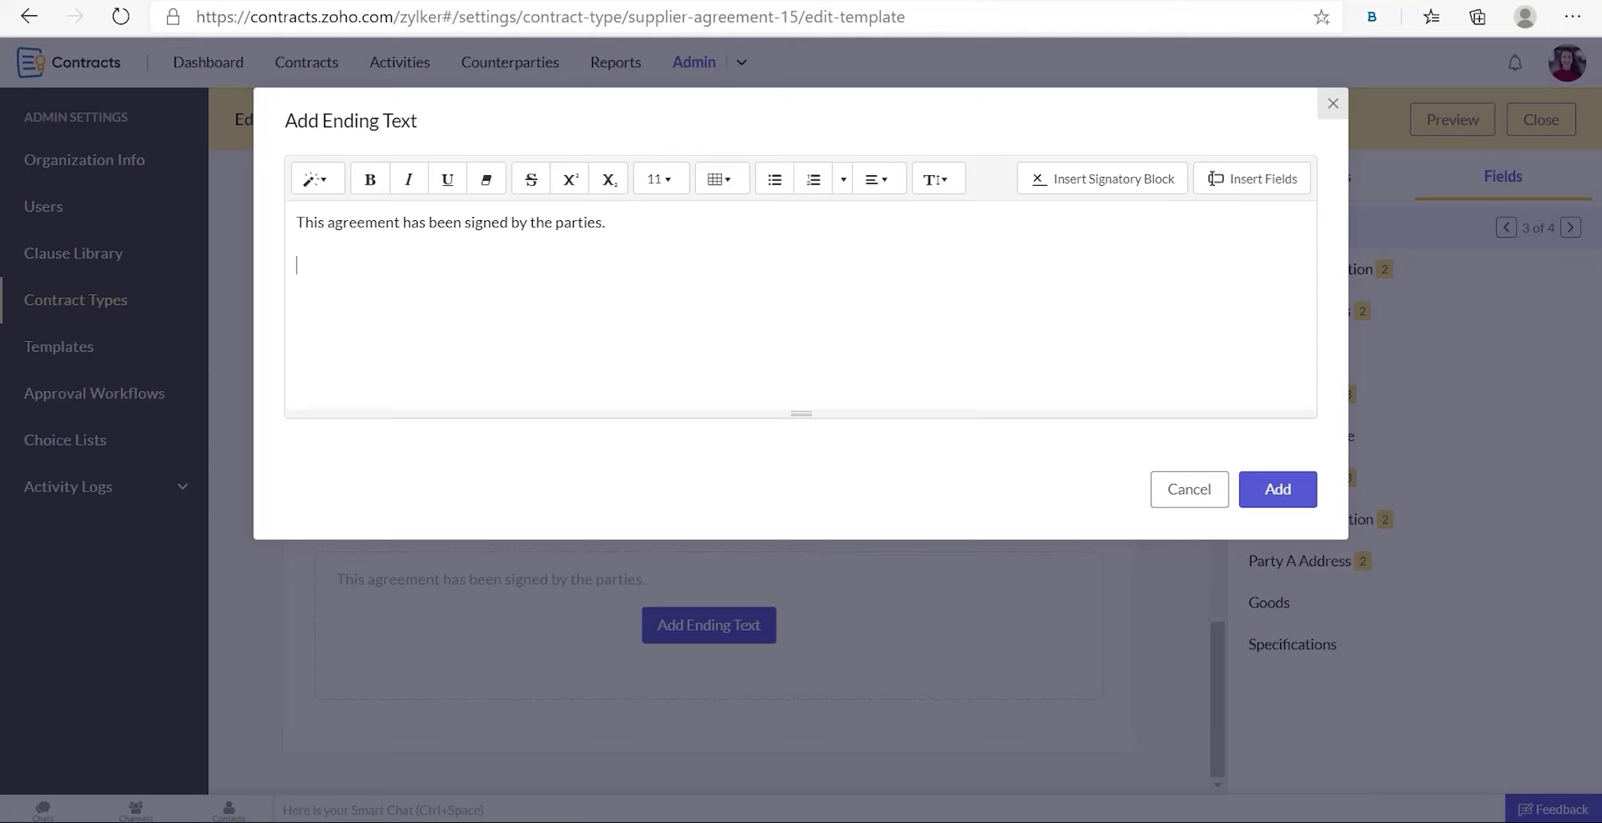
Insert a 2x2 table with Party A Name and Party B Name fields in the top cells.
click(730, 171)
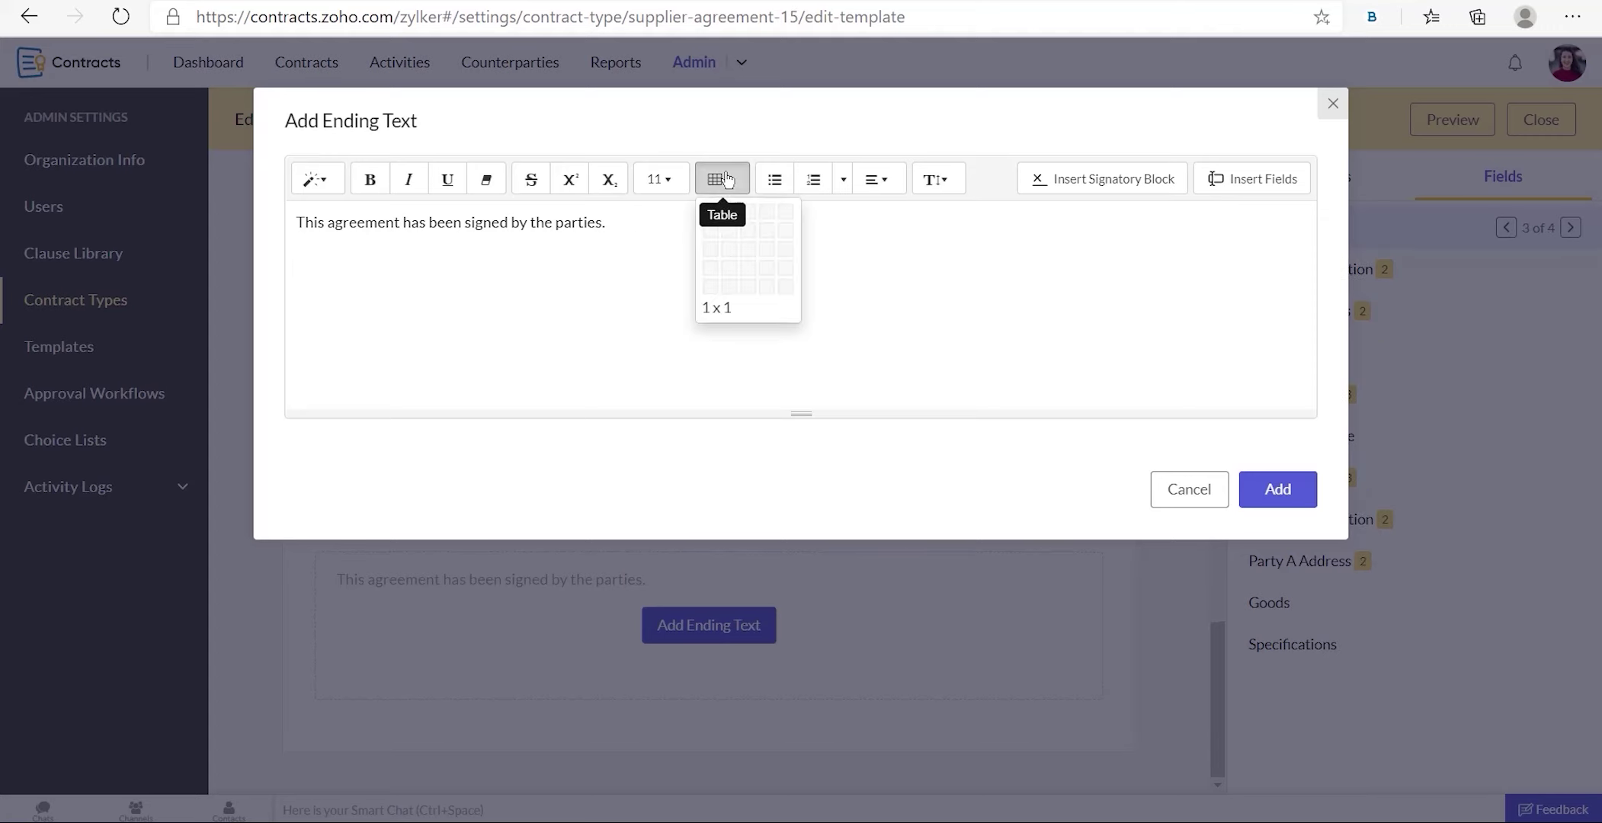
click(738, 239)
click(691, 295)
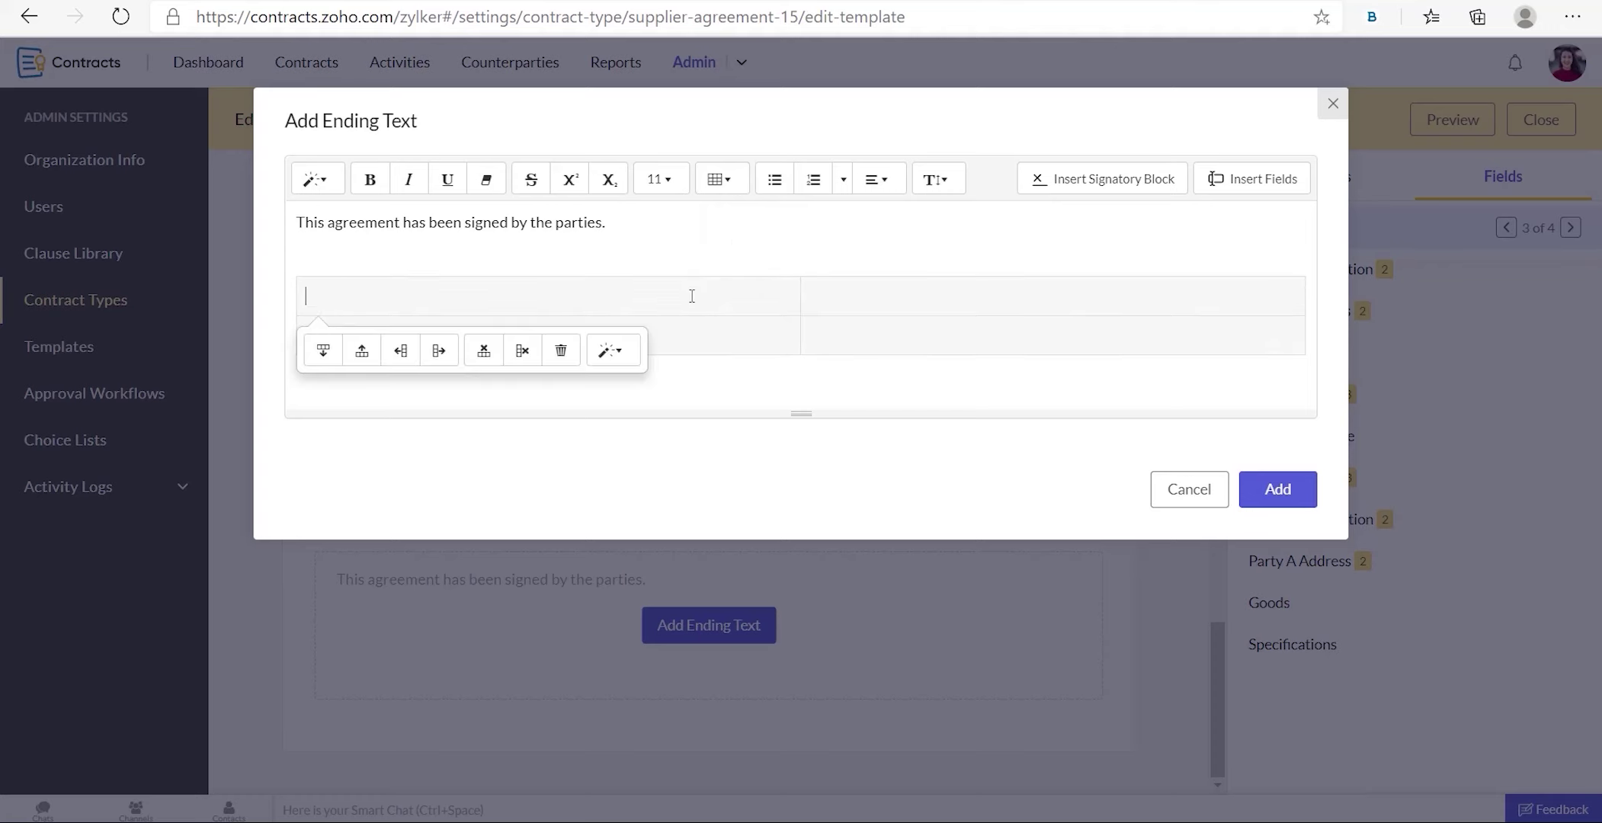
click(1230, 179)
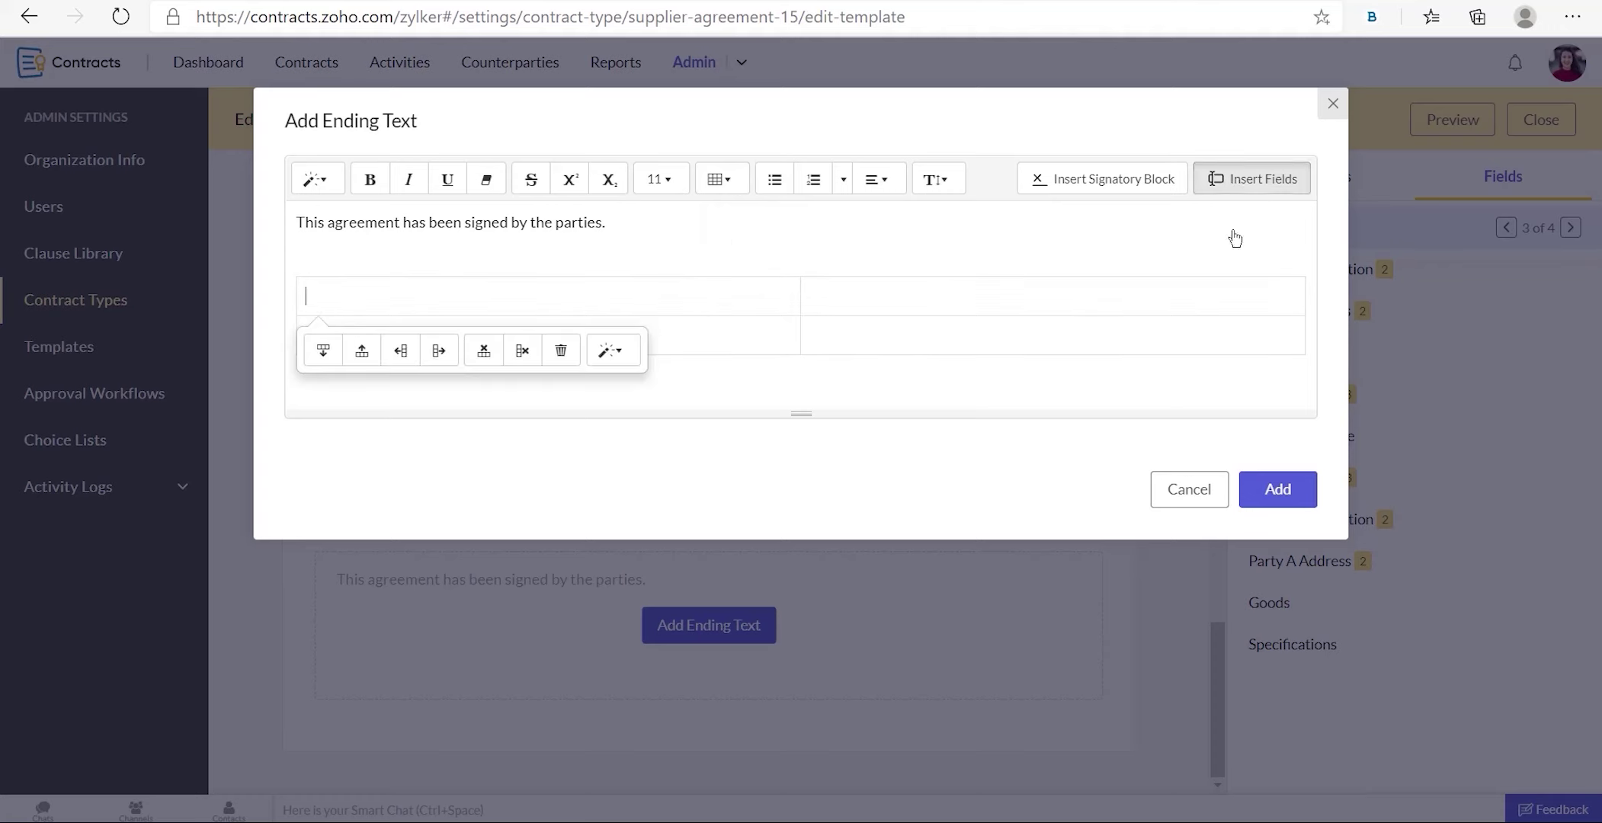
click(871, 185)
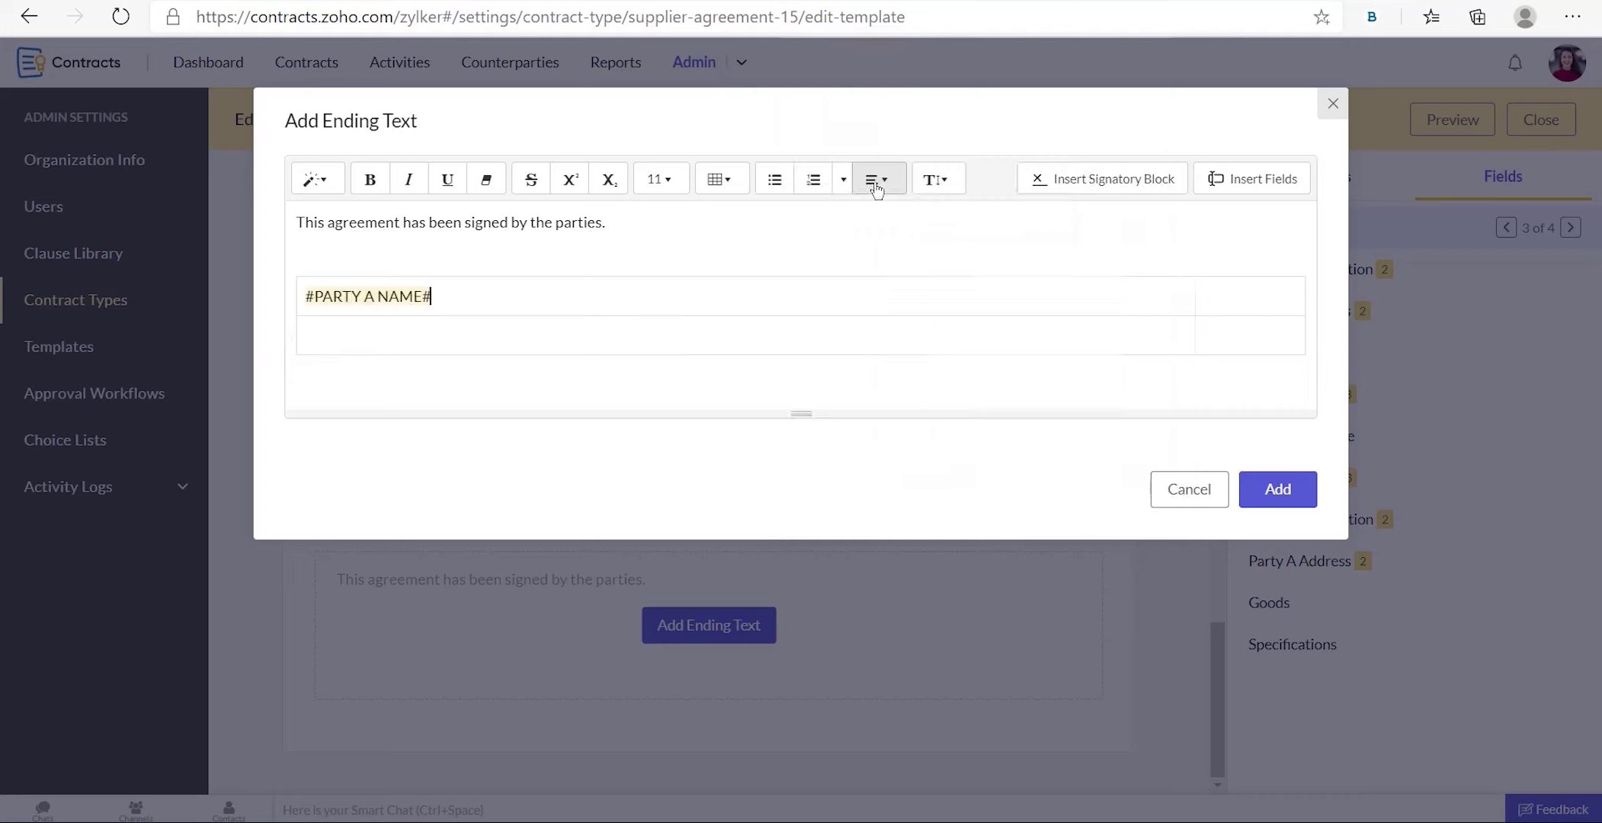
click(1225, 287)
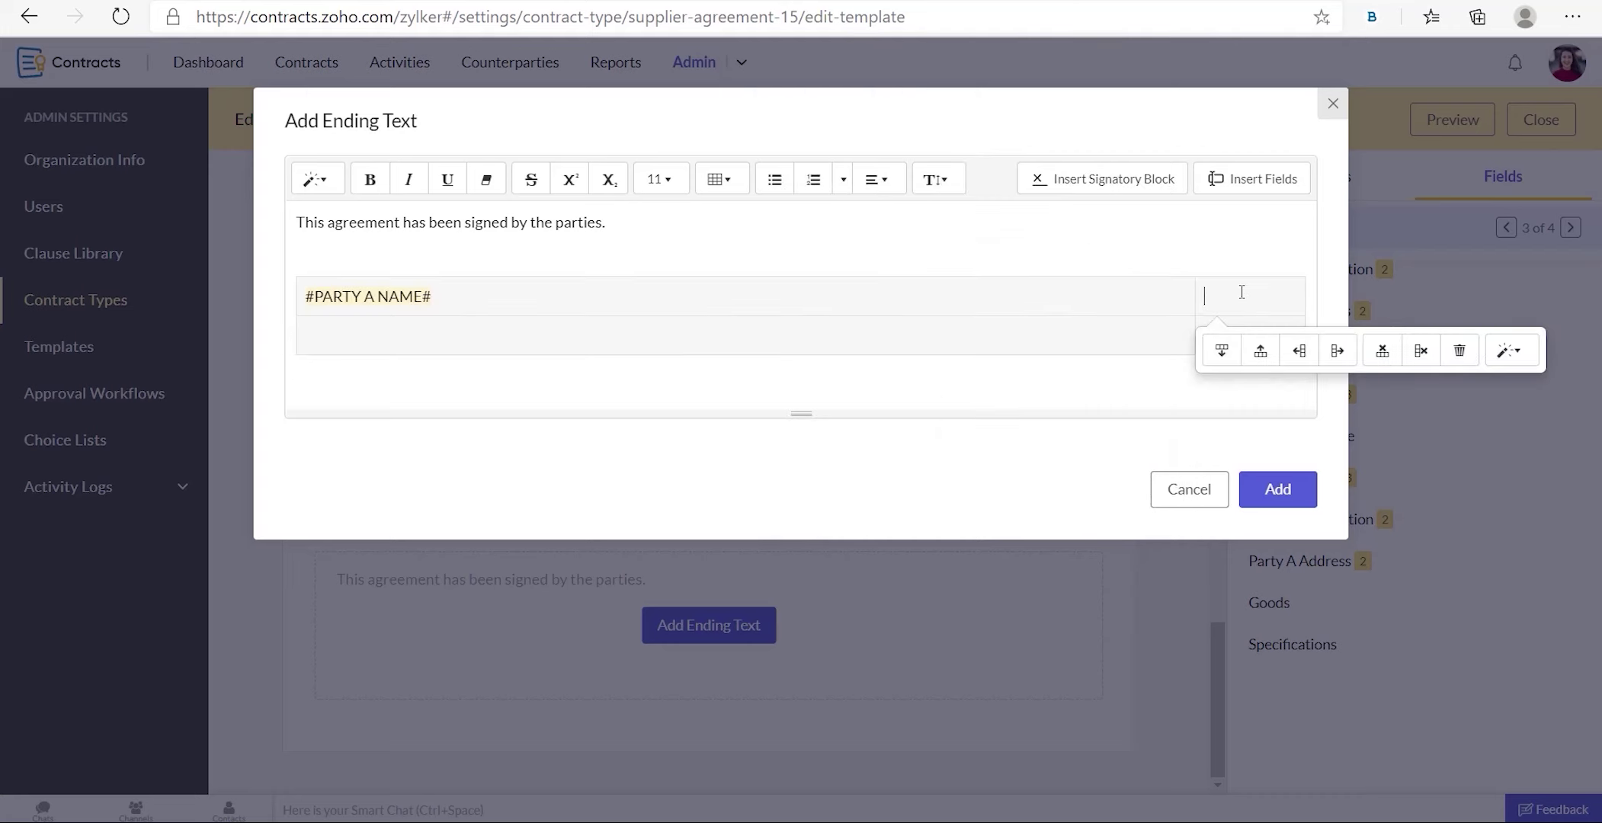
click(1240, 188)
scroll(925, 369, down, 2)
click(906, 332)
Place a signatory block under each party's name and add the ending text.
click(635, 336)
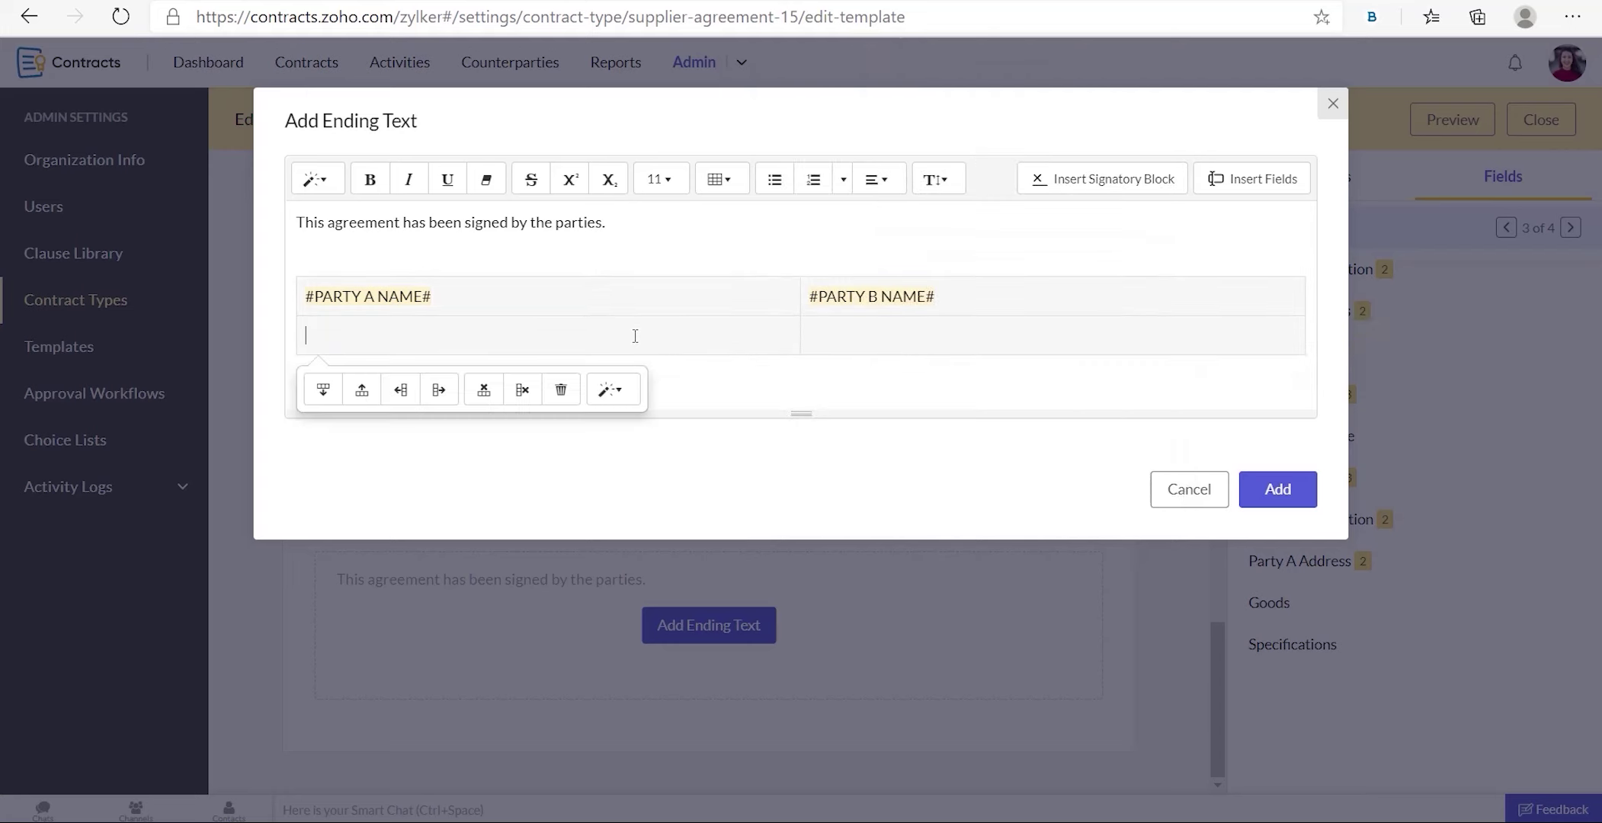
click(1098, 190)
click(998, 352)
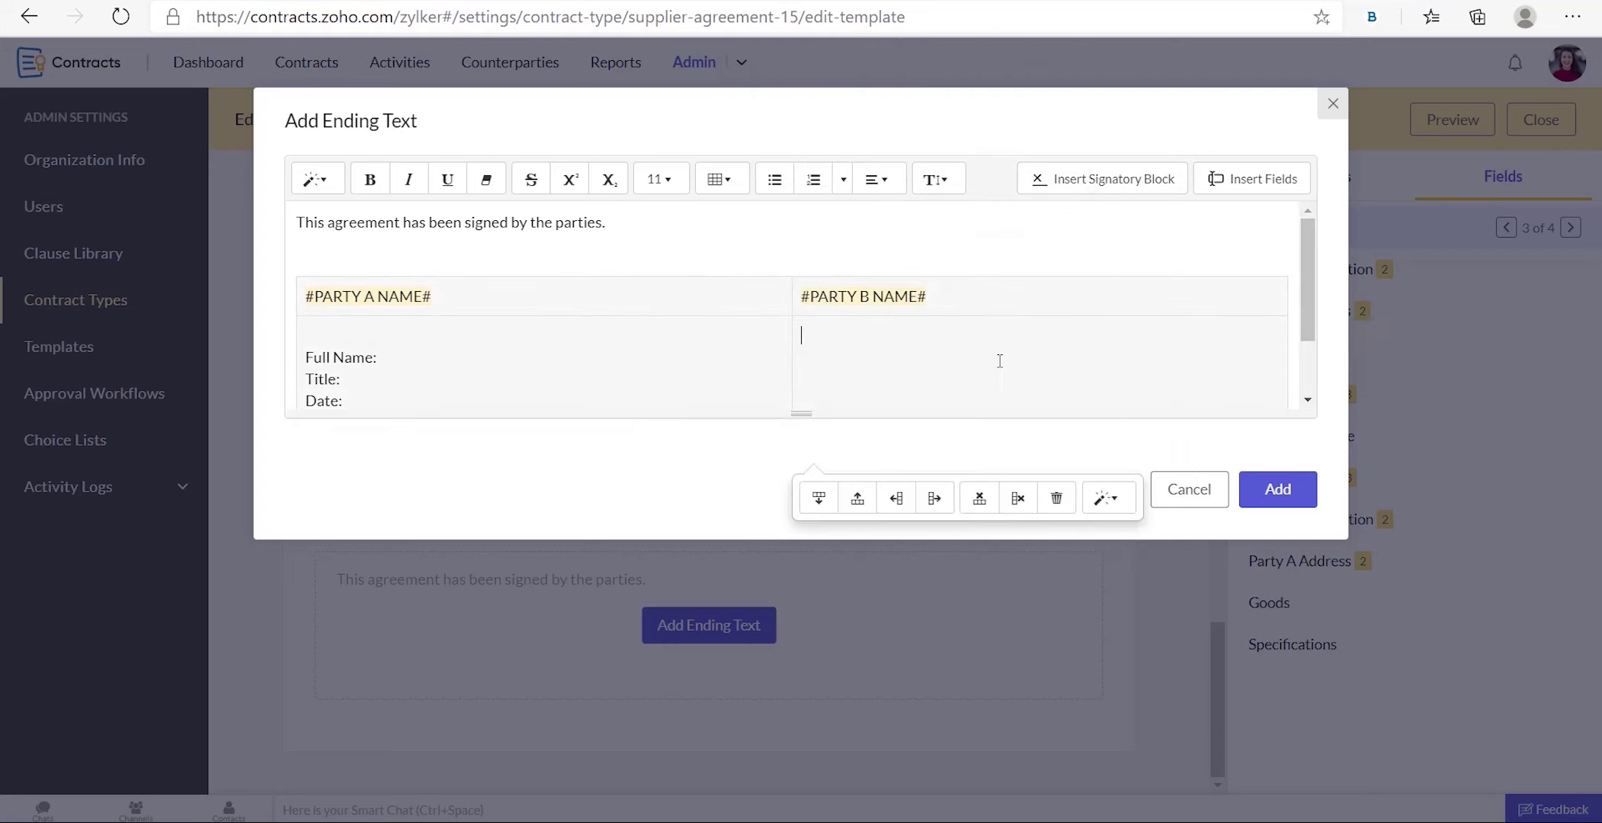
click(1085, 189)
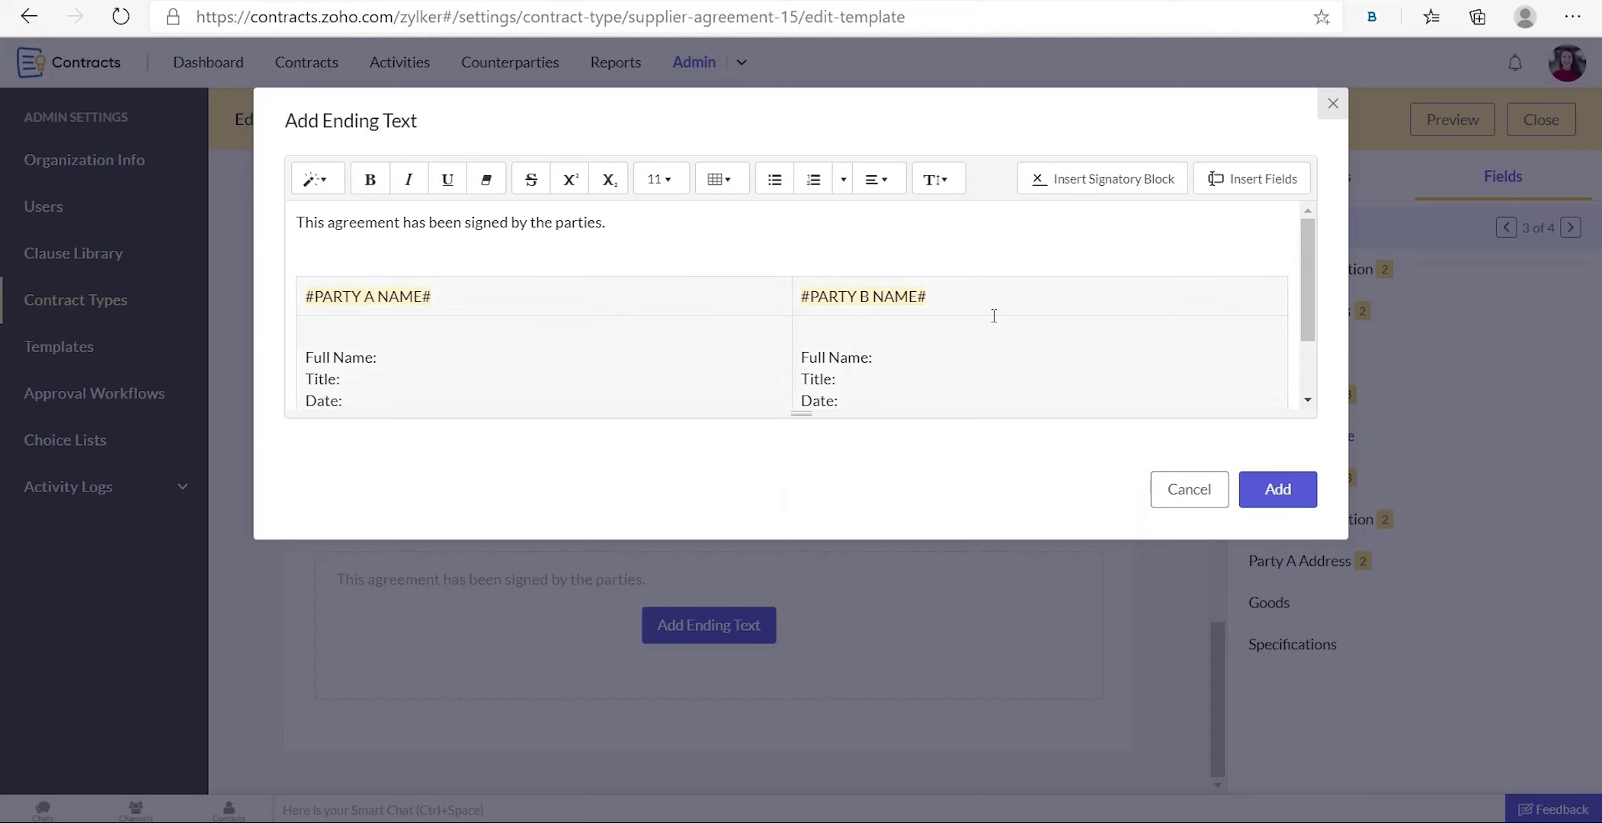
scroll(995, 316, down, 2)
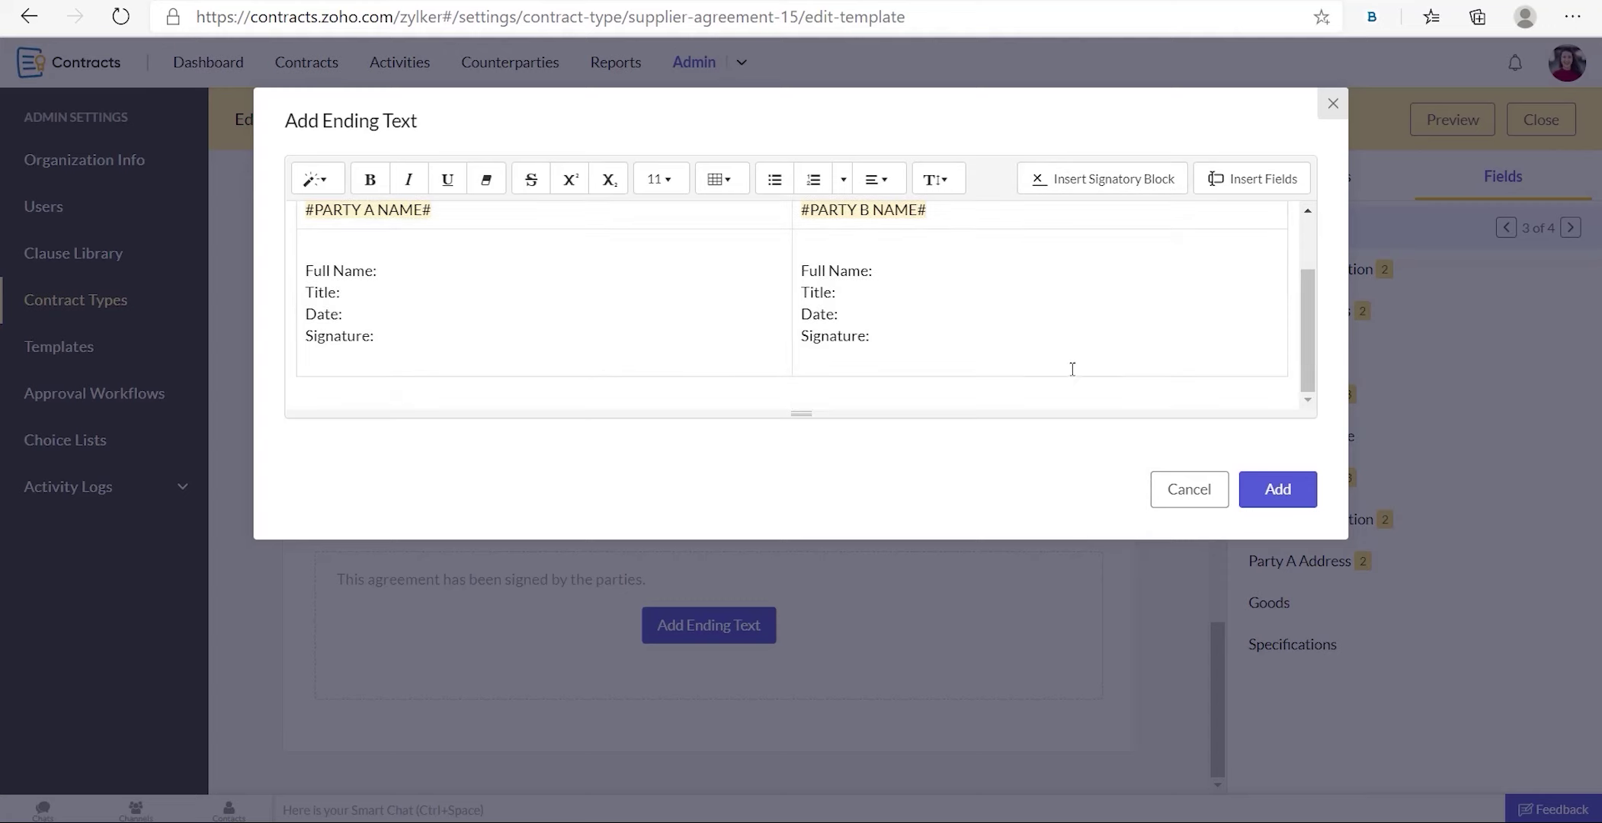
click(1287, 490)
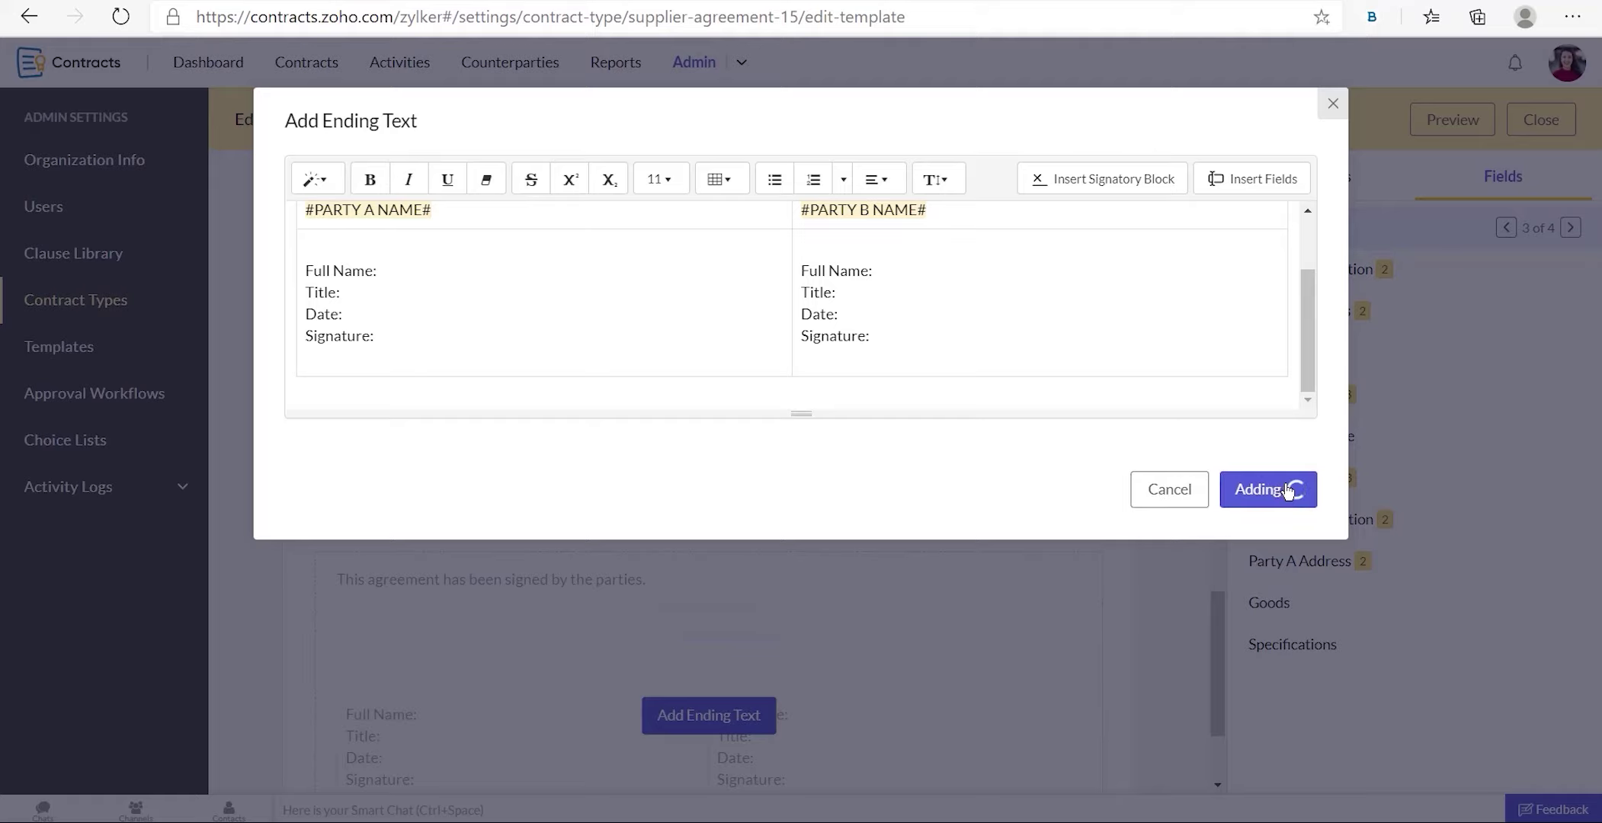
scroll(1105, 570, down, 1)
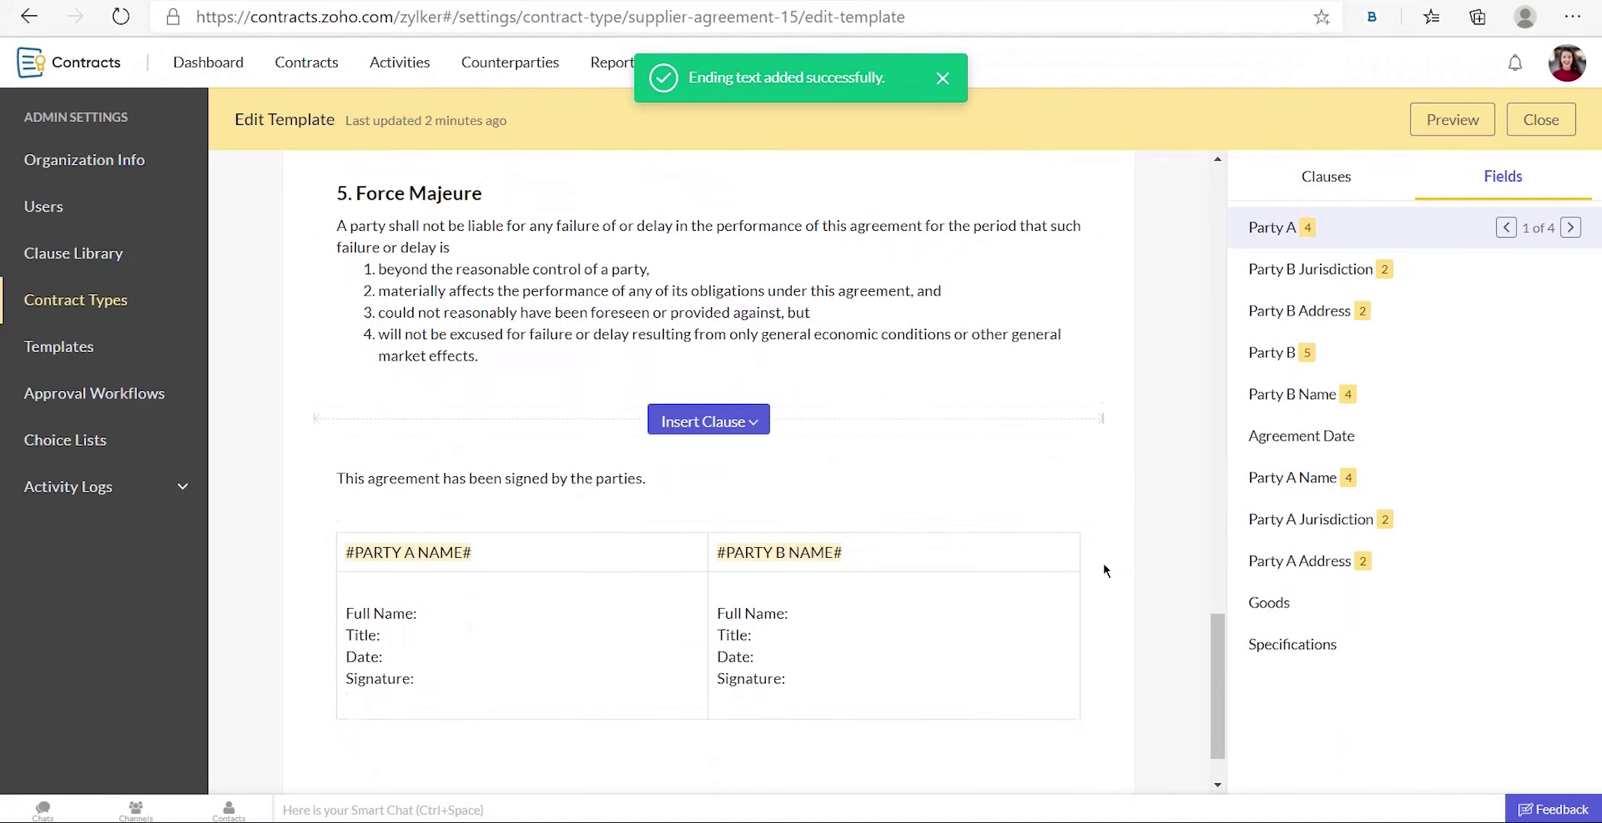
scroll(1105, 570, down, 1)
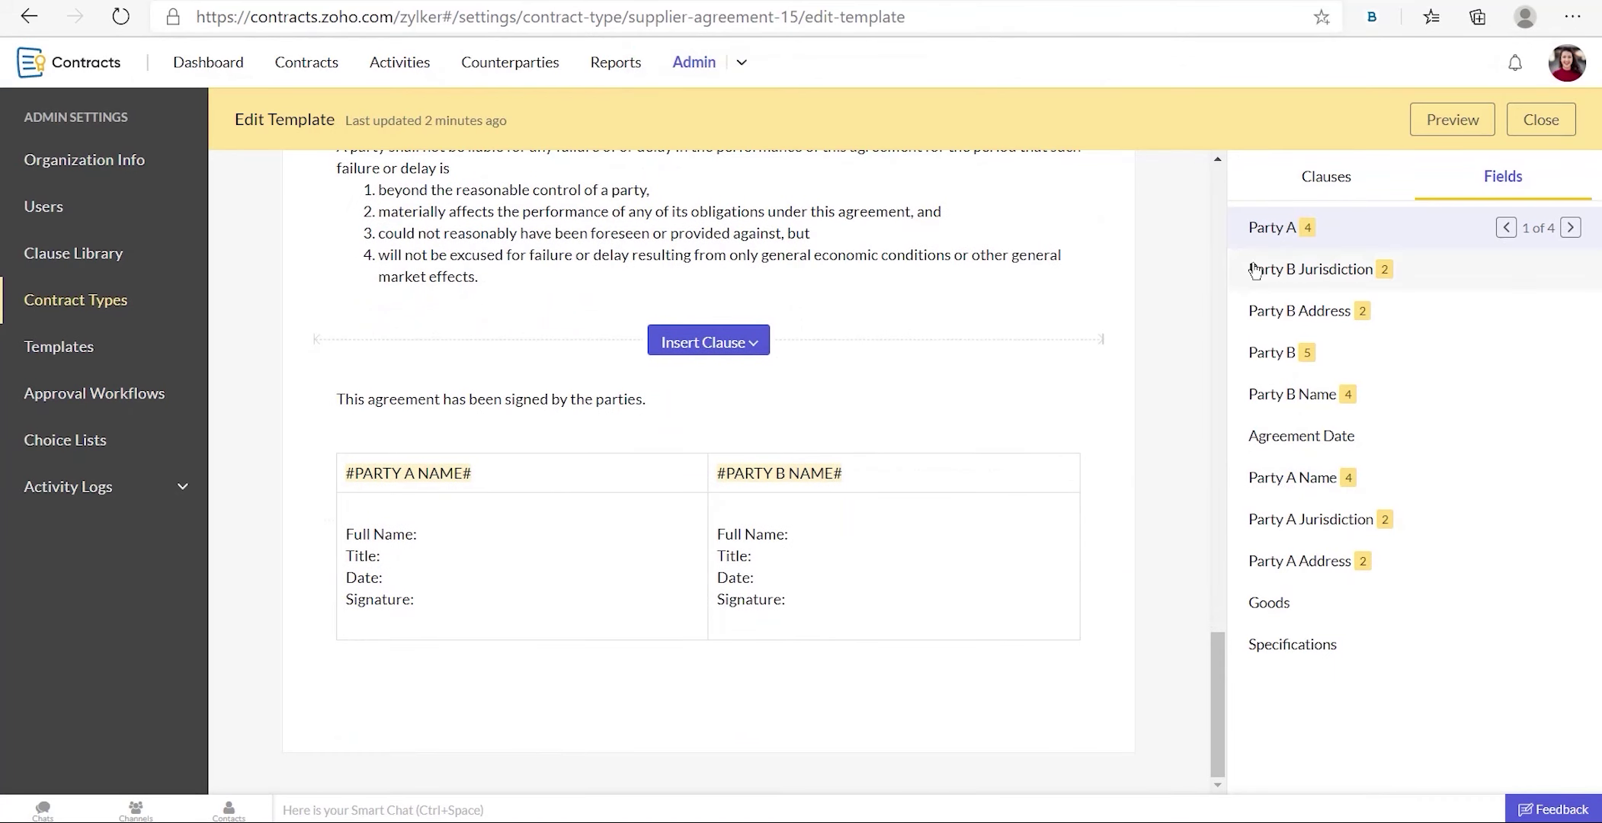
click(1463, 119)
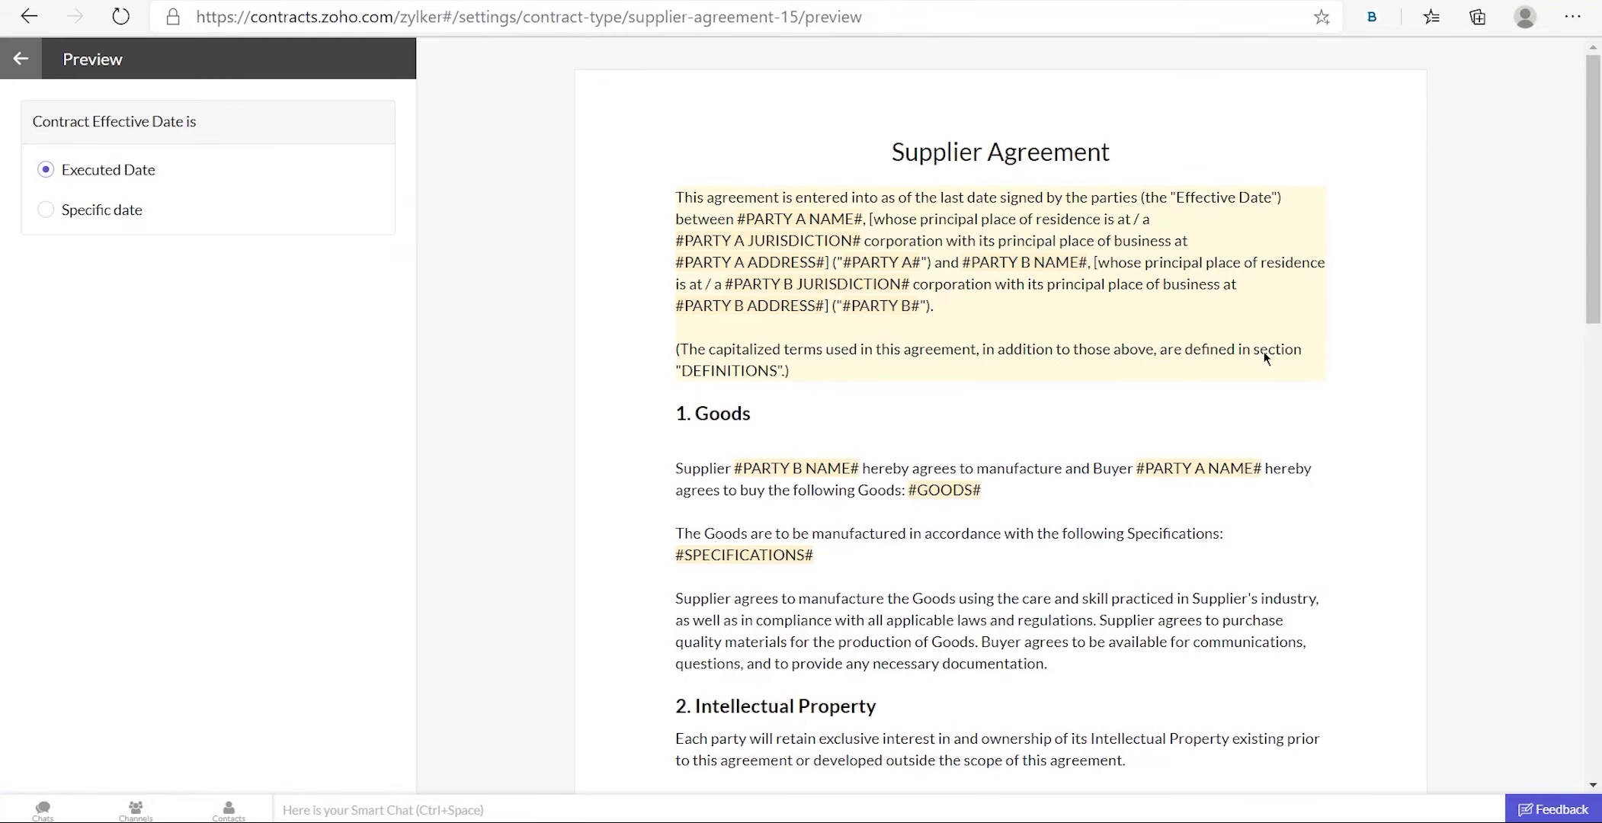
scroll(1263, 353, down, 6)
scroll(1265, 355, up, 6)
click(20, 60)
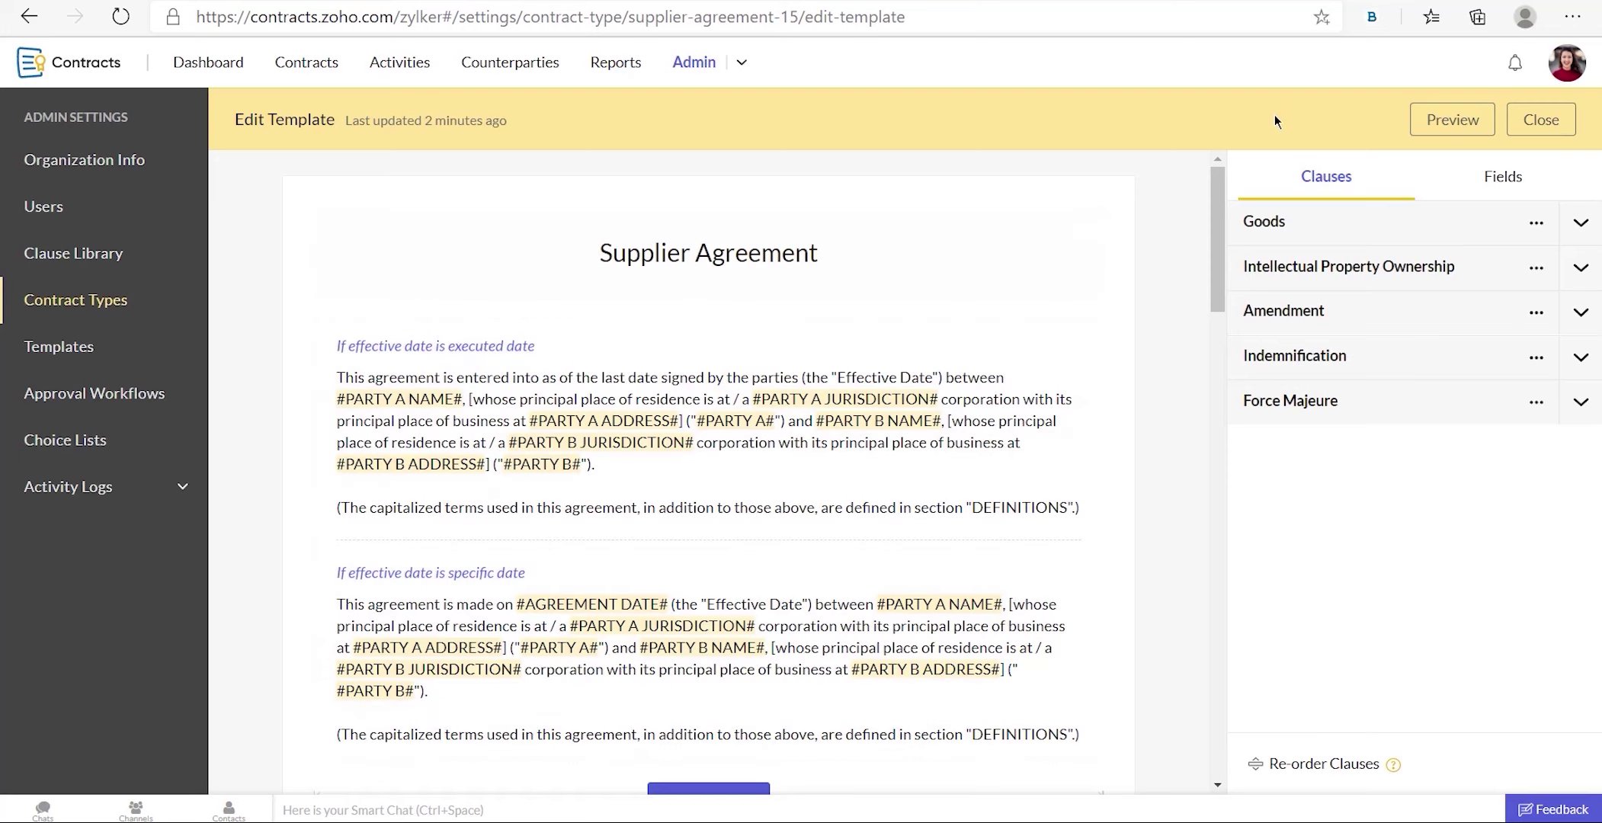
Close the editor, publish the Supplier Agreement contract type, and go to Contracts.
click(1539, 123)
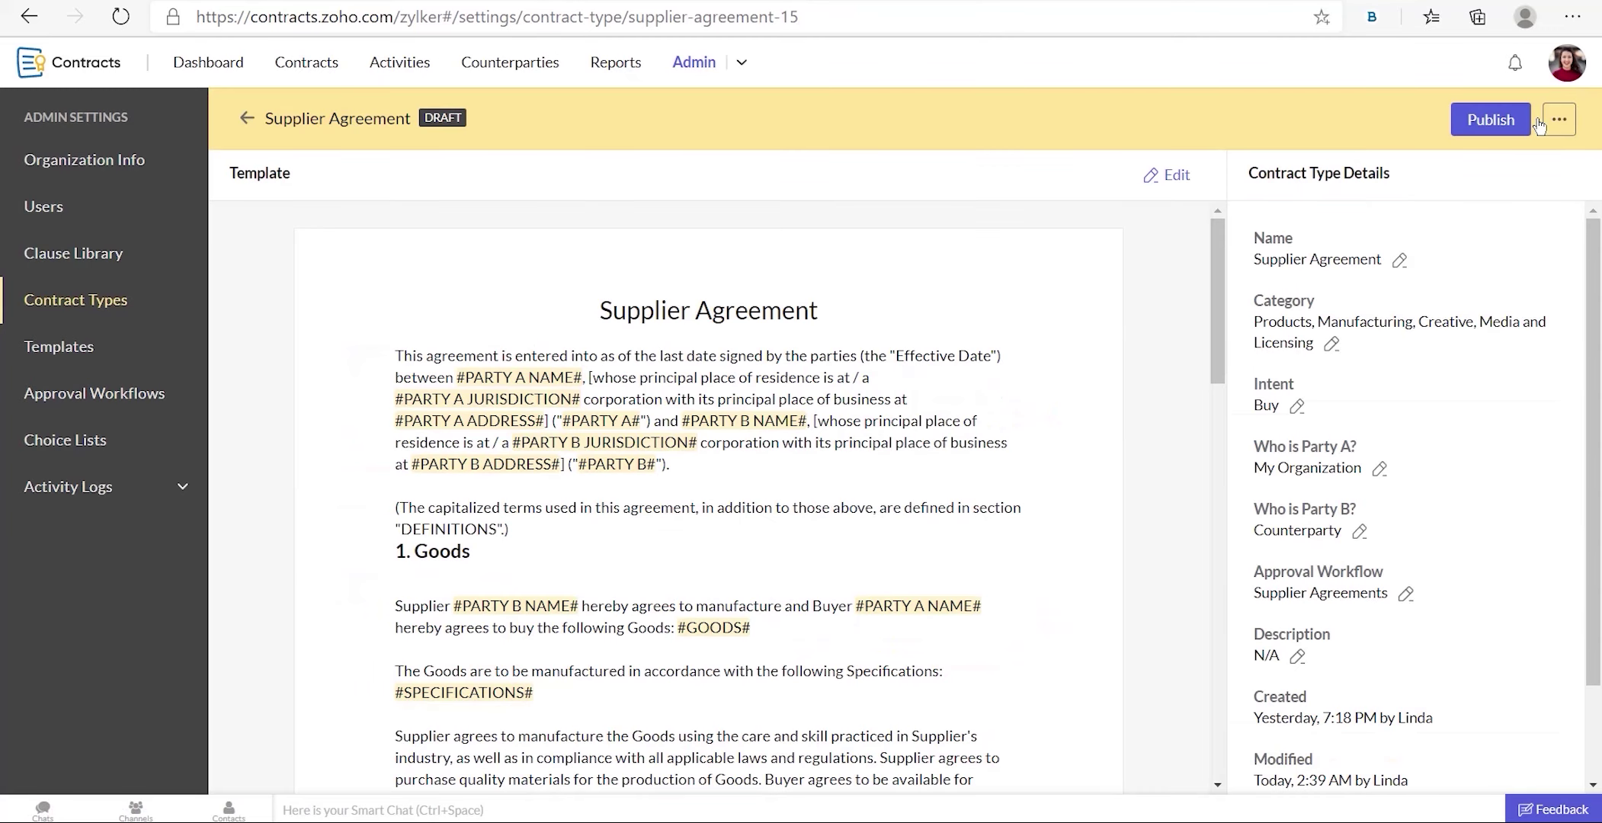
click(1491, 122)
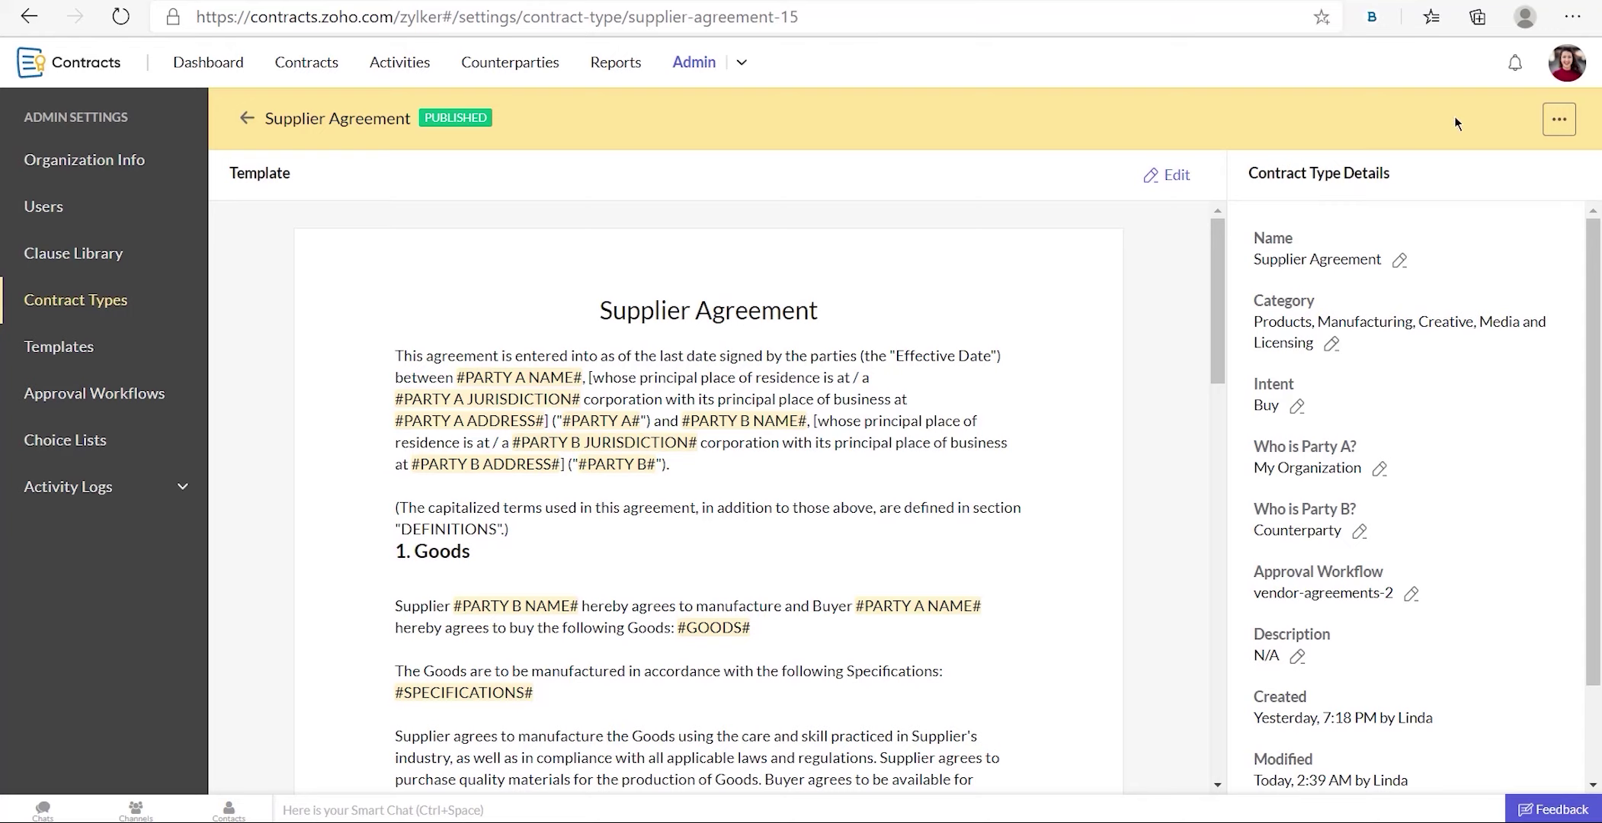
click(296, 75)
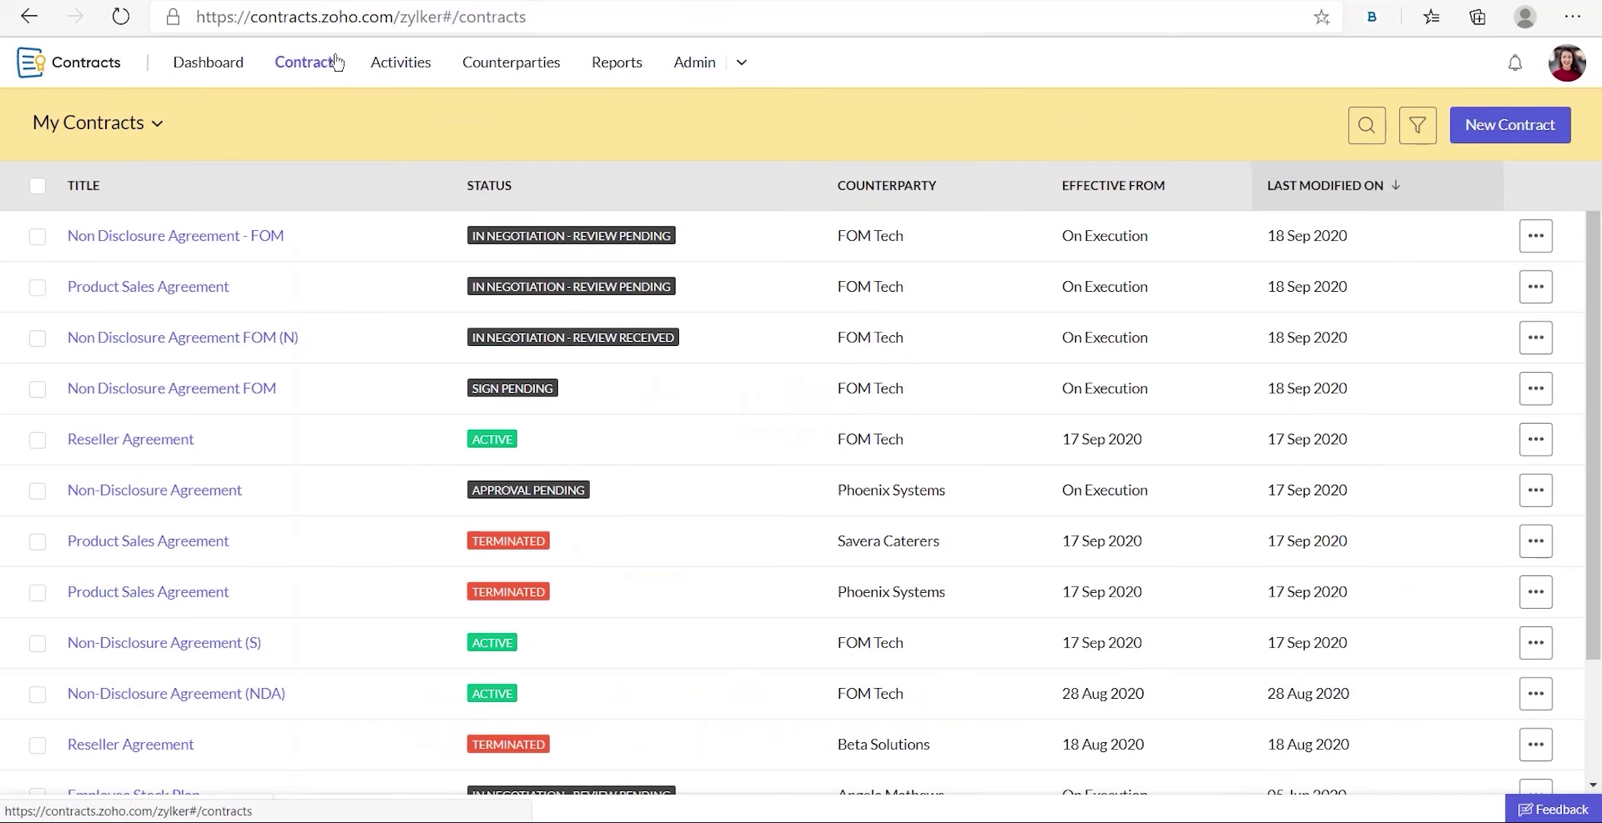
Create a new contract with Supplier Agreement as its contract type.
click(1533, 130)
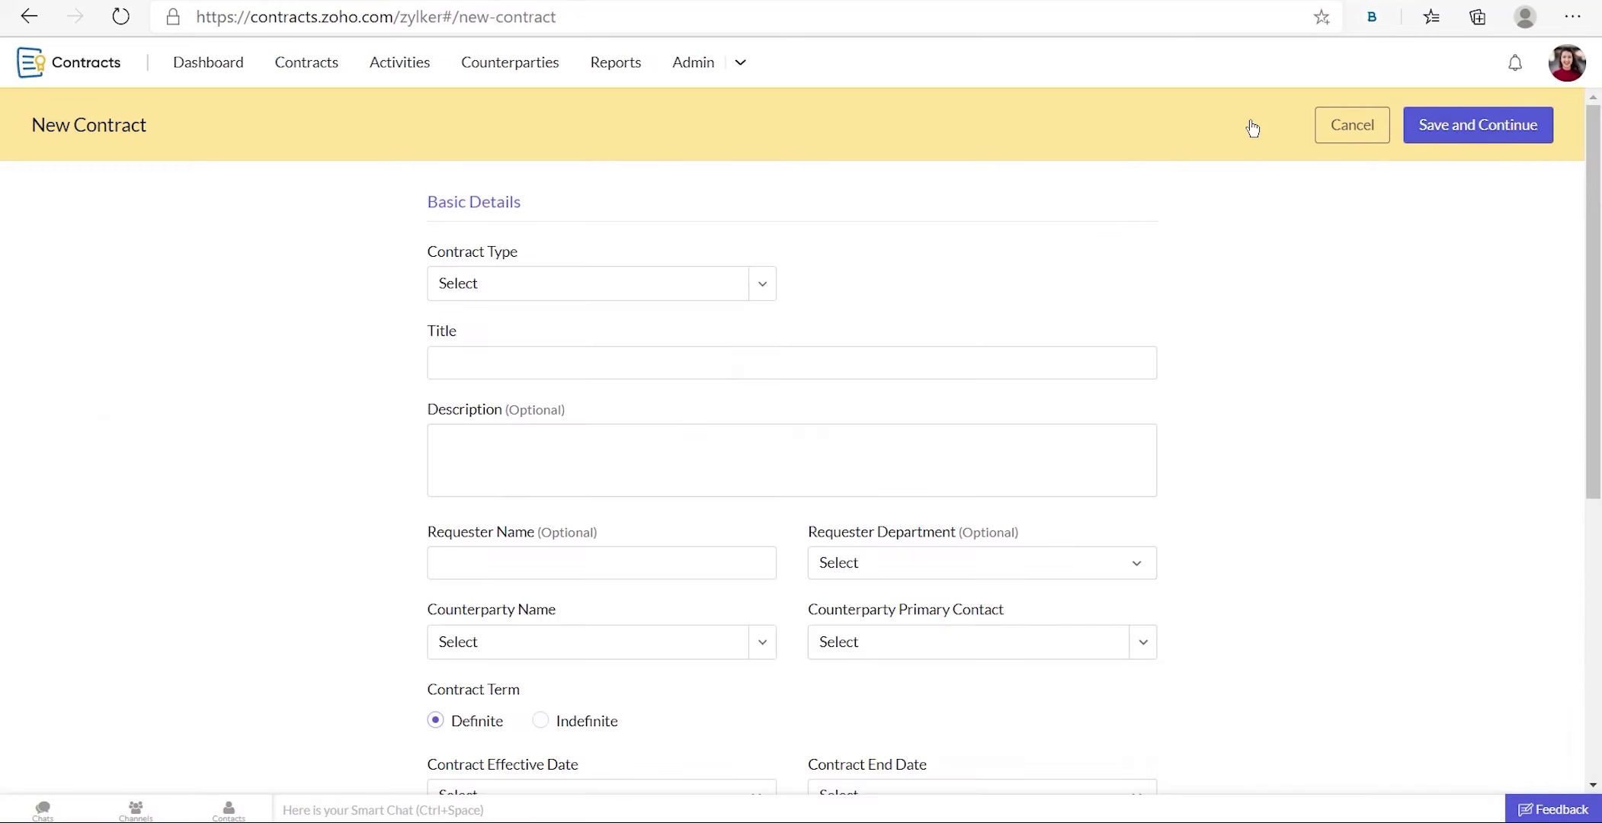
click(771, 287)
scroll(644, 610, down, 1)
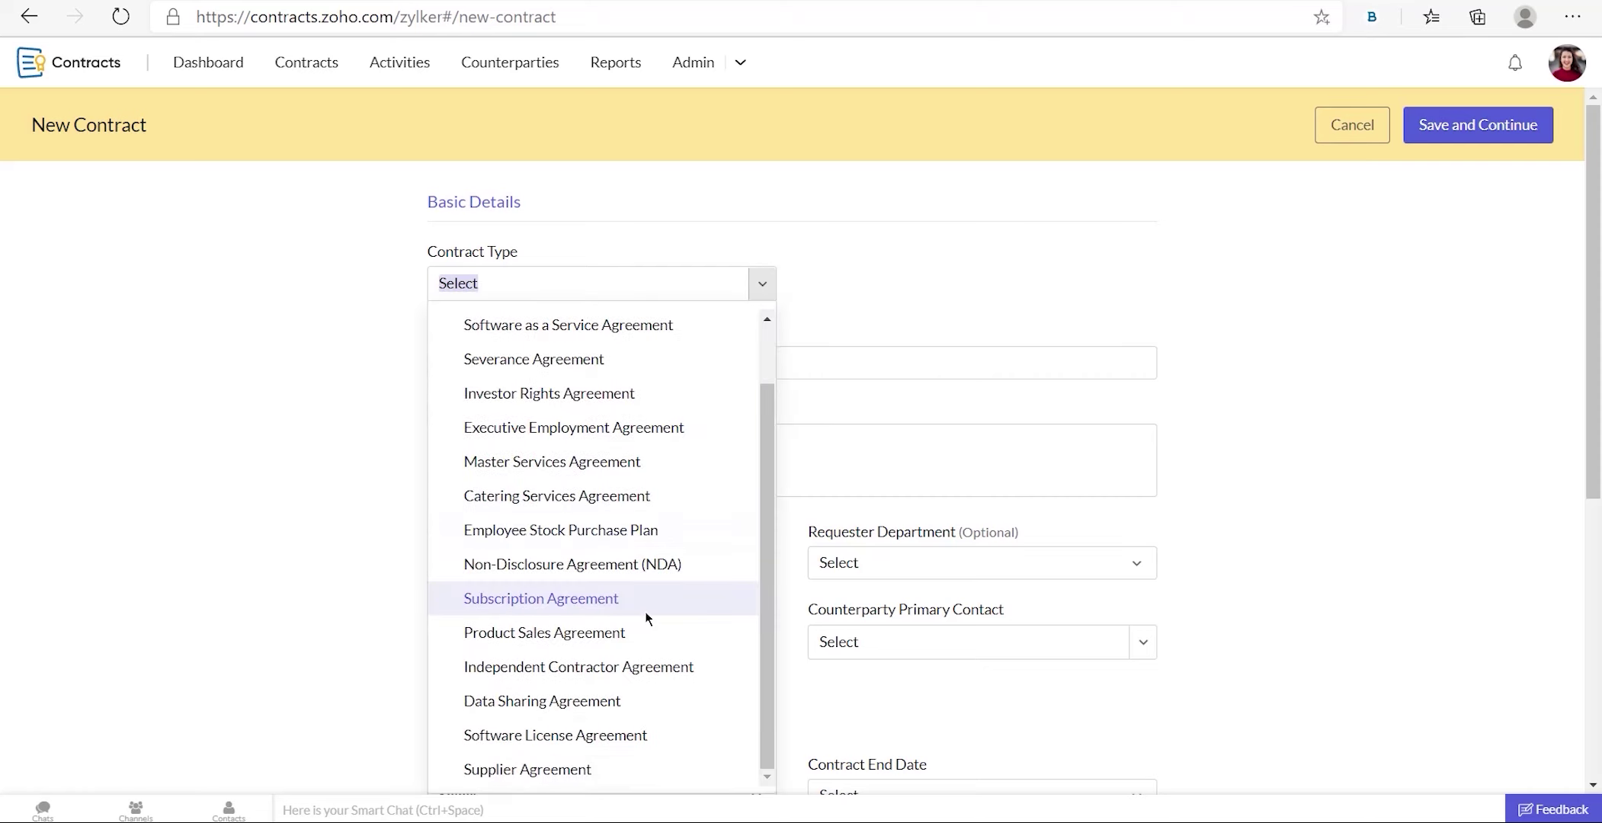
click(596, 769)
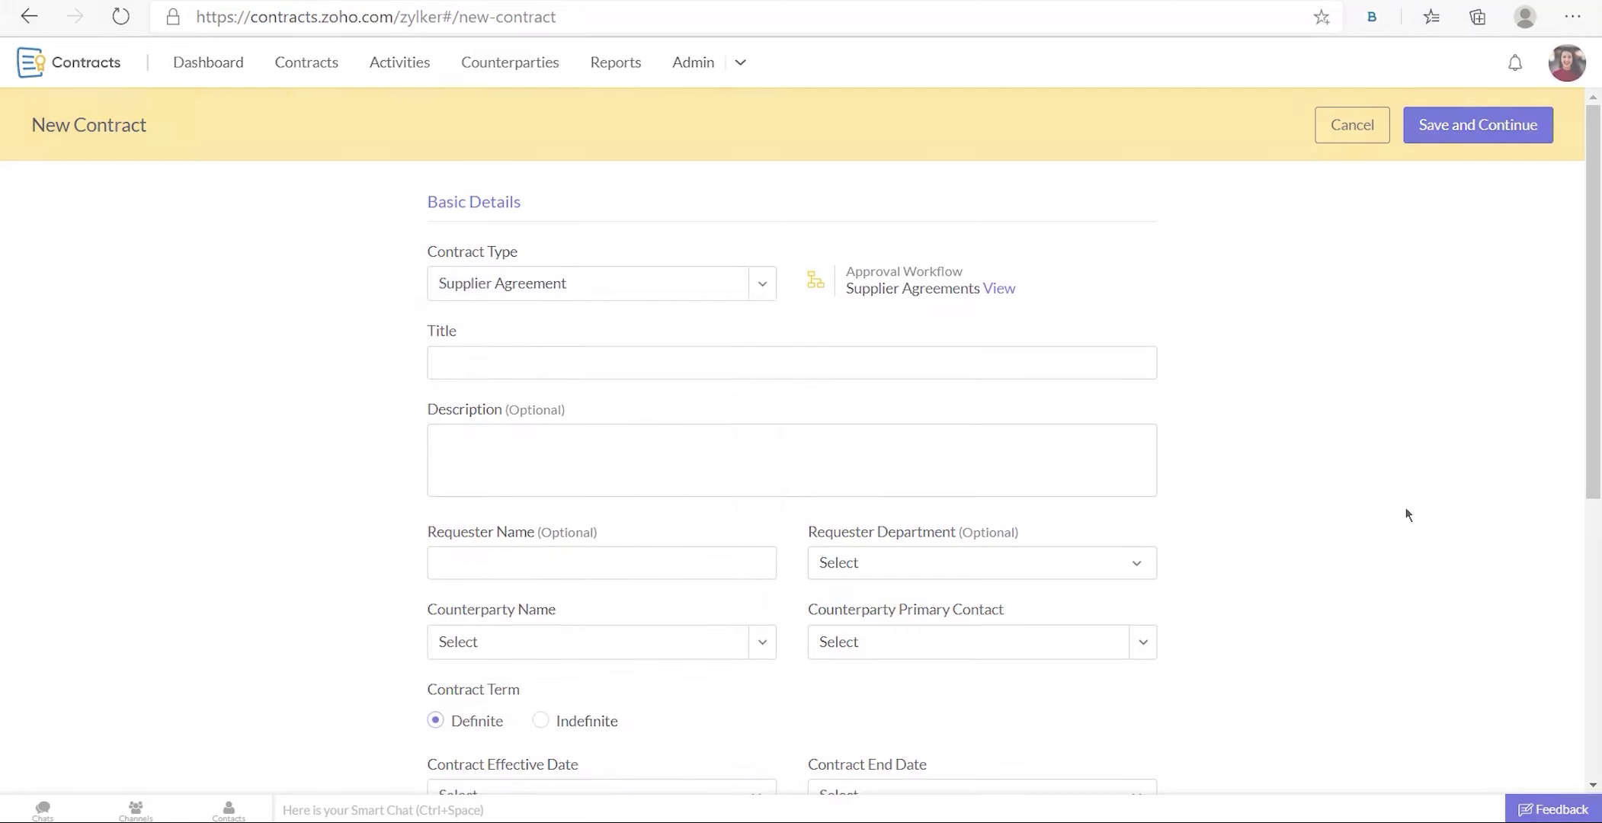